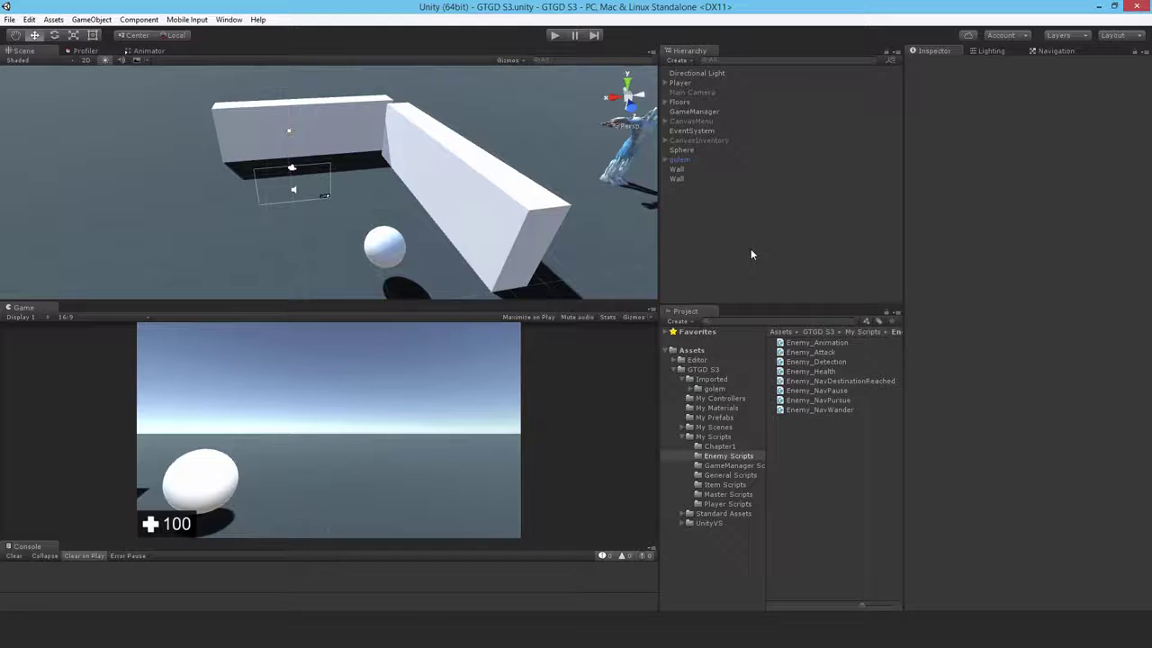
- Select the golem, browse its bone hierarchy, and frame and orbit it close up in the Scene view
left_click(677, 160)
left_click(665, 159, "alt")
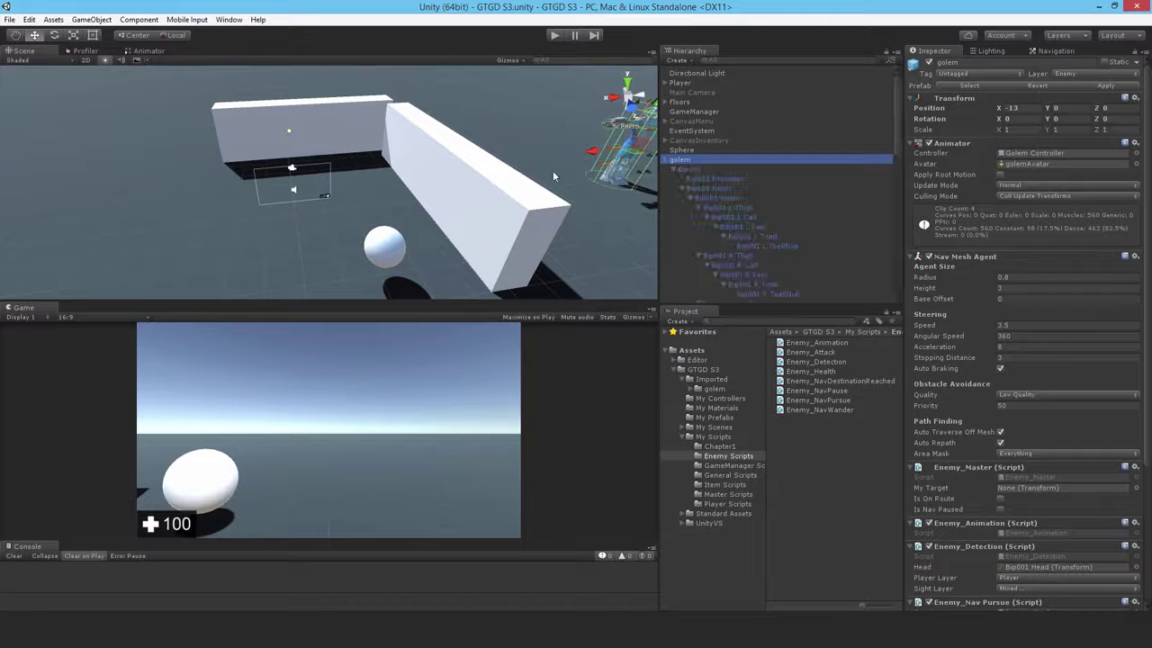
scroll(553, 170, "down", 3)
left_click(675, 169)
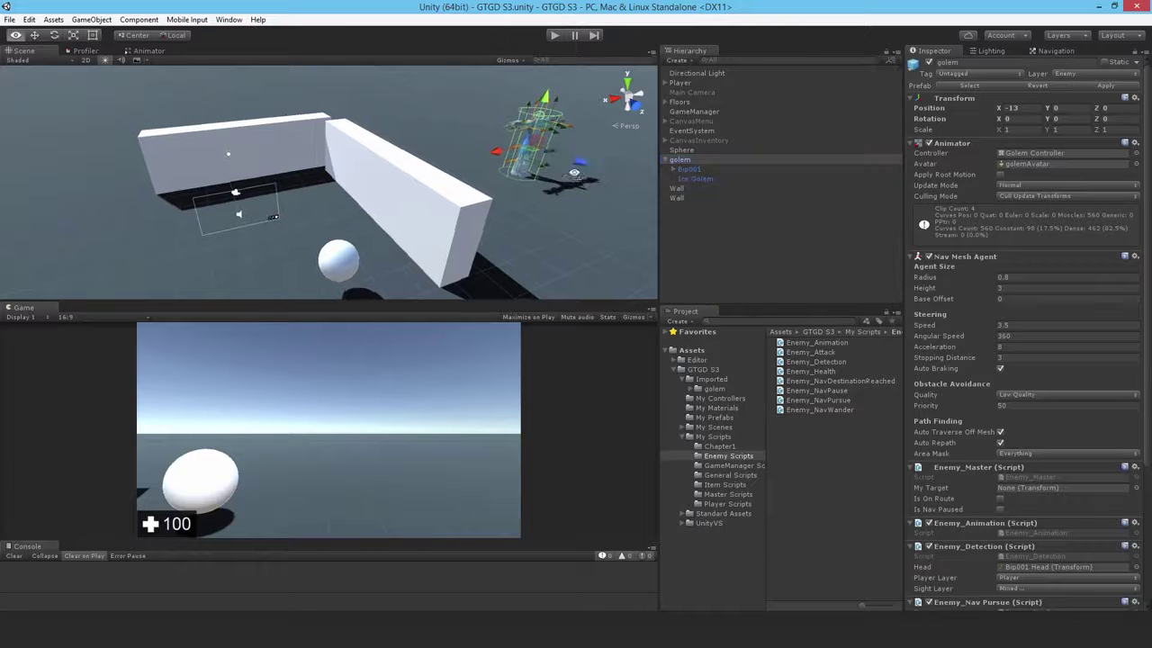
key("f")
left_click_drag(455, 135, 389, 138, "alt")
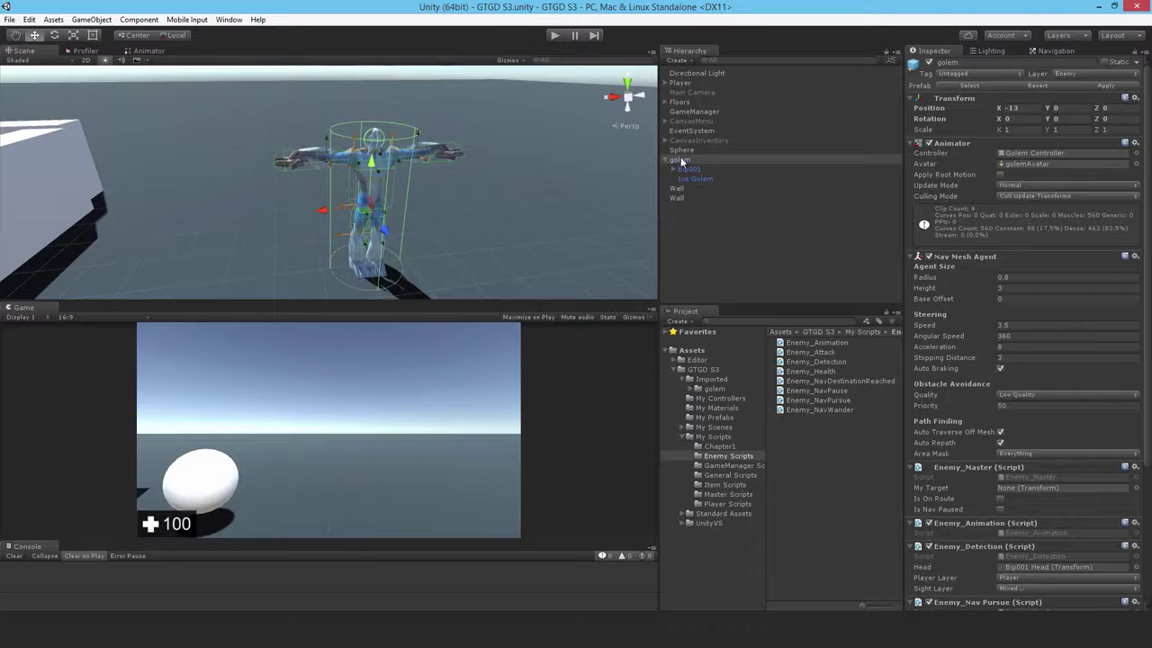
scroll(1050, 213, "down", 1)
scroll(1049, 212, "down", 1)
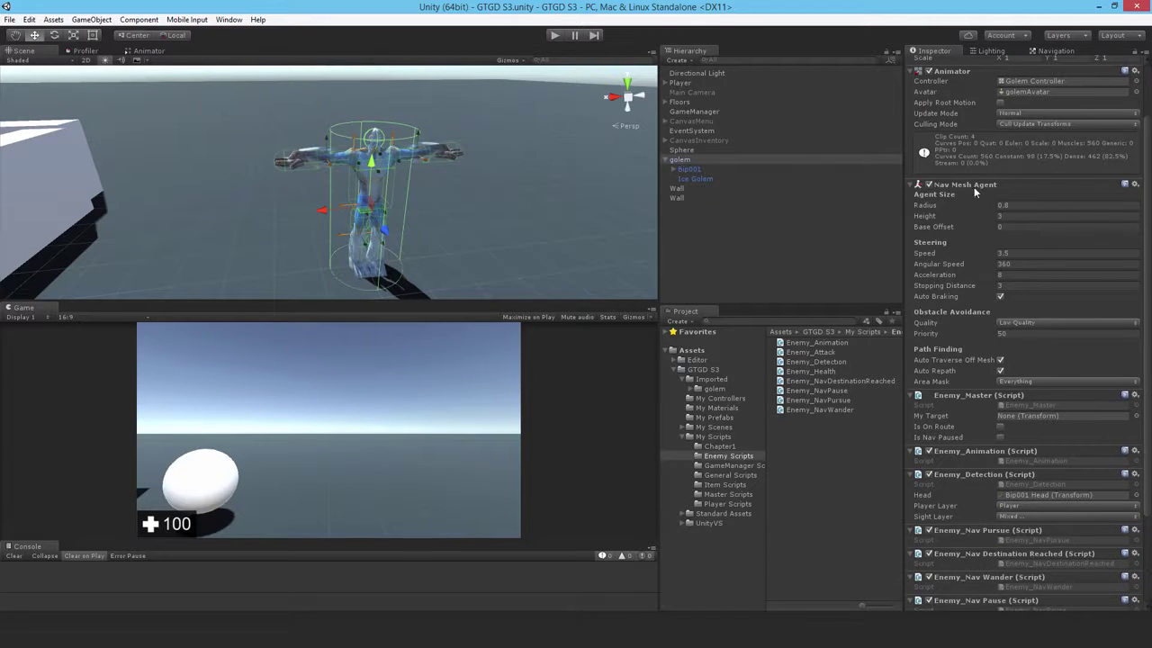
- Add a Cube child to the golem and remove its Mesh Filter and Mesh Renderer
right_click(687, 163)
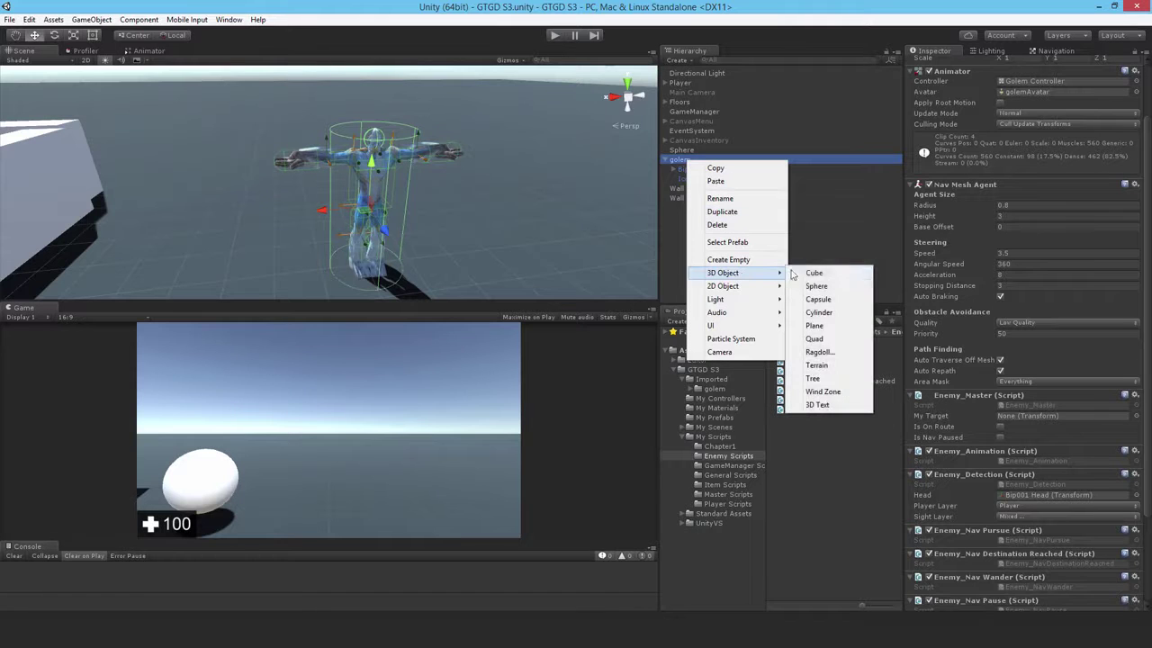
left_click(812, 272)
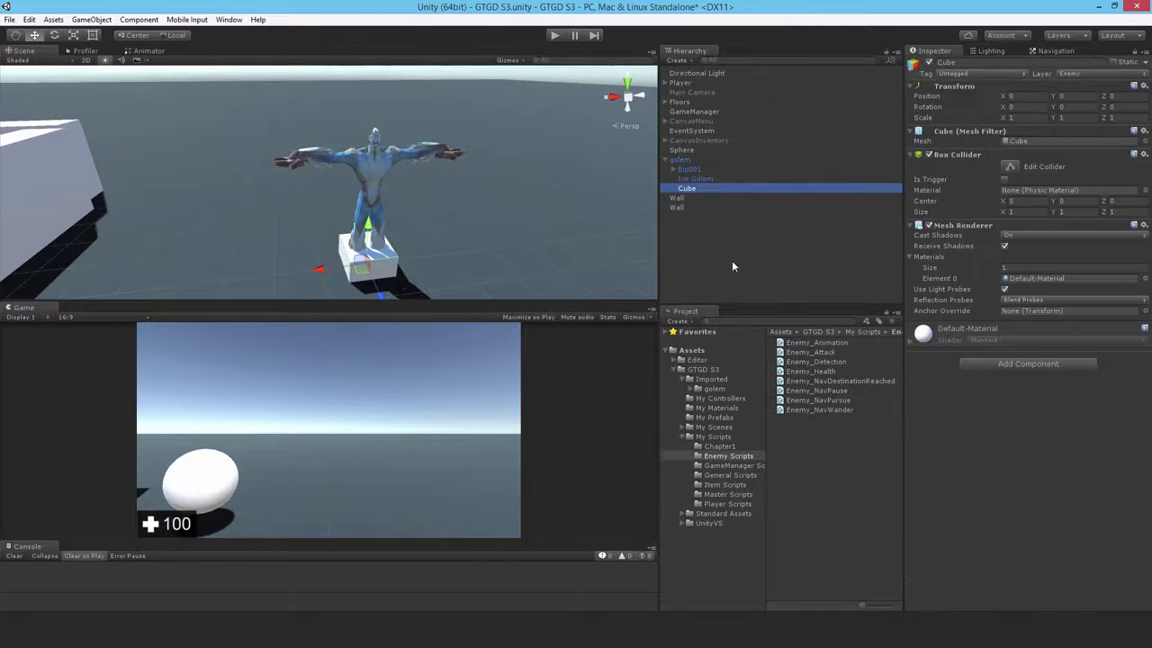
right_click(948, 132)
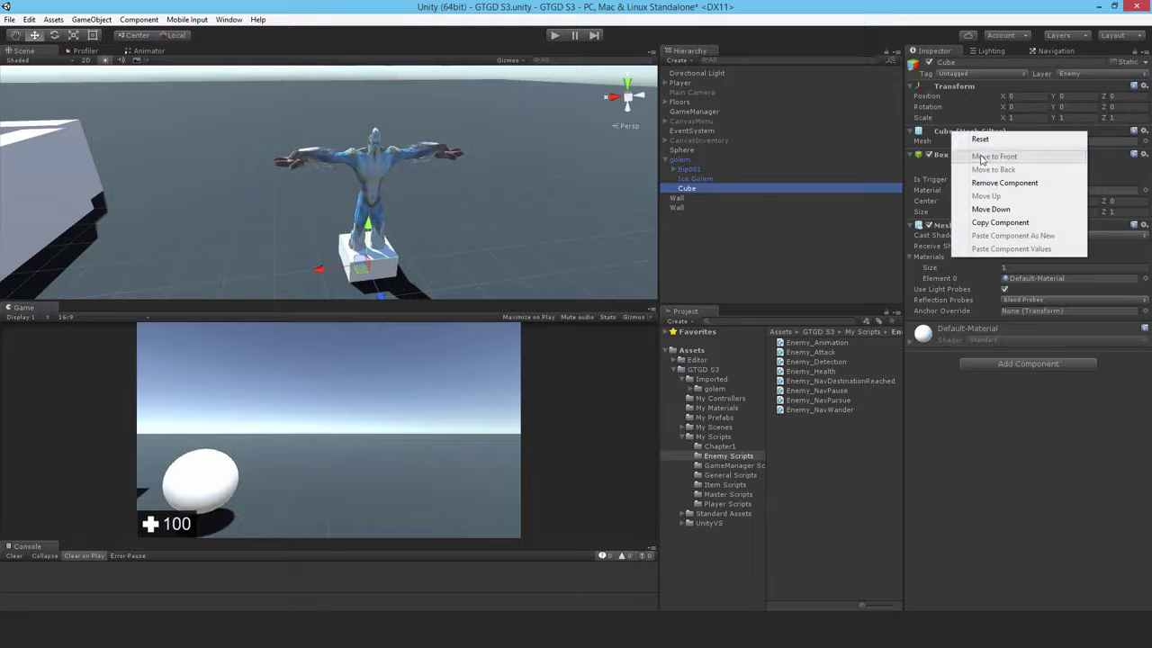
left_click(993, 184)
right_click(952, 202)
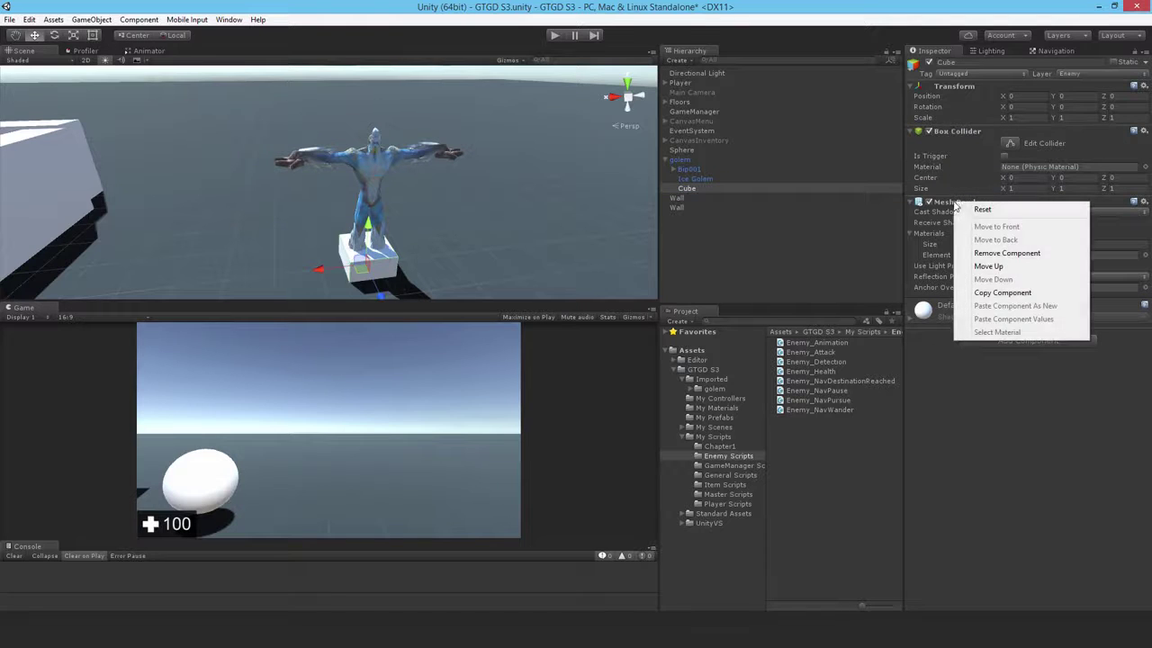
left_click(1007, 254)
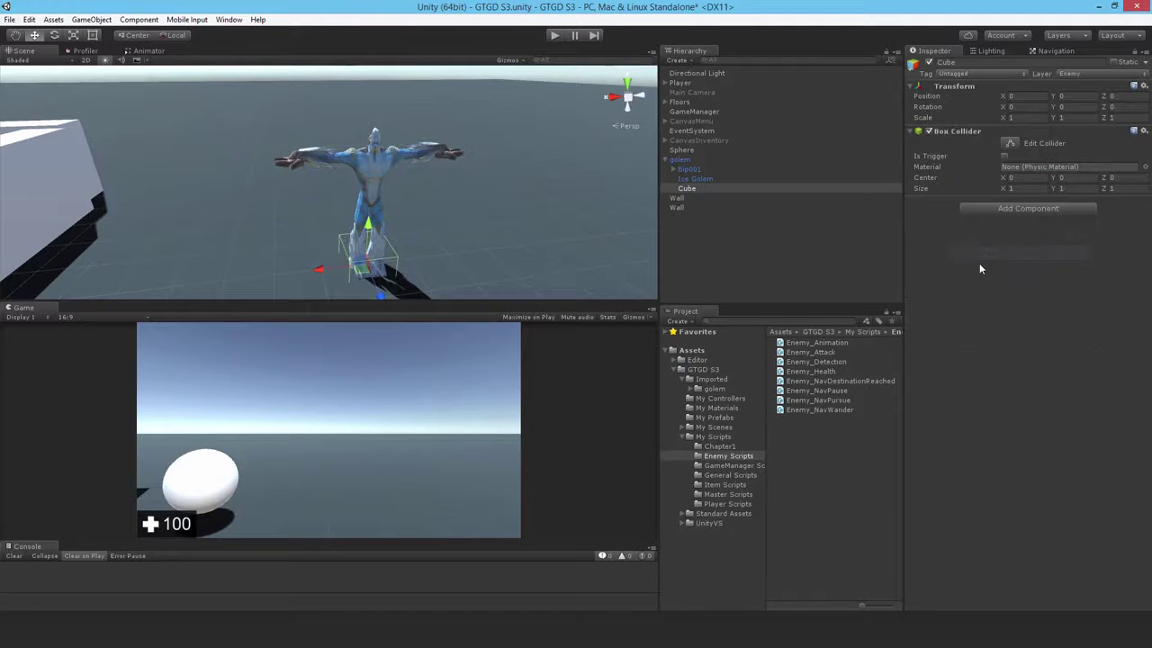
- Add a Rigidbody to the Cube with Use Gravity unchecked and Is Kinematic checked
left_click(990, 209)
type("nav")
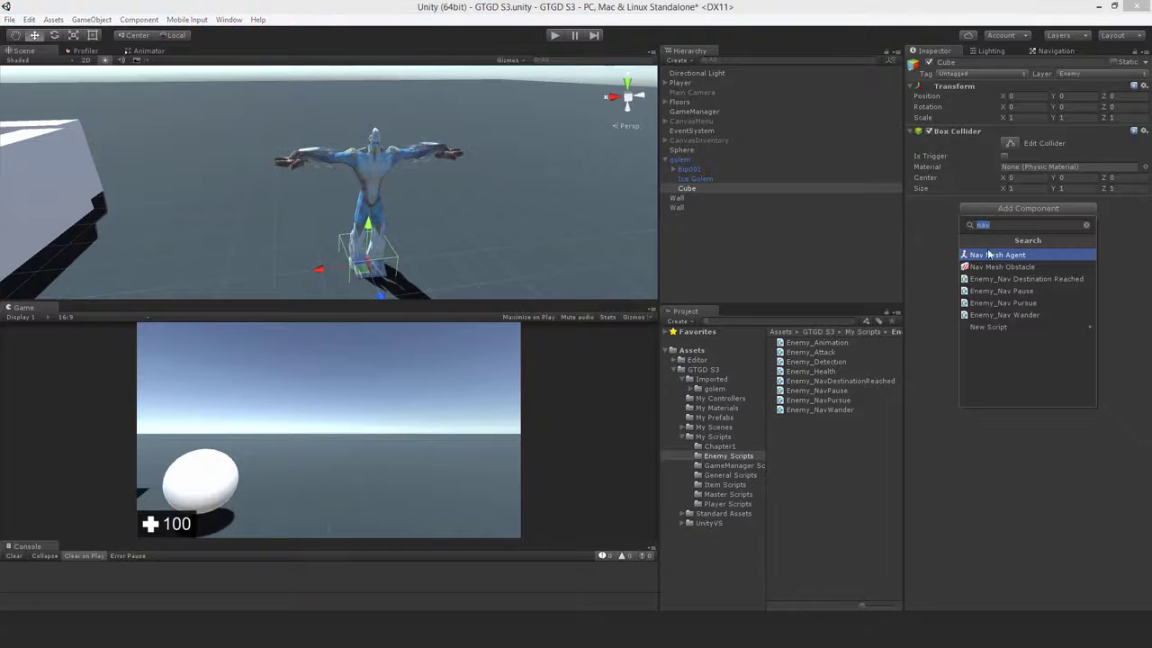
type("rigi")
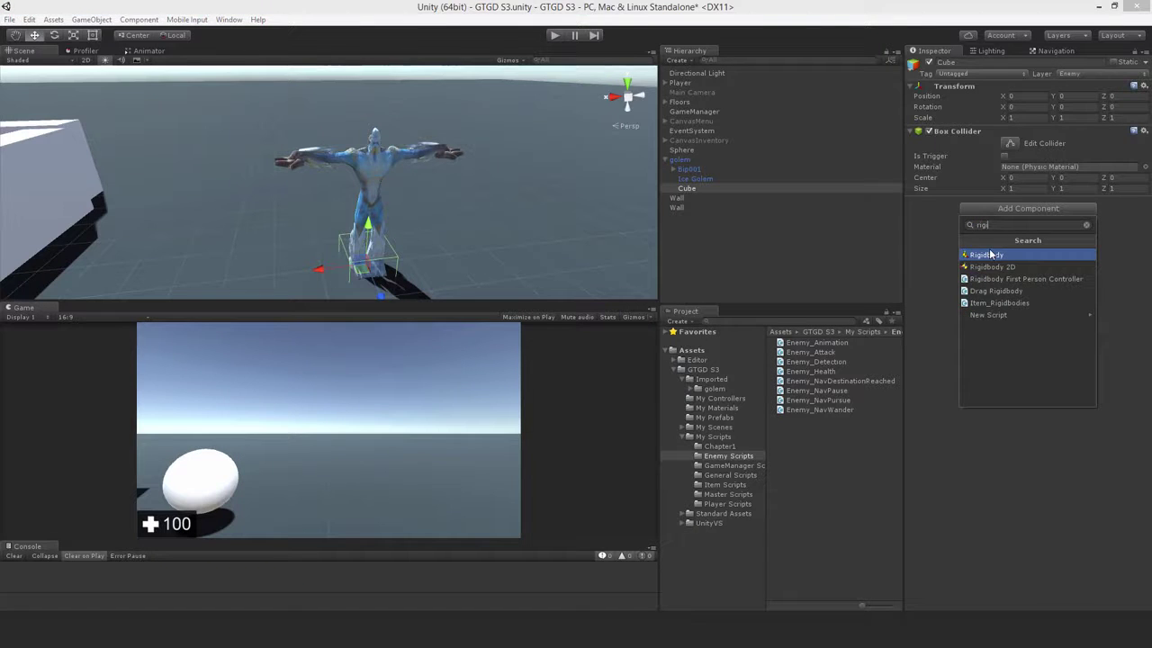
left_click(988, 256)
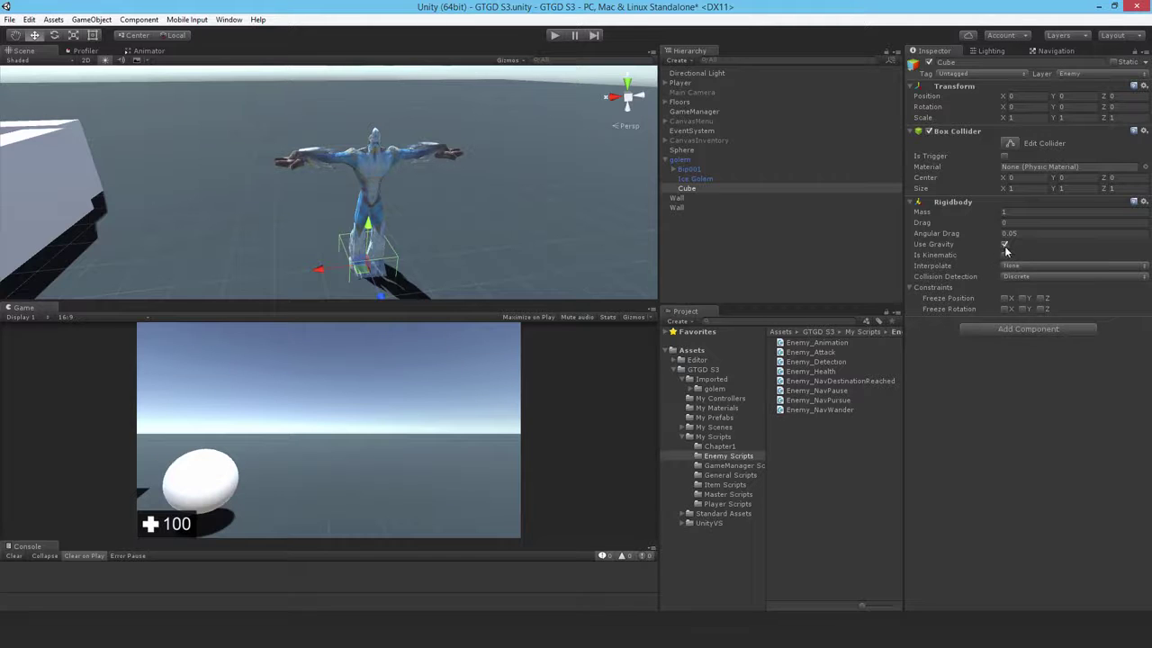
left_click(1004, 244)
left_click(1004, 255)
- Set the Box Collider Center Y to 1.35 and Size to 1.47, 2.5, 0.5, checking the fit in the Scene view
left_click(1062, 177)
type("1.5")
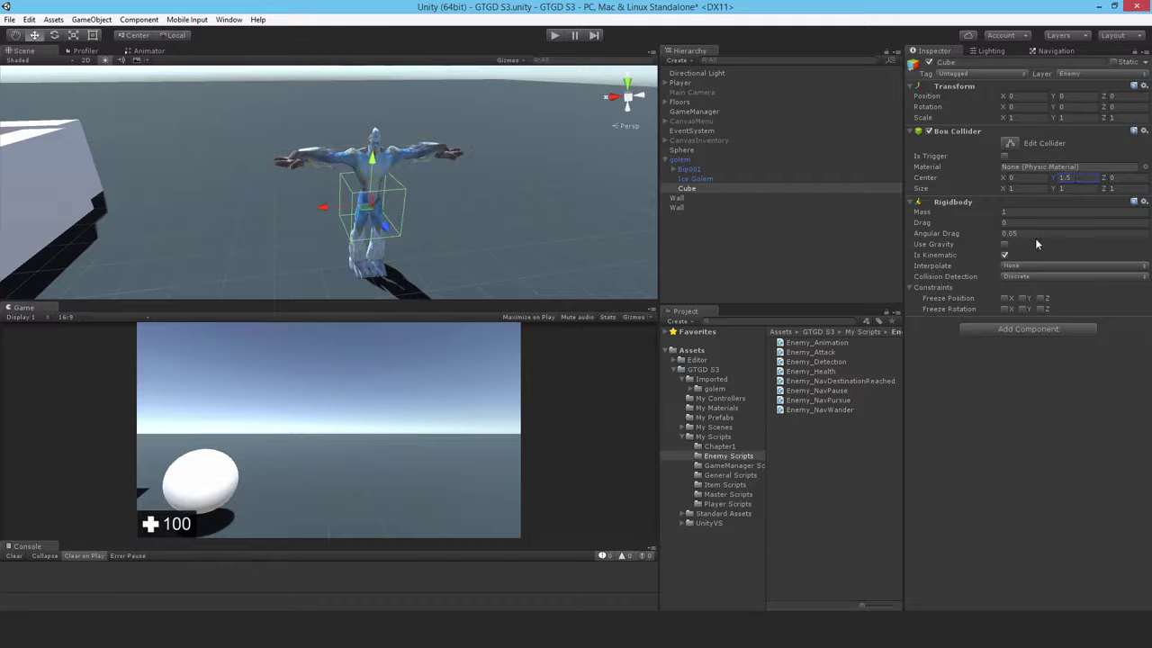
left_click(1076, 177)
type("1.35")
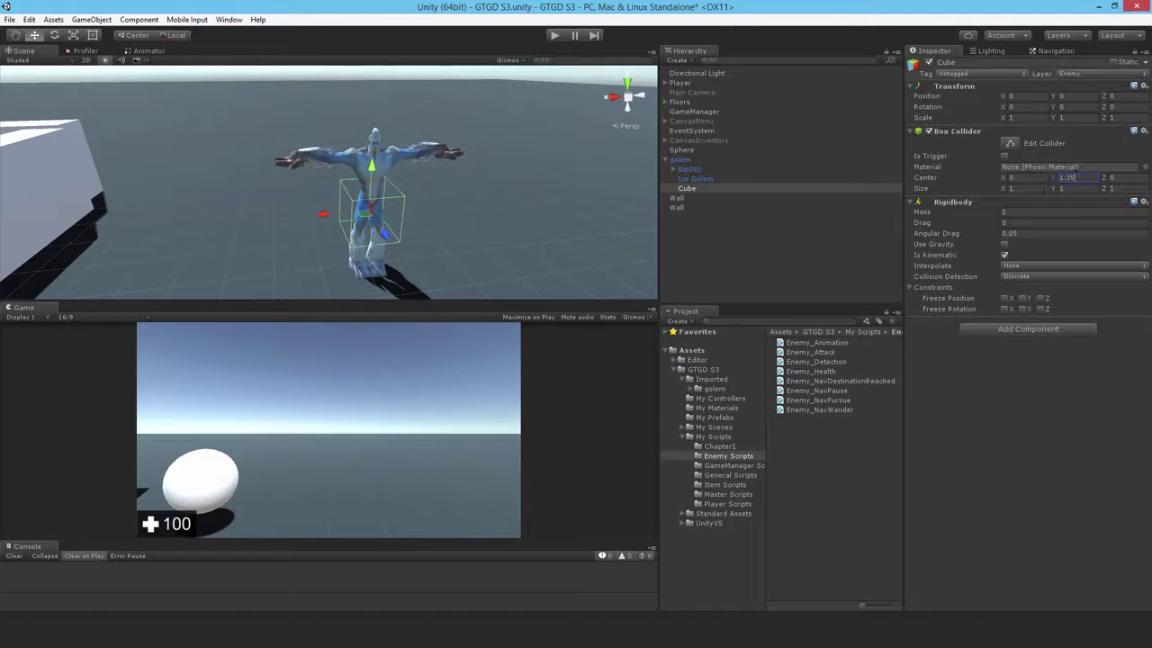
left_click(1035, 189)
type("1.47")
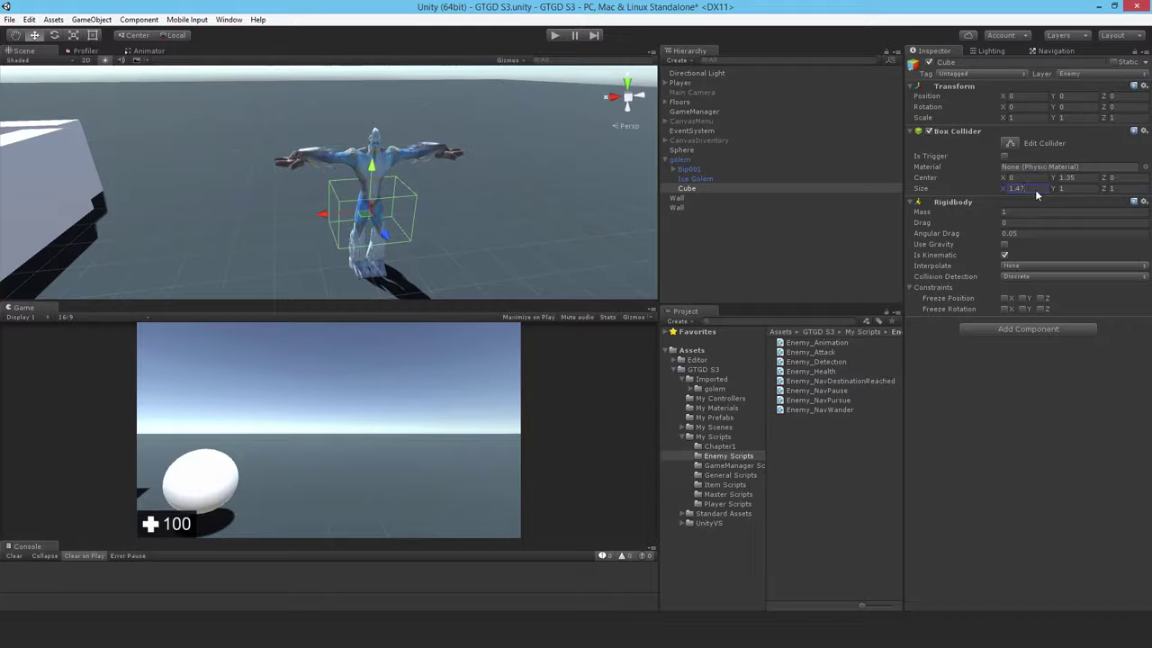
left_click(1062, 189)
type("2.5")
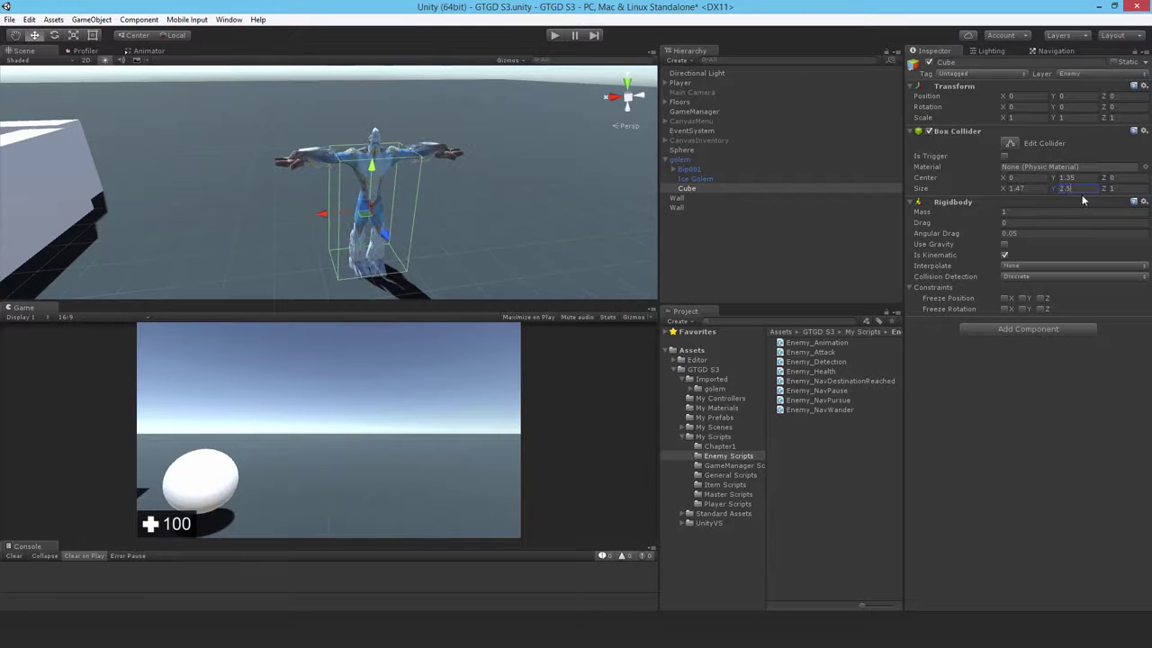
left_click(1115, 190)
type("0")
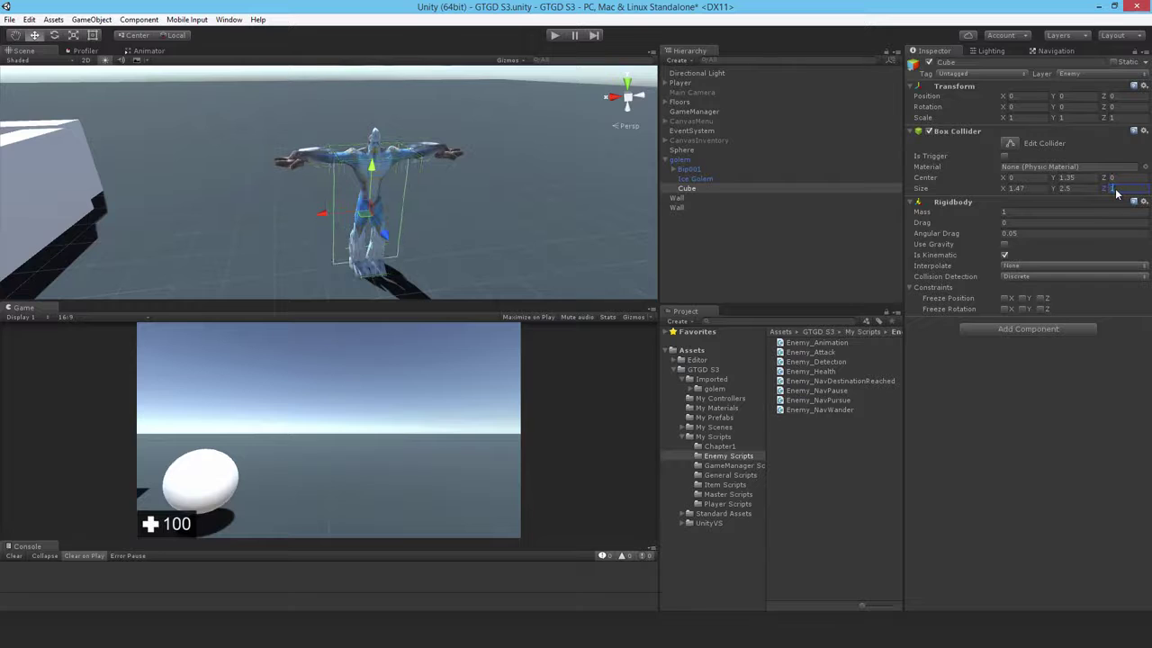
type(".51")
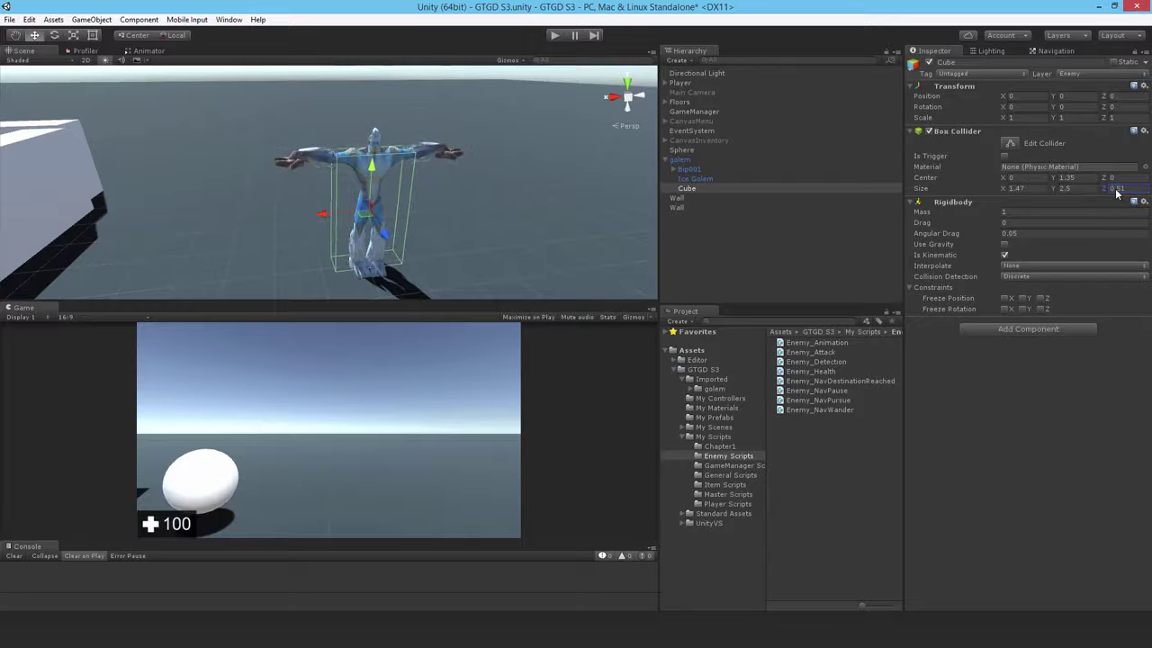
mouse_move(429, 224)
left_mouse_down("alt")
mouse_move(588, 220)
mouse_move(961, 63)
left_mouse_up("alt")
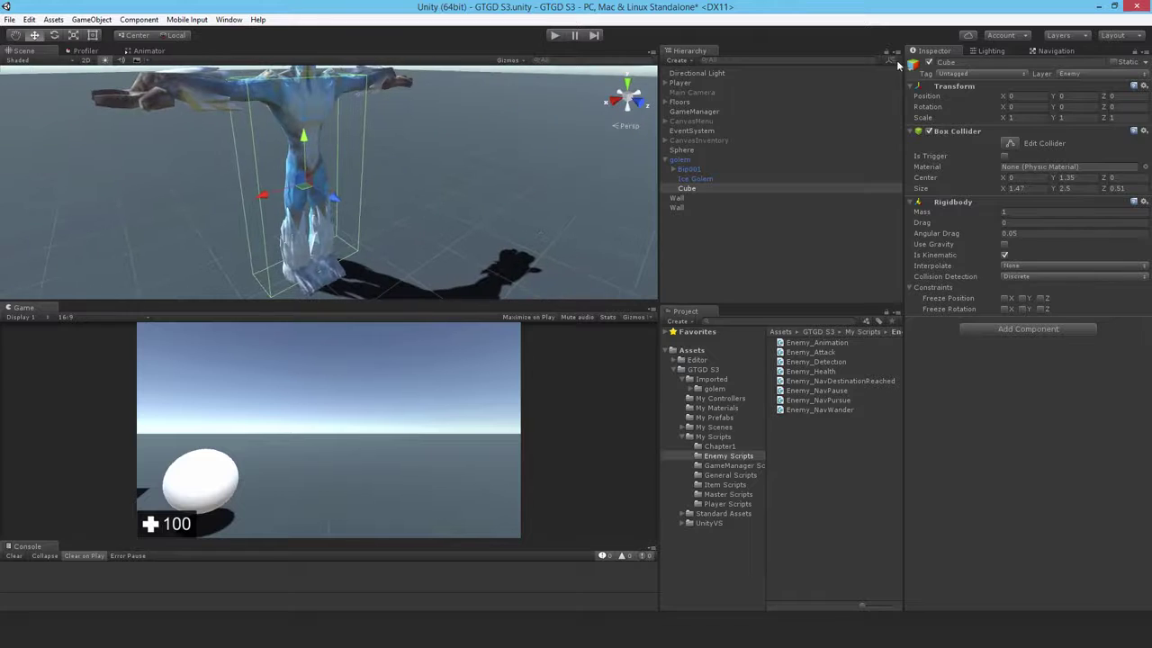
- Rename the Cube to HitBox
left_click(962, 63)
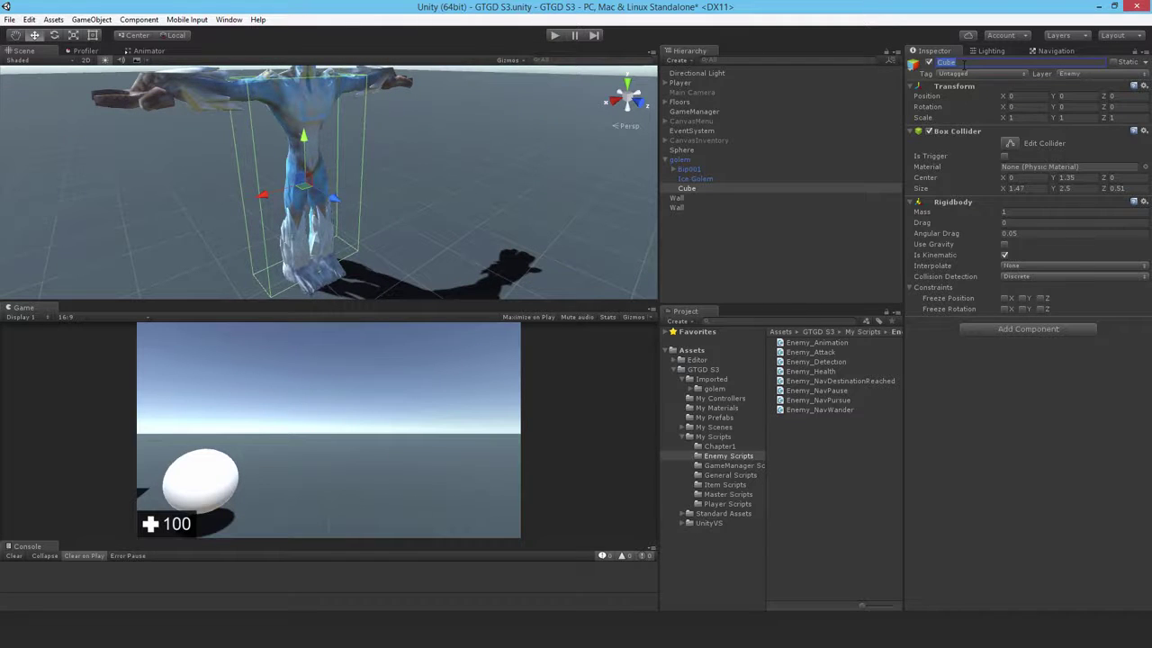
type("HitBox")
key("Return")
- Create a C# script named Enemy_TakeDamage in the Enemy Scripts folder
left_click(821, 441)
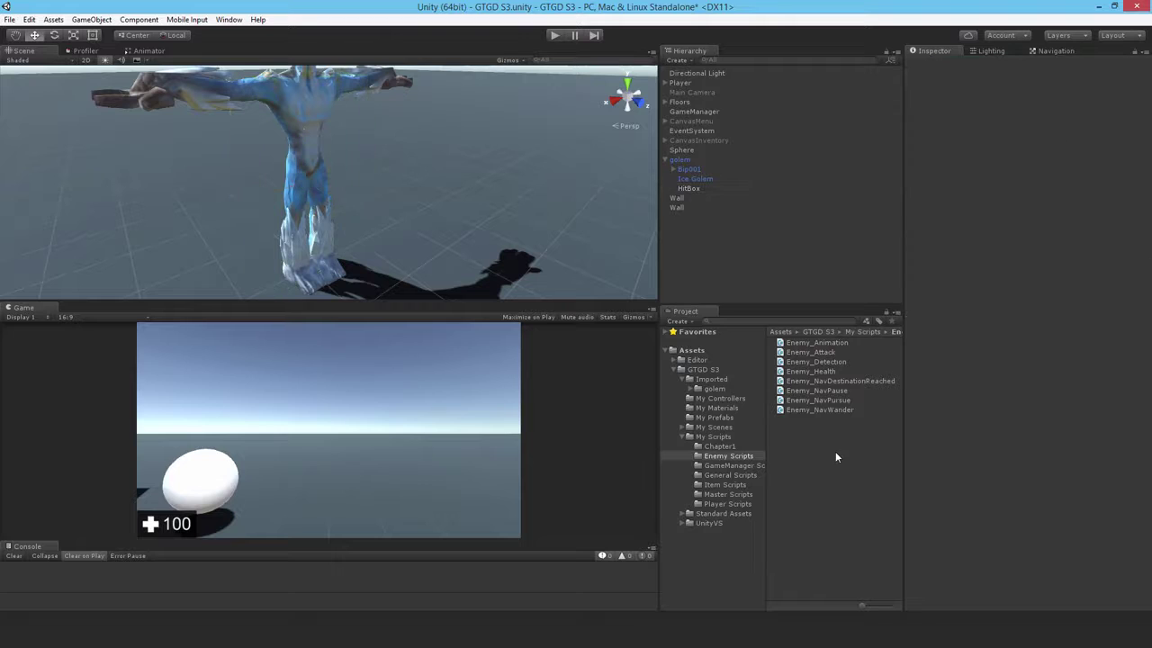
right_click(821, 441)
mouse_move(873, 216)
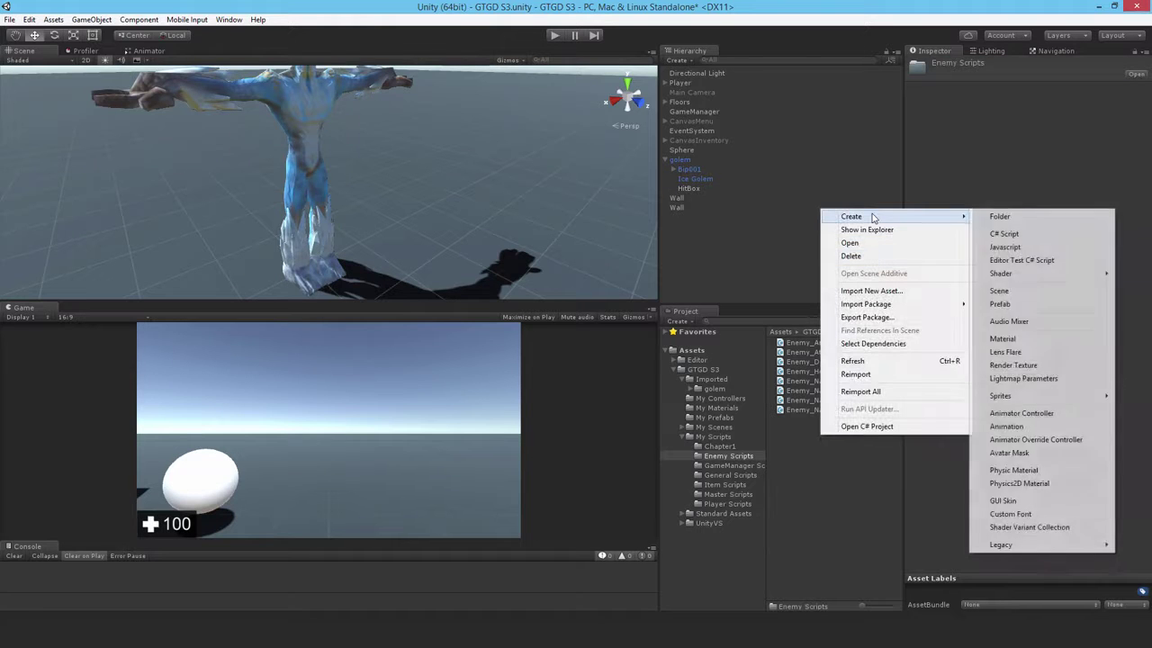
left_click(1009, 234)
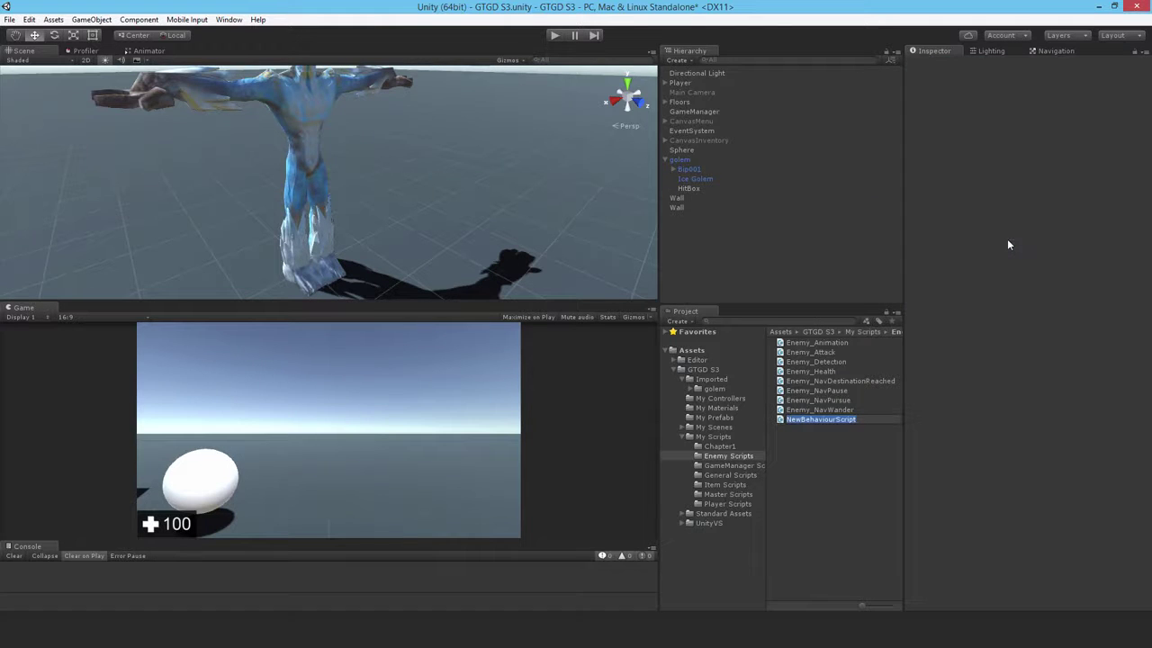
type("Enemy_Take")
type("Damage")
key("Return")
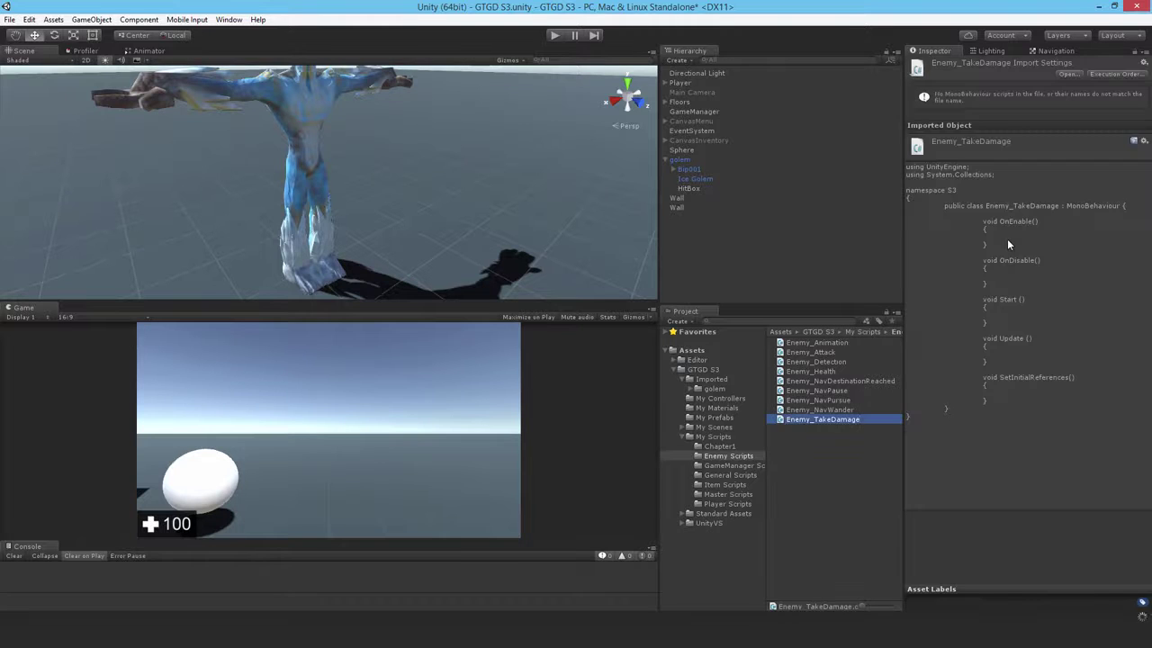
- Open the script and replace the stray RPC text with a private Enemy_Master enemyMaster field
key("Return")
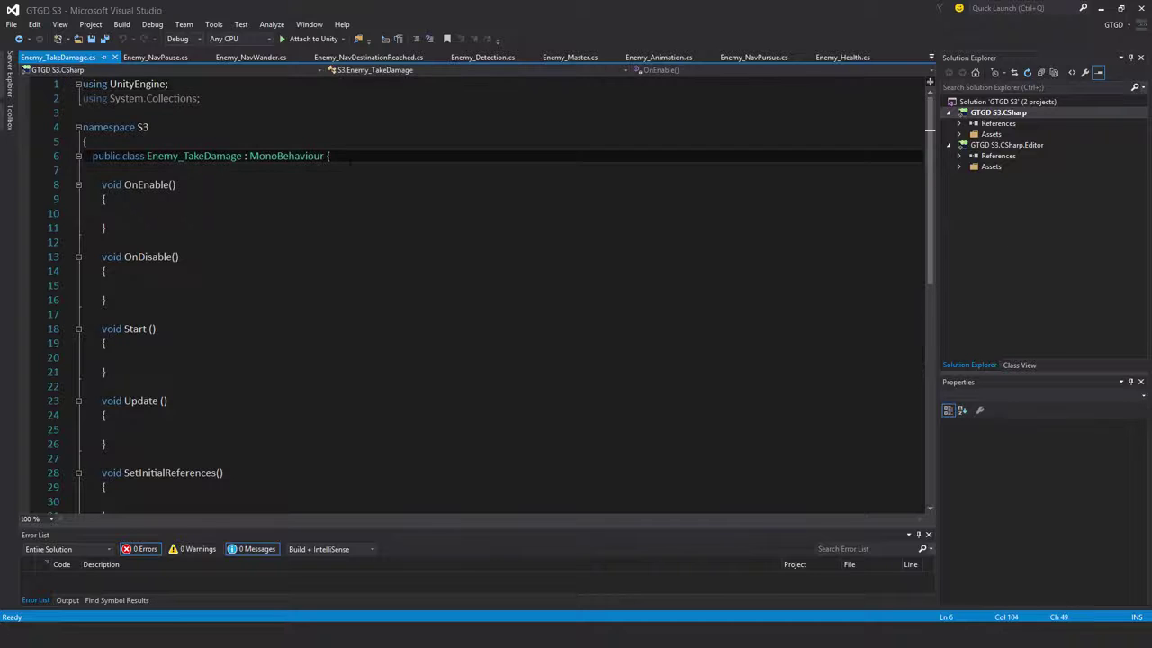
key("Return")
key("Return")
key("Up")
type("RPC")
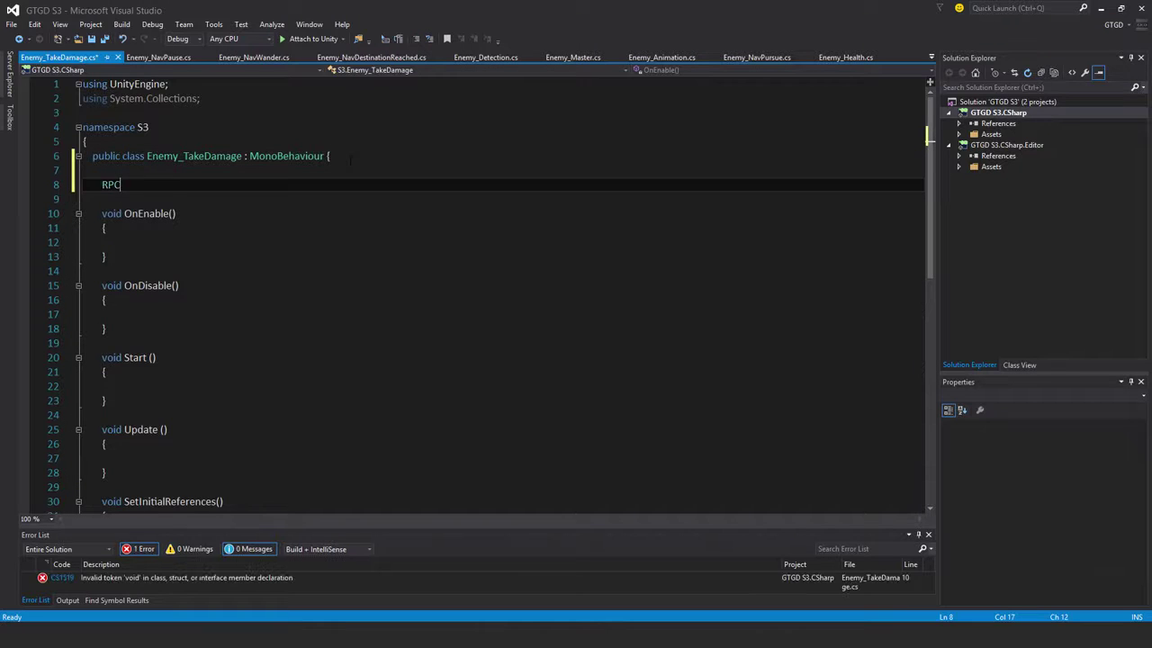
key("ctrl+shift+Left")
type("pr")
type("ivate enemy")
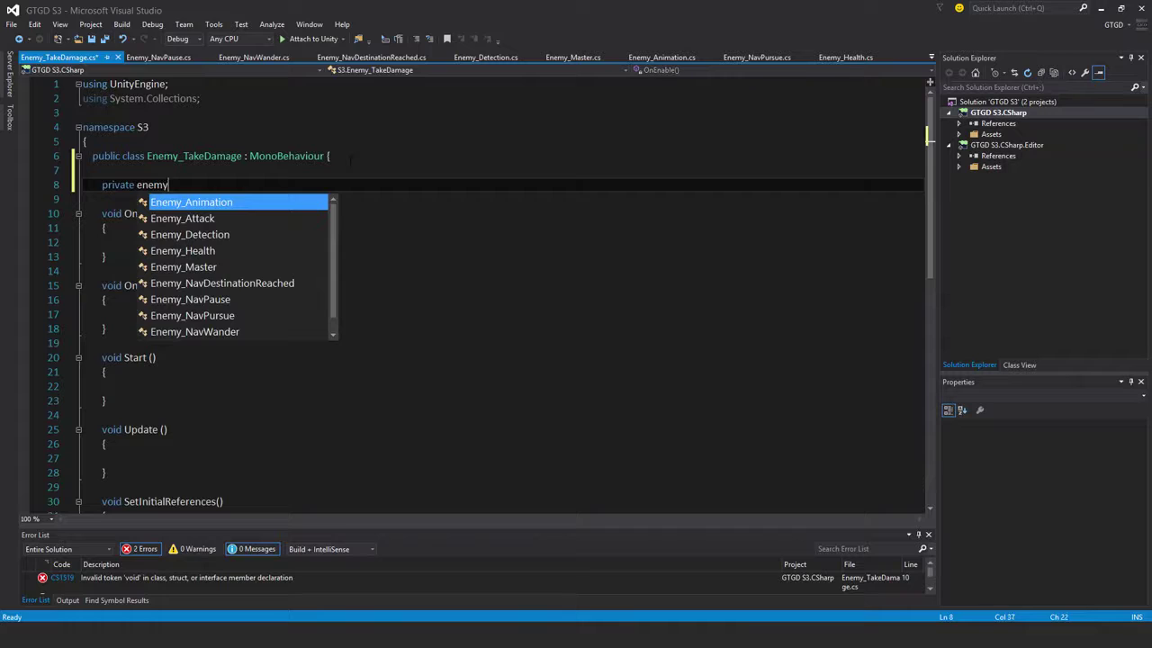
type("M enemyMast")
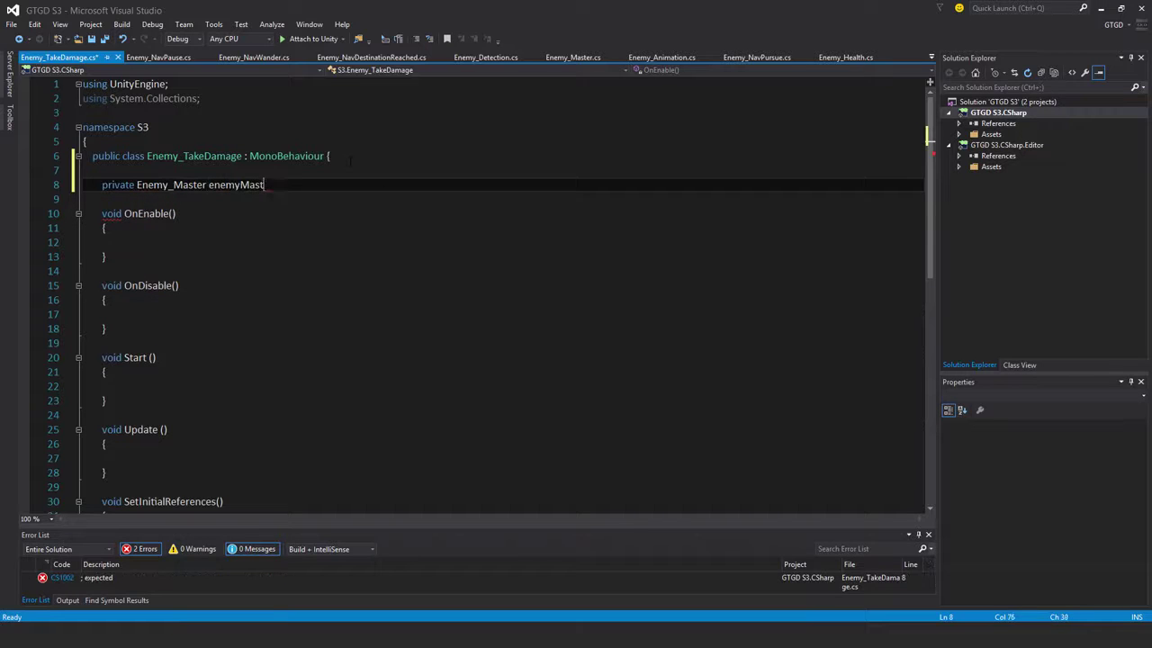
type("er;")
- Add fields public int damageMultiplier = 1; and public bool shouldRemoveCollider;
key("Return")
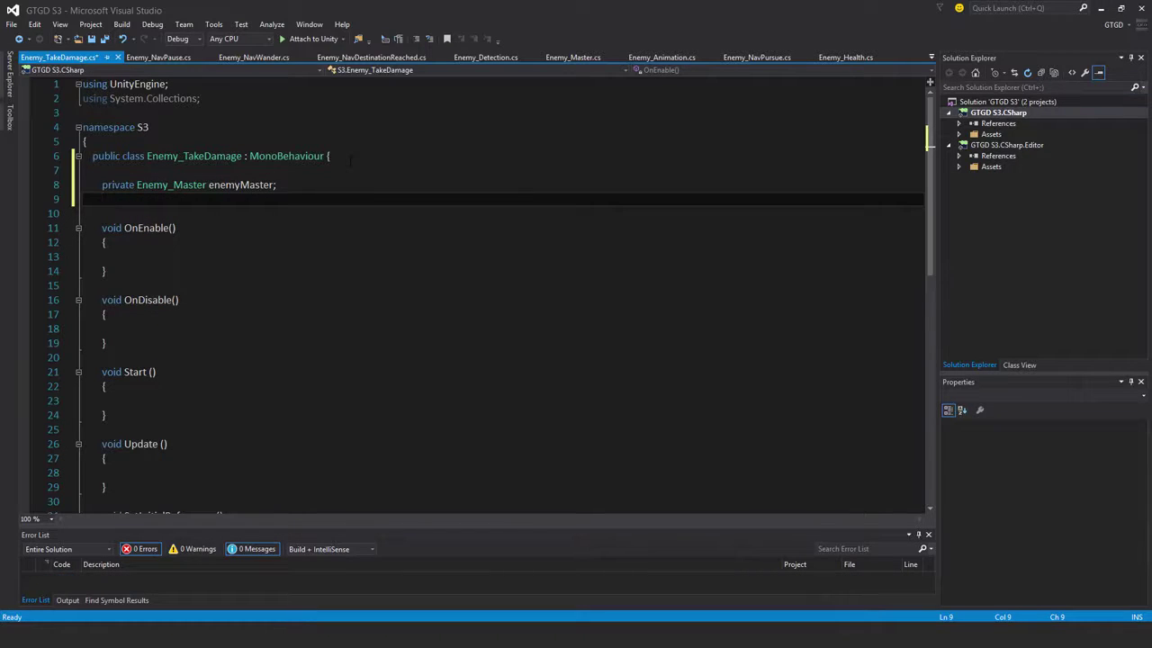
type("public ")
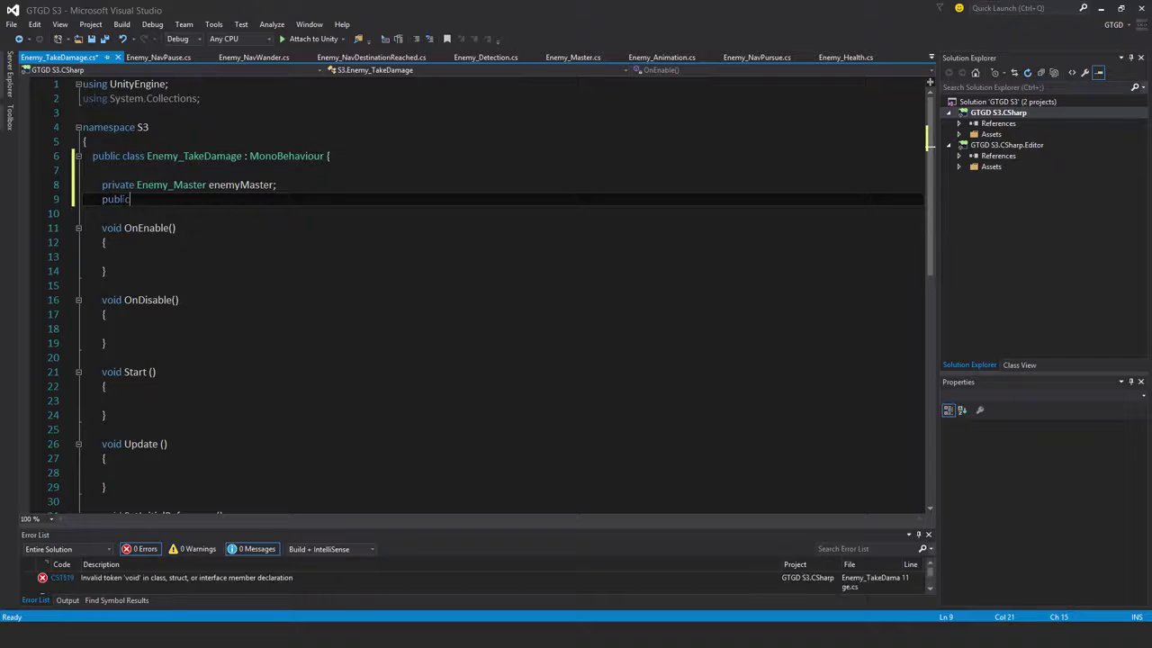
type("int damage")
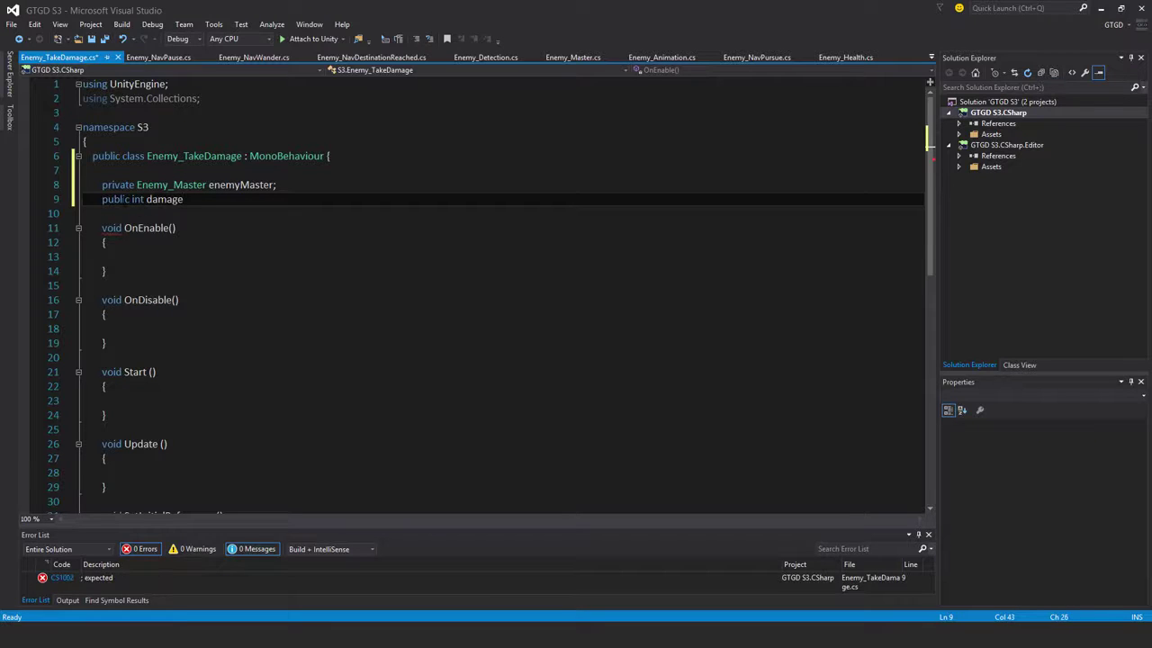
type("Multiplier")
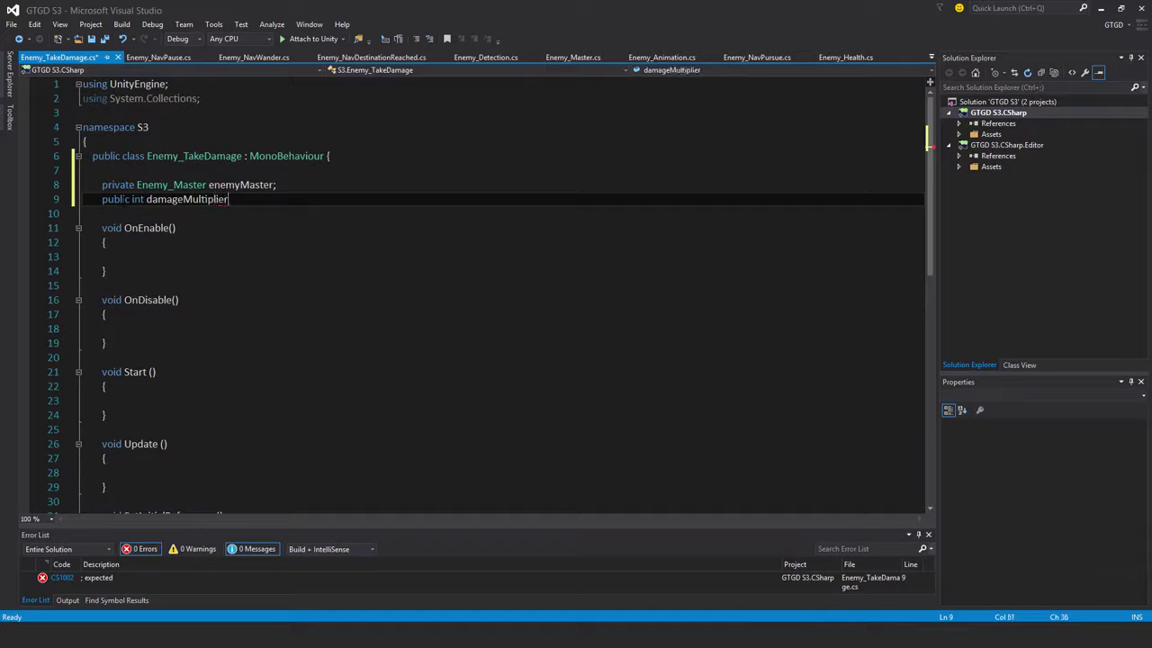
type(" = 1;")
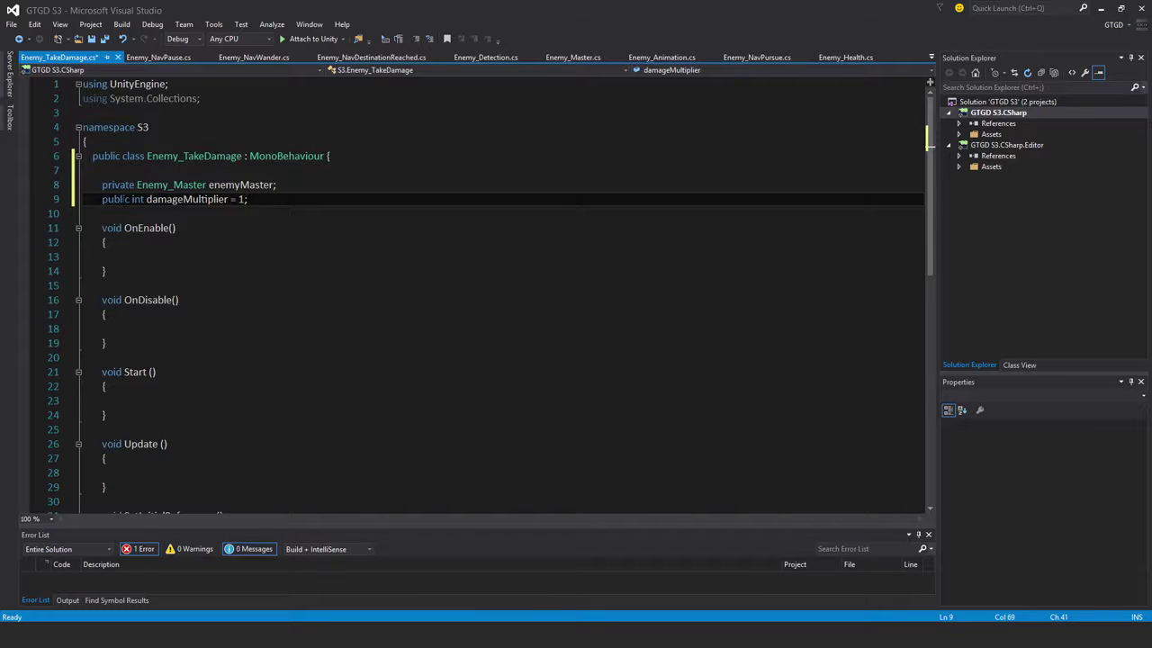
key("Return")
type("public ")
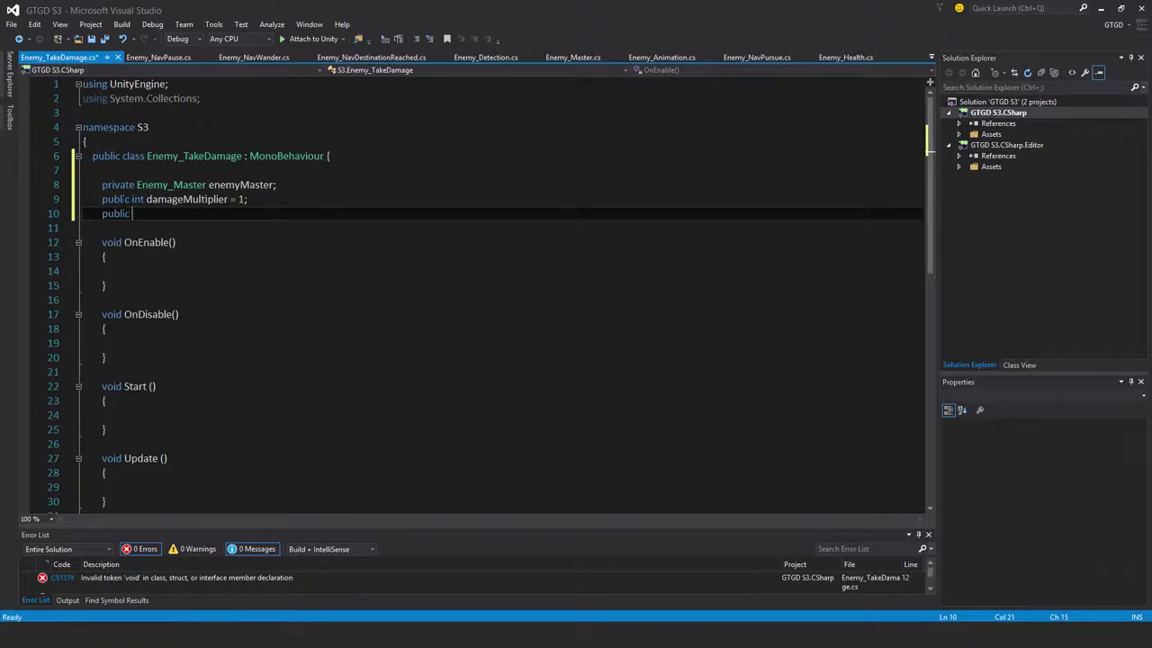
type("bool should")
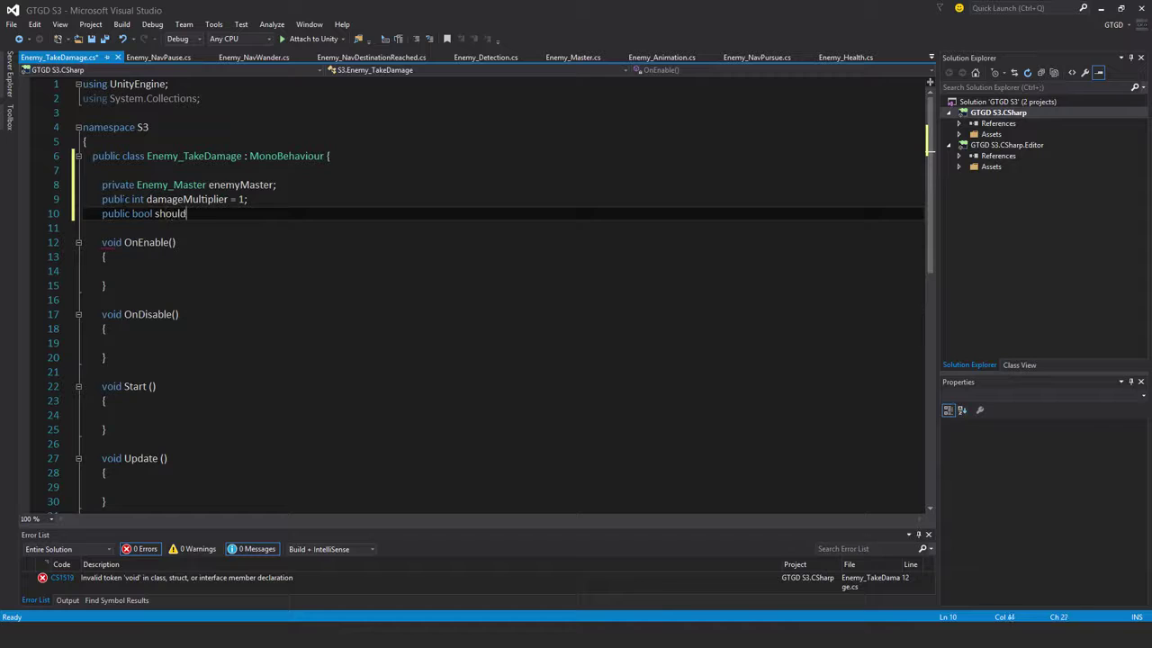
type("RemoveCollide")
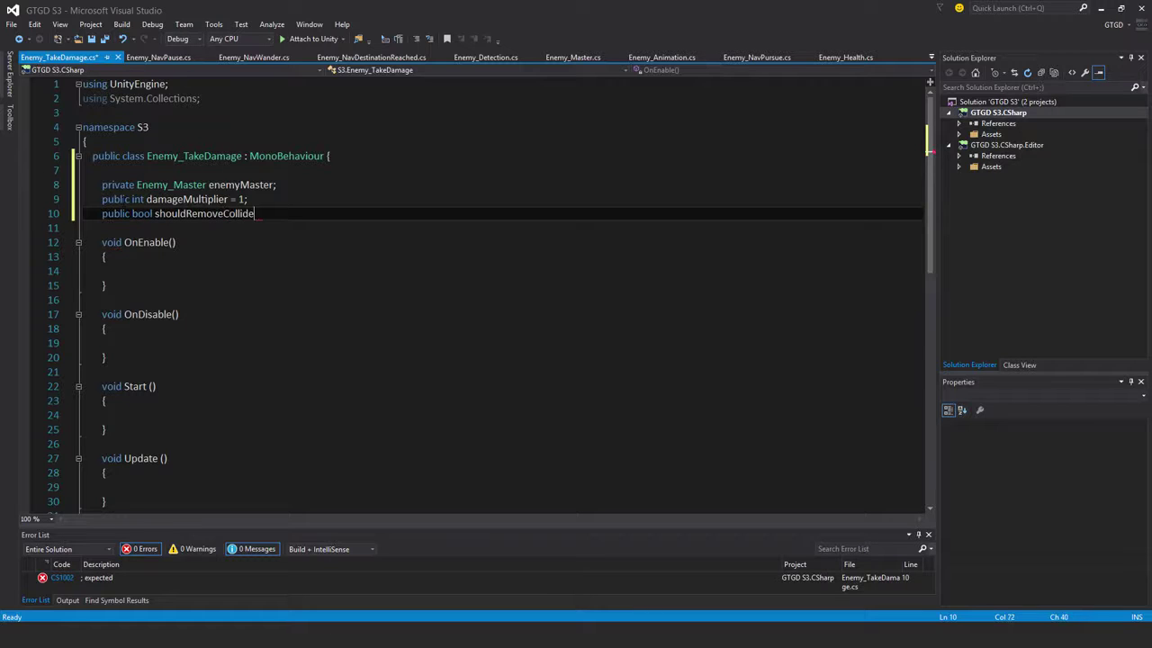
type("r;")
- Delete the Start and Update methods
scroll(486, 288, "down", 2)
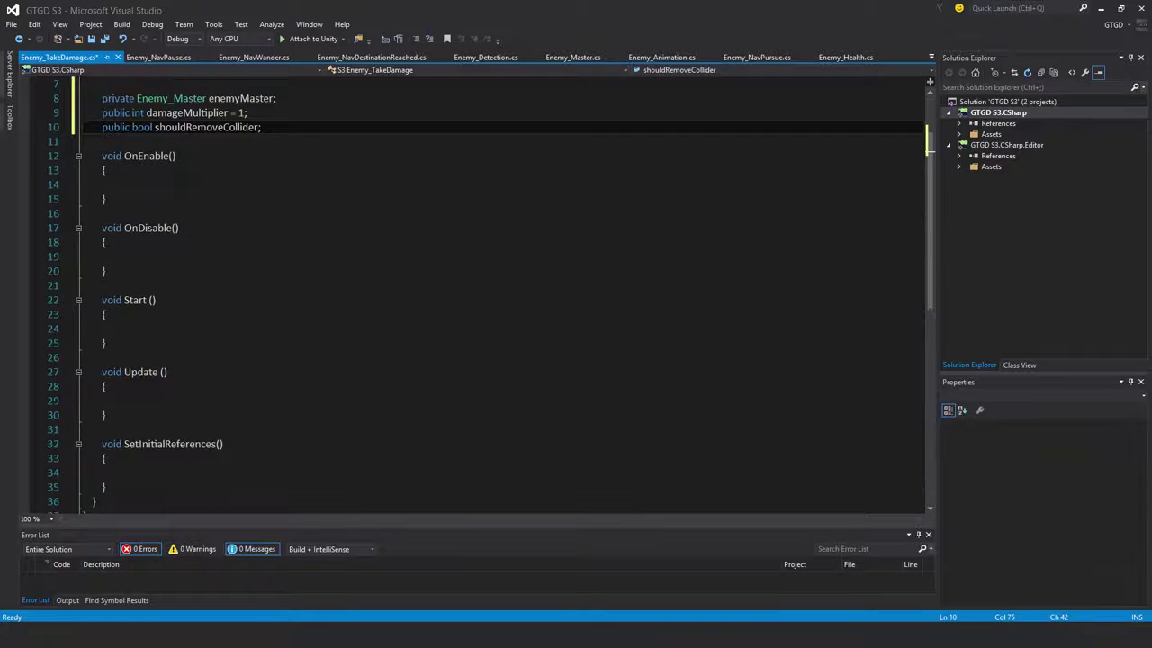
left_click_drag(106, 415, 83, 285)
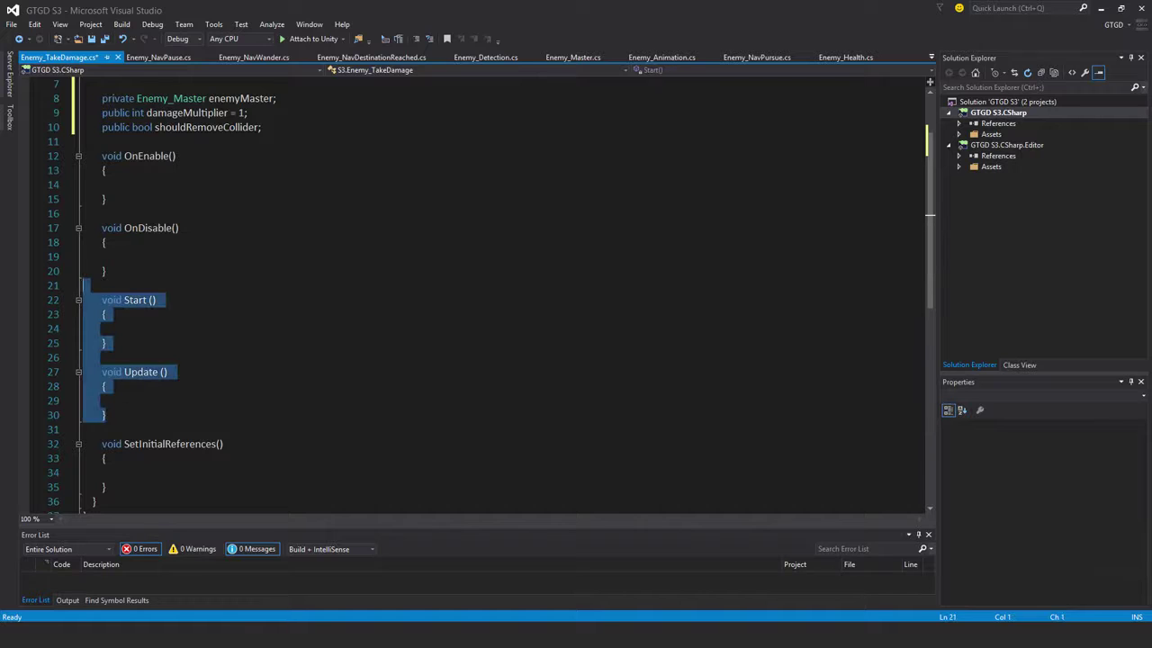
key("Delete")
- Add an empty public void ProcessDamage(int damage) method below SetInitialReferences
scroll(59, 300, "down", 1)
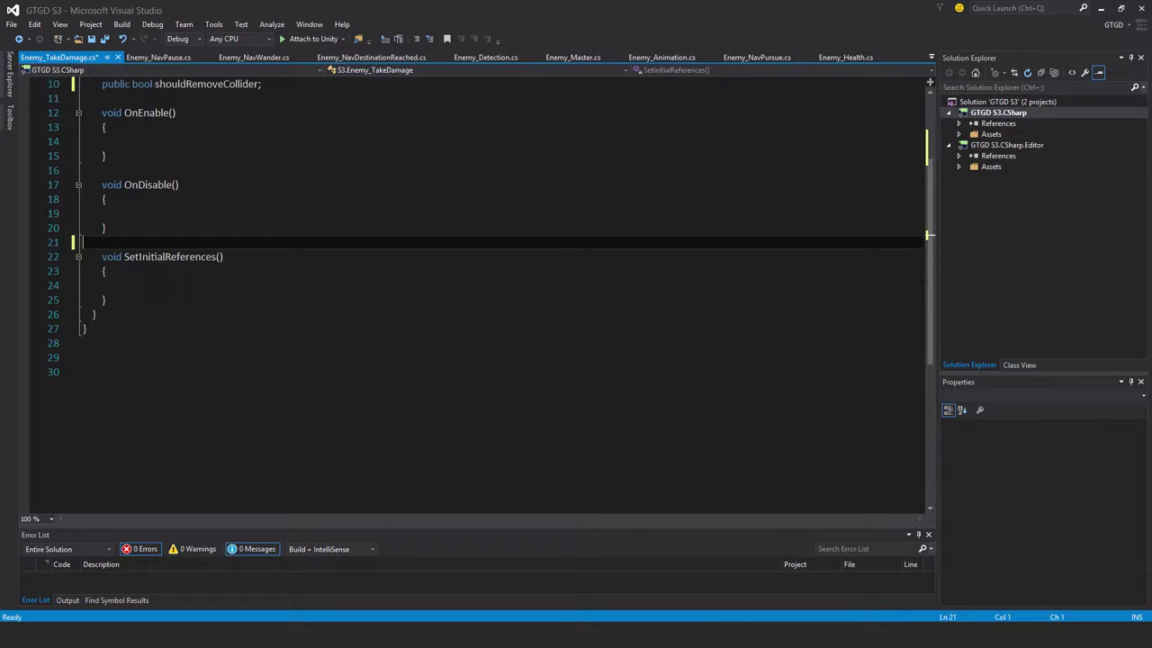
left_click(108, 300)
key("Return")
key("Return")
type("pub")
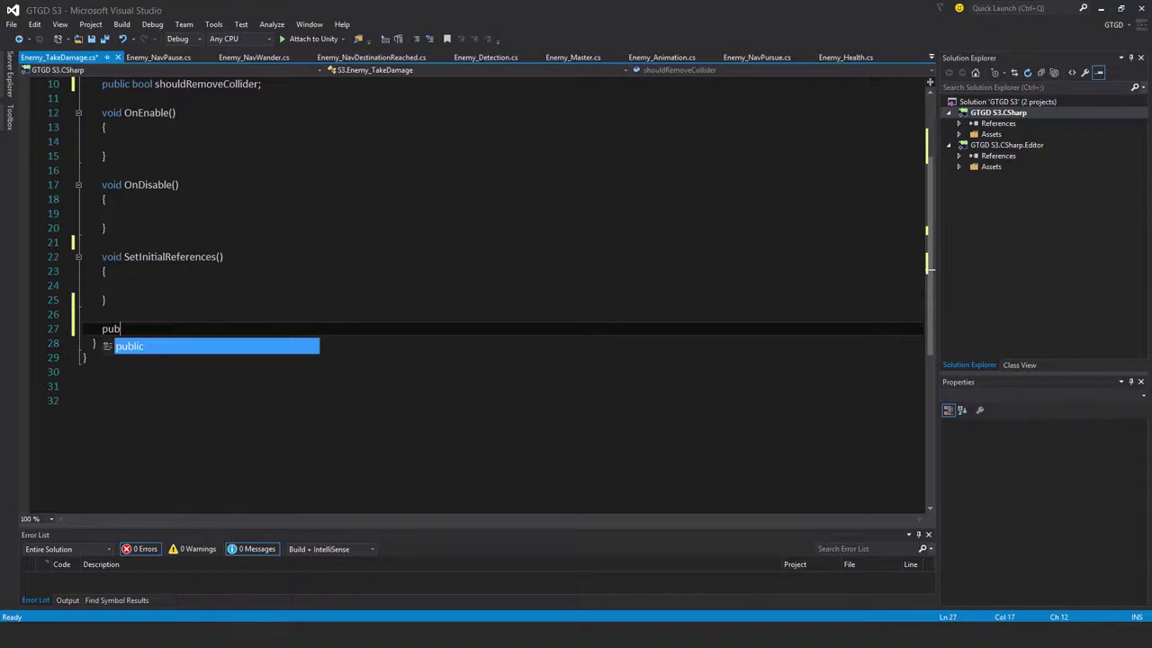
type("lic void ")
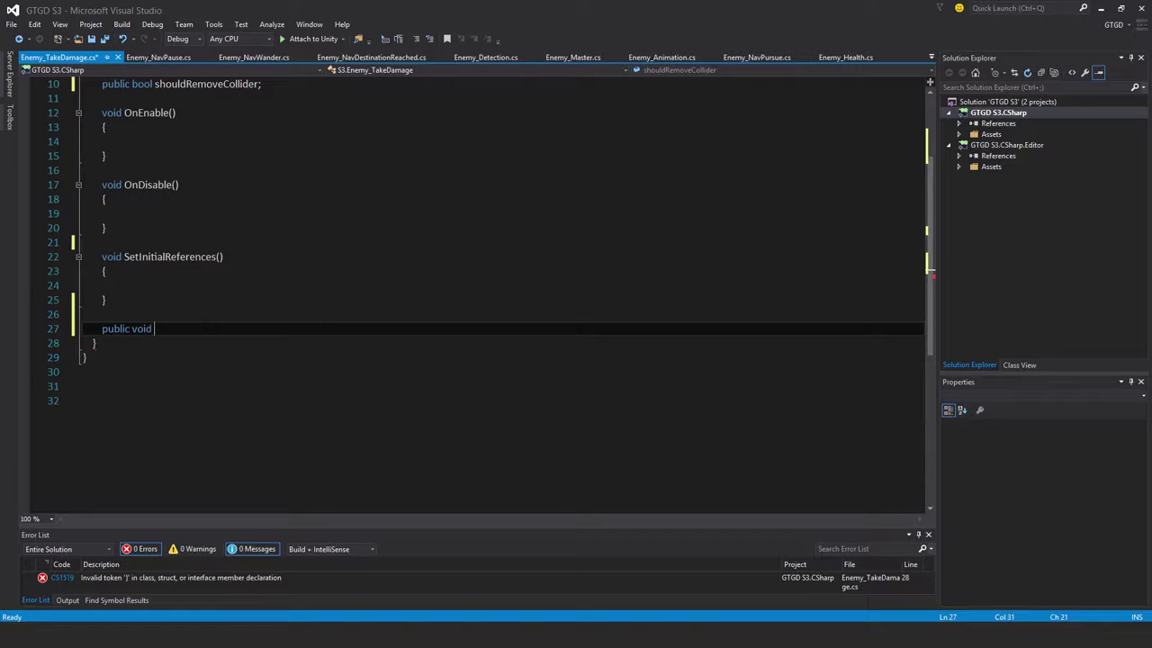
type("Process")
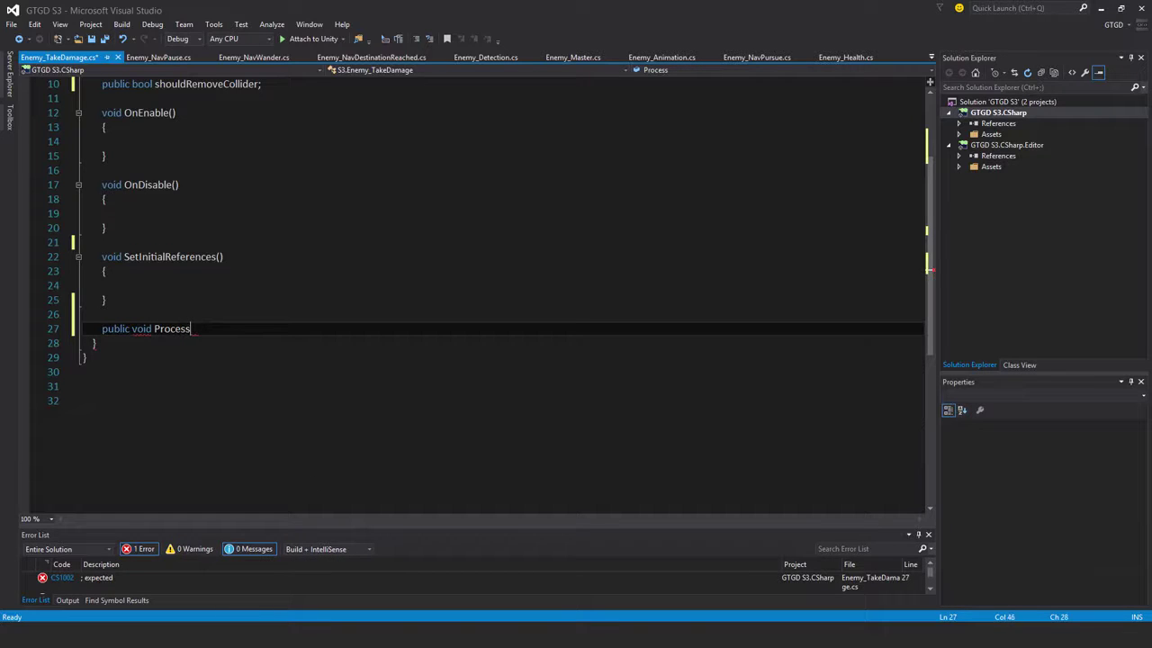
type("Damage")
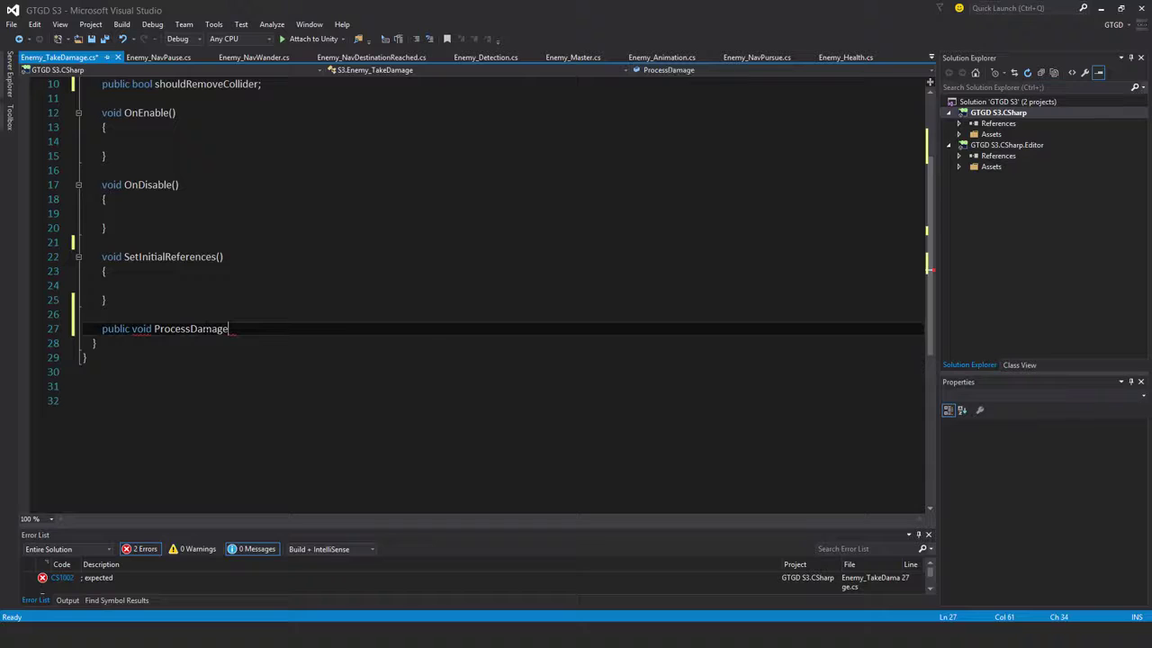
type("(int dama")
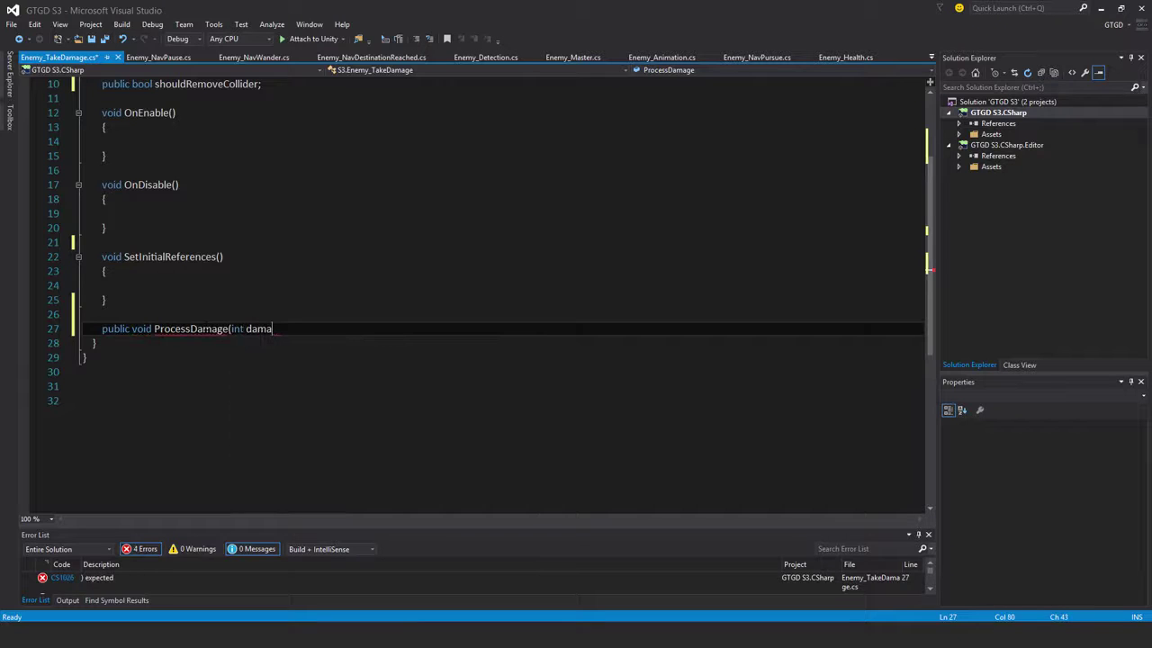
type("ge)")
key("Return")
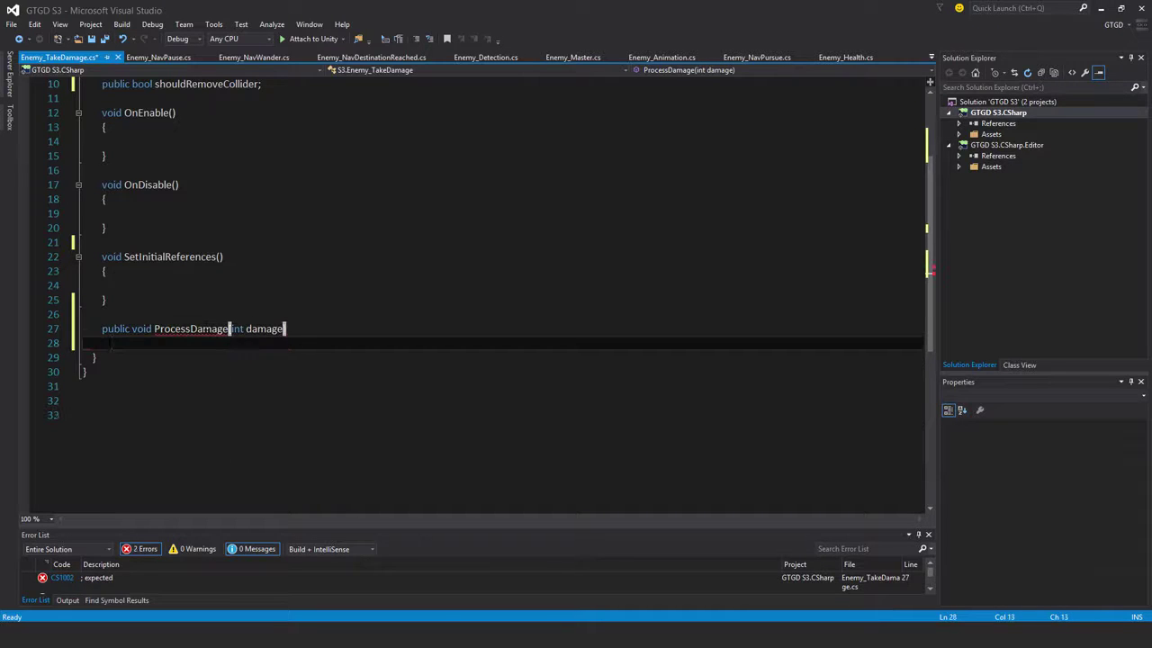
type("{")
key("Return")
key("BackSpace")
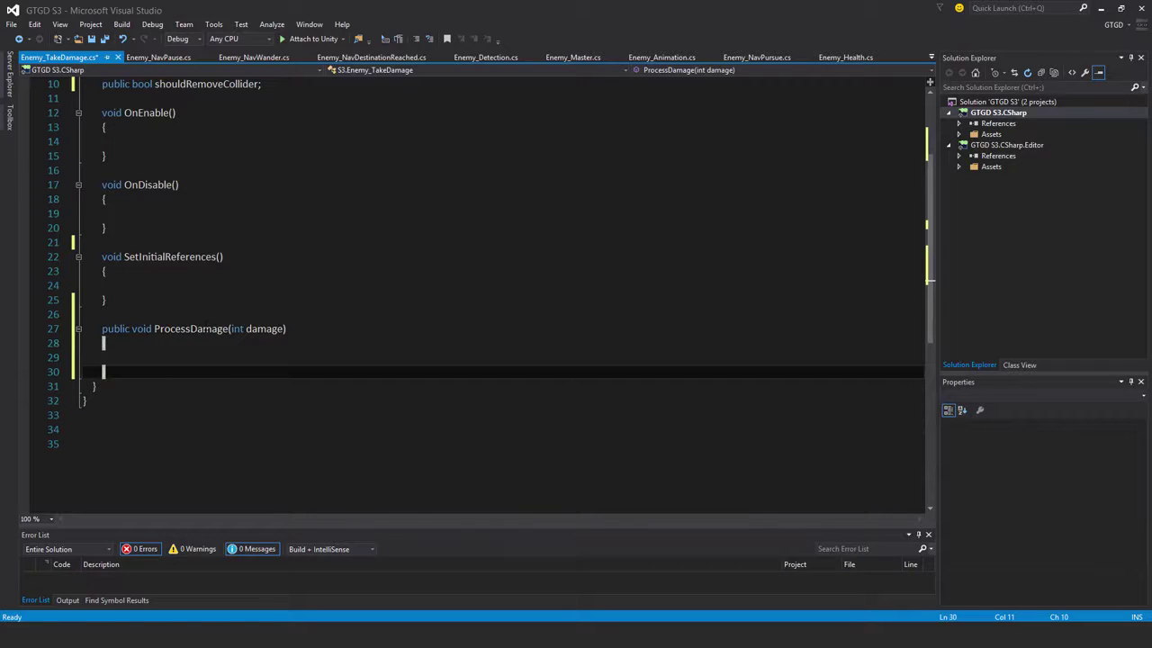
- Add an empty void RemoveThis() method below ProcessDamage
key("Return")
key("Return")
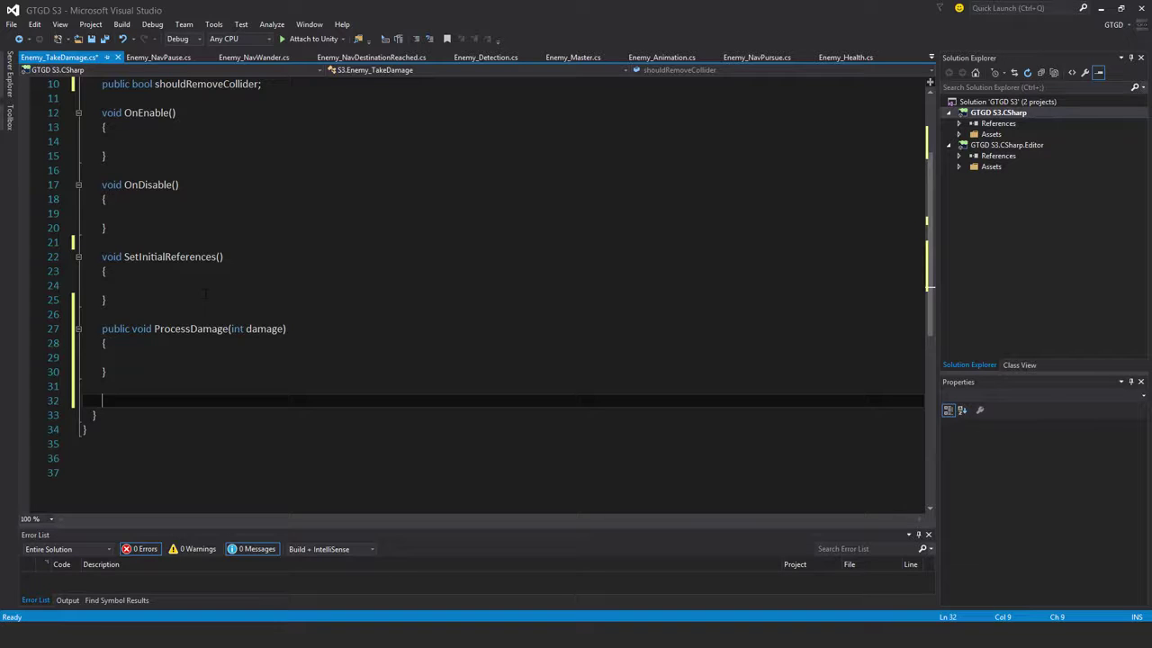
type("void Remove")
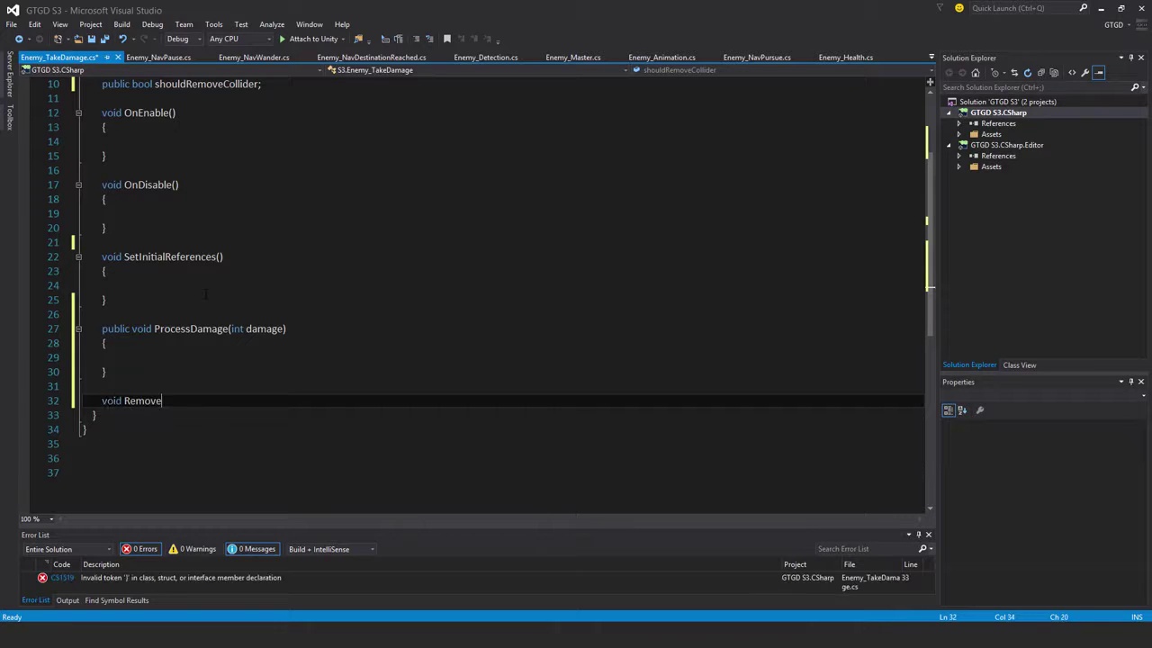
type("This()")
key("Return")
type("{")
key("Return")
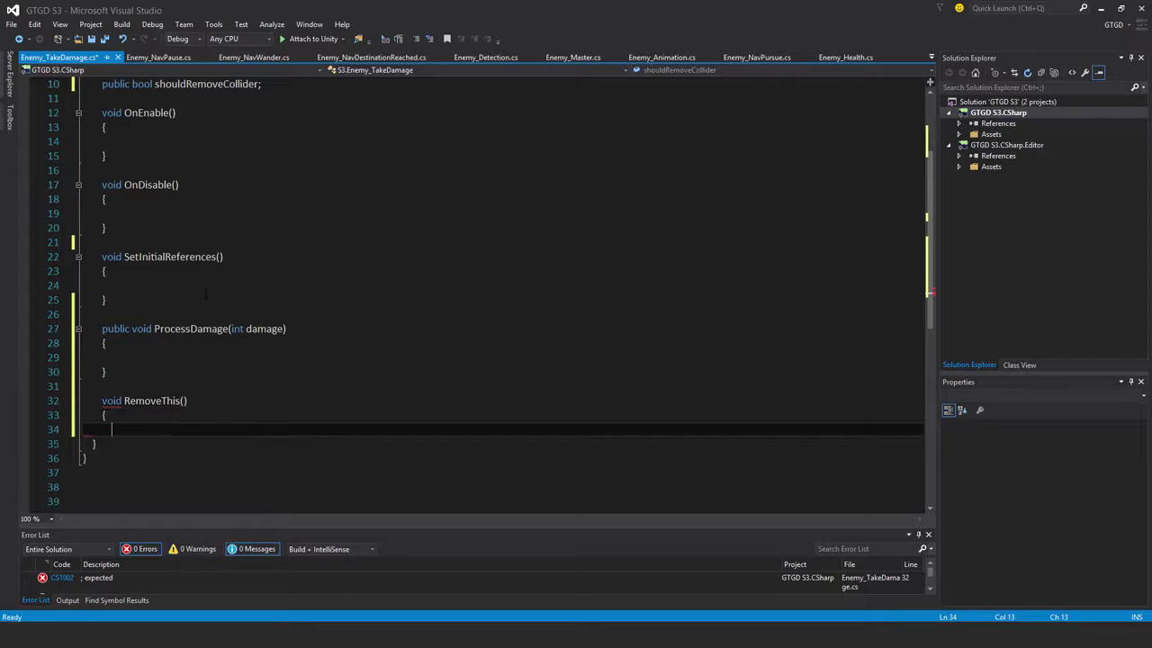
key("Return")
type("}")
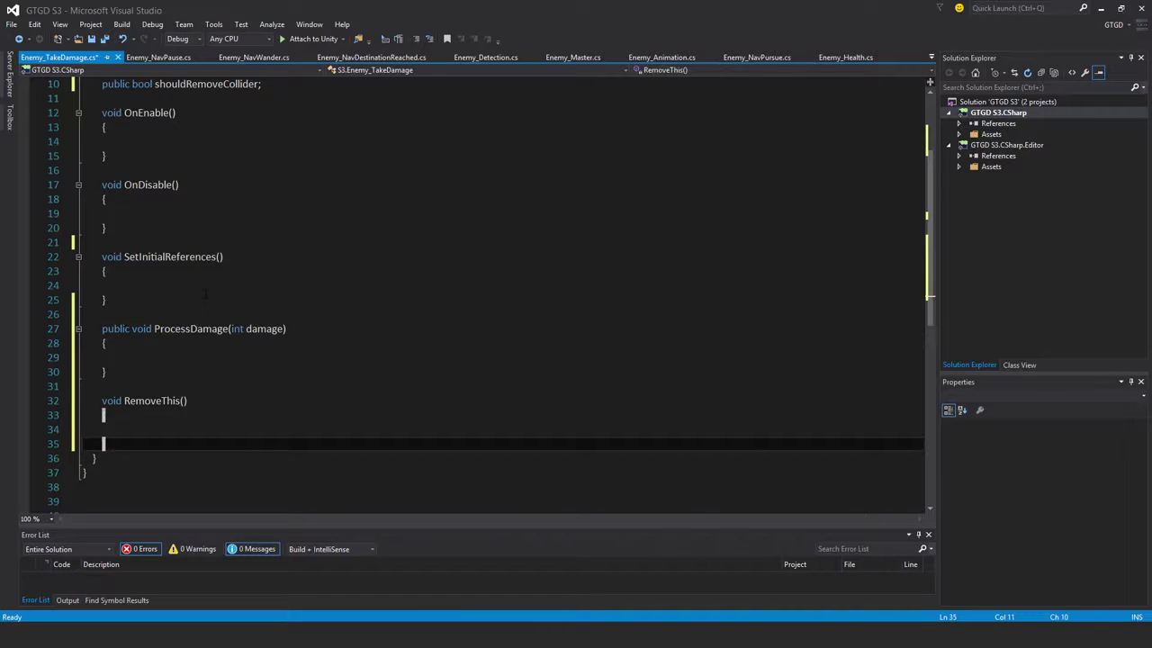
left_click(131, 285)
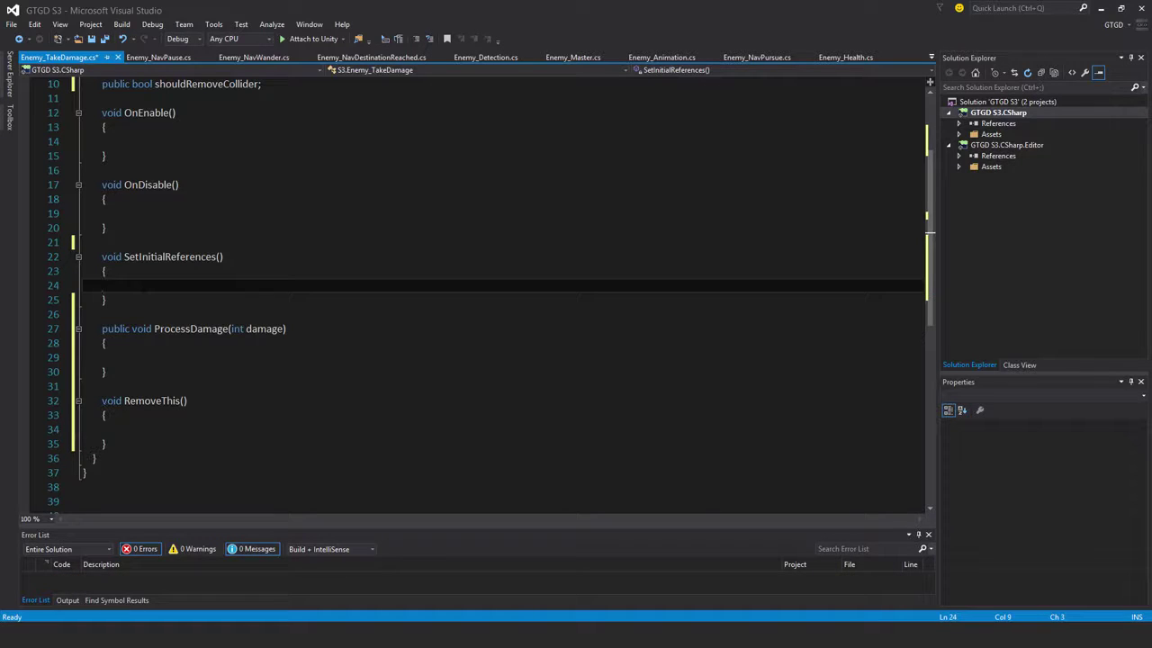
- In SetInitialReferences, write enemyMaster = transform.root.GetComponent<Enemy_Master>(); using autocompletion
type("ene")
key("Tab")
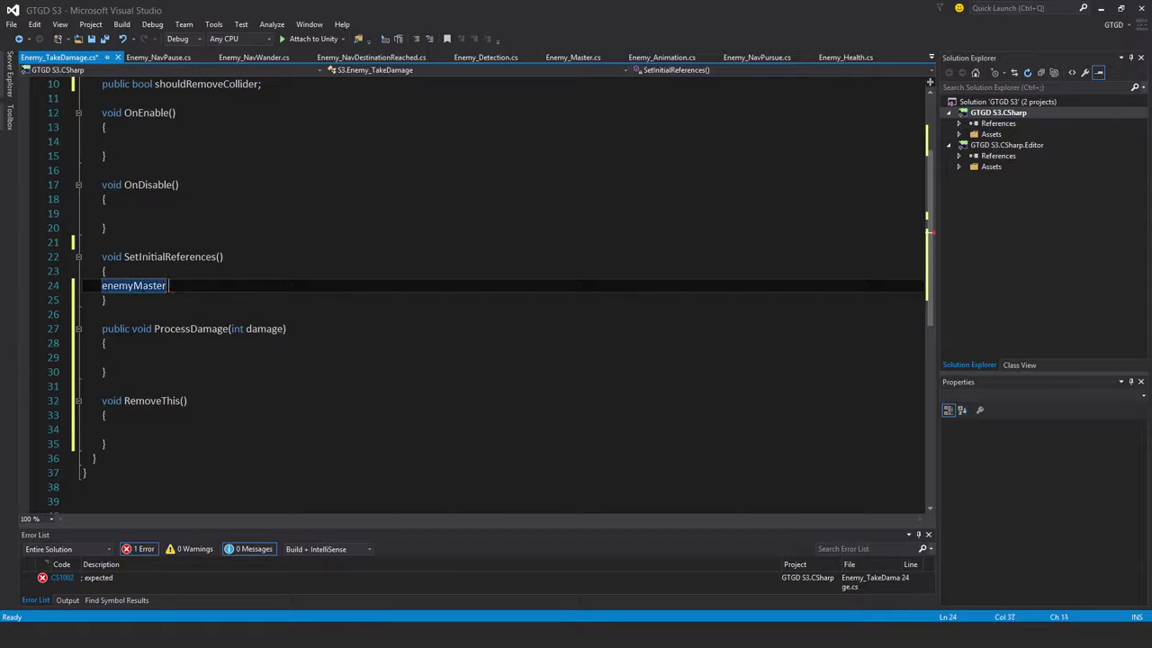
type("= tr")
key("Tab")
type(".r")
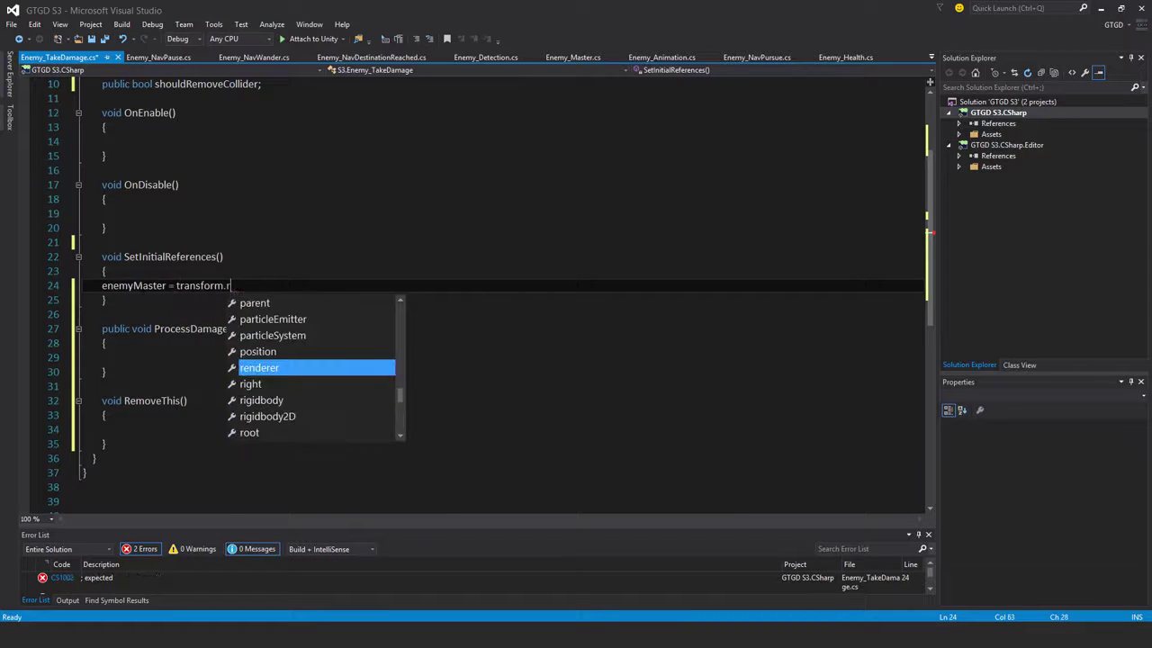
key("Tab")
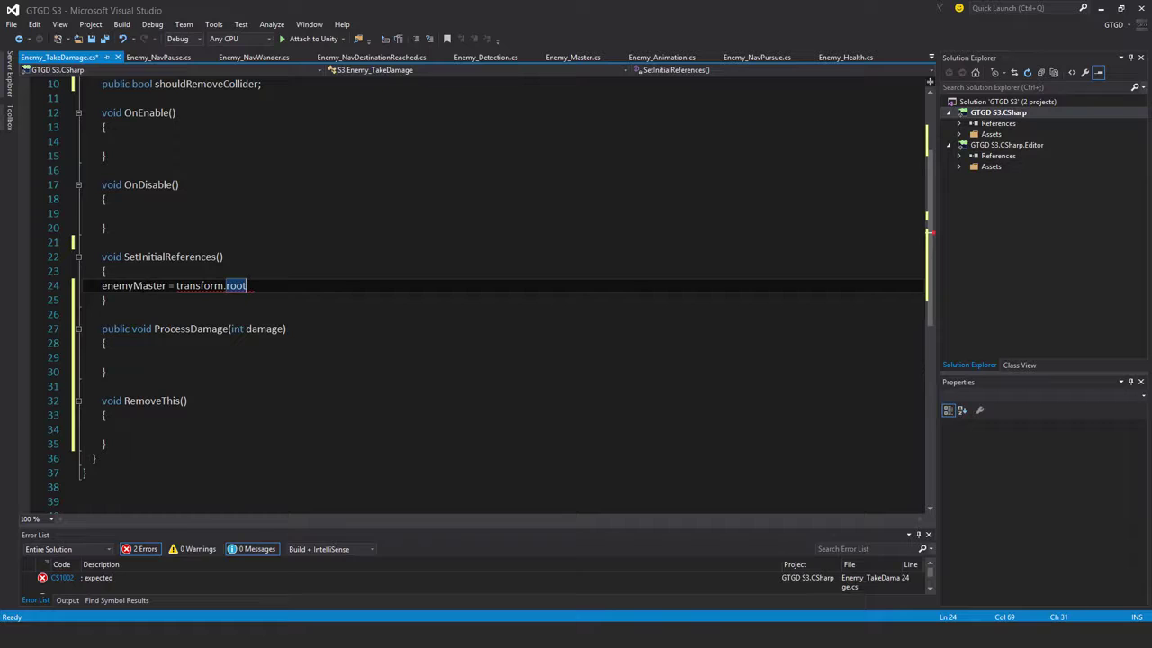
type(".get")
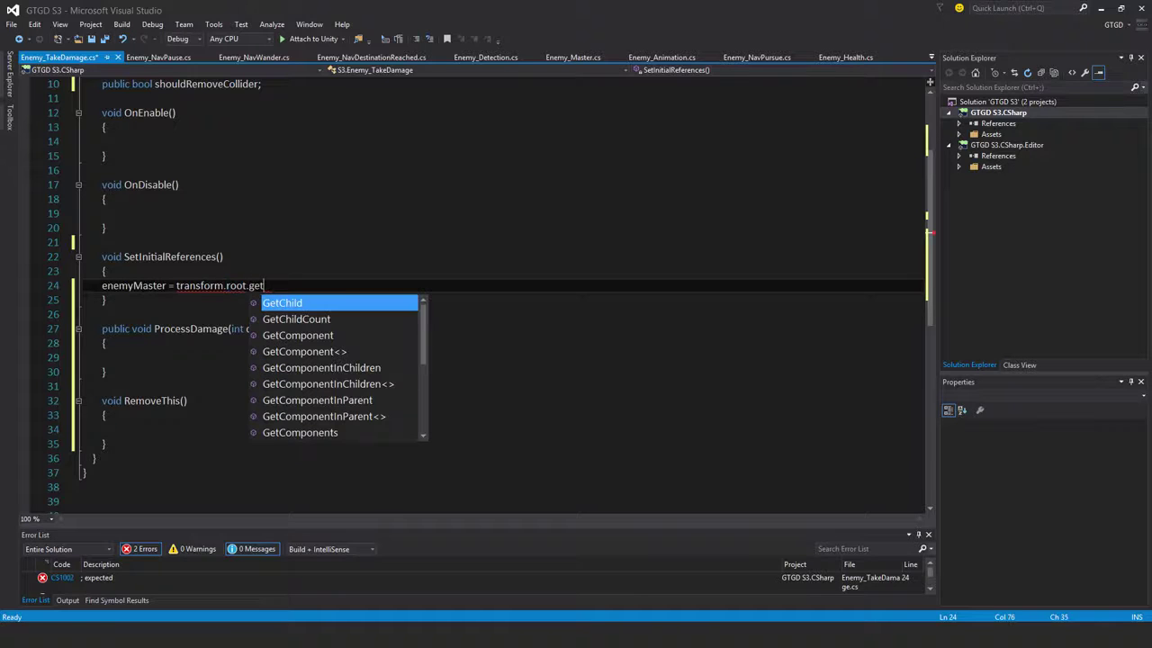
type("co<>(")
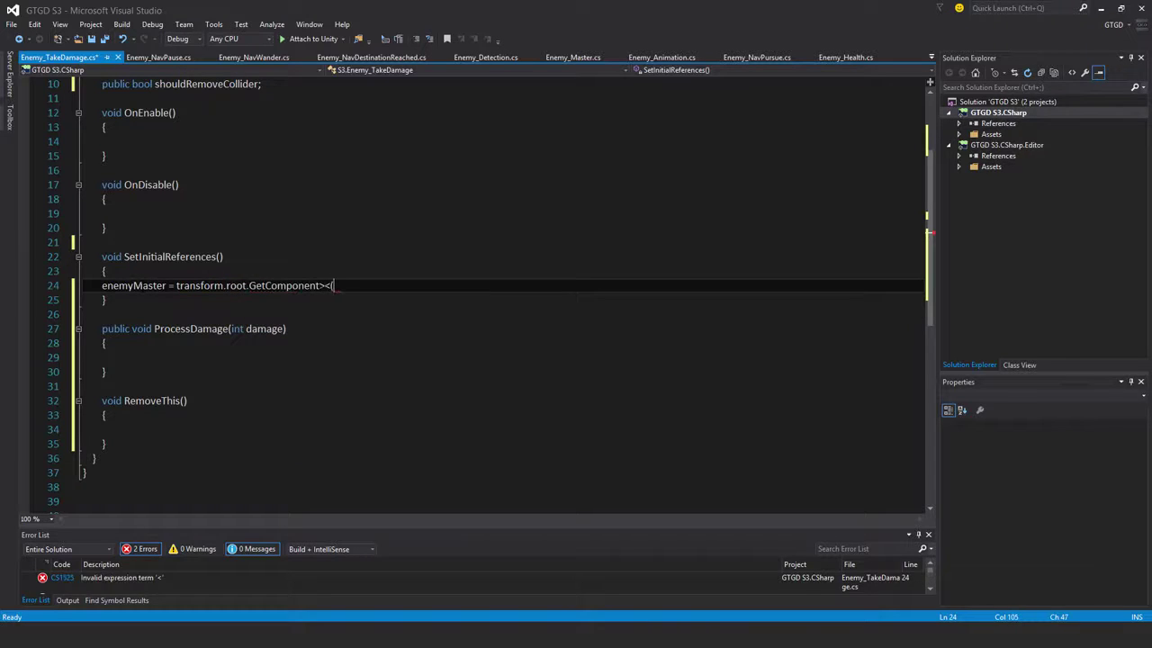
key("BackSpace")
key("BackSpace")
key("BackSpace")
type("<>()")
type("enemy_m")
key("Tab")
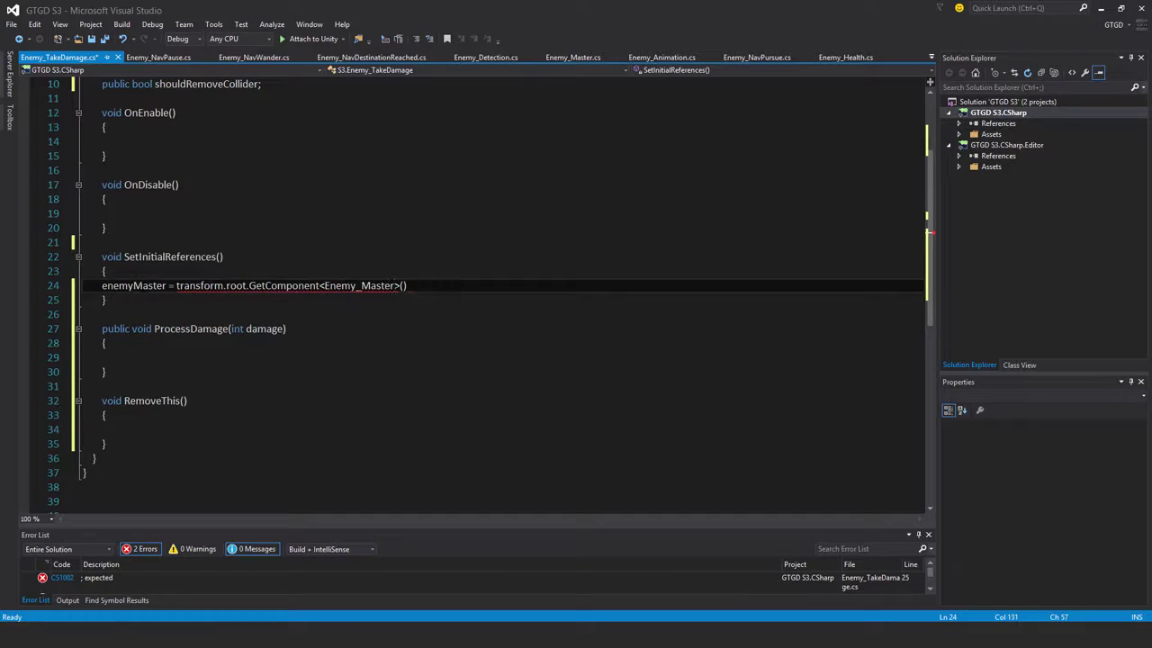
key("End")
type(";")
scroll(153, 217, "up", 2)
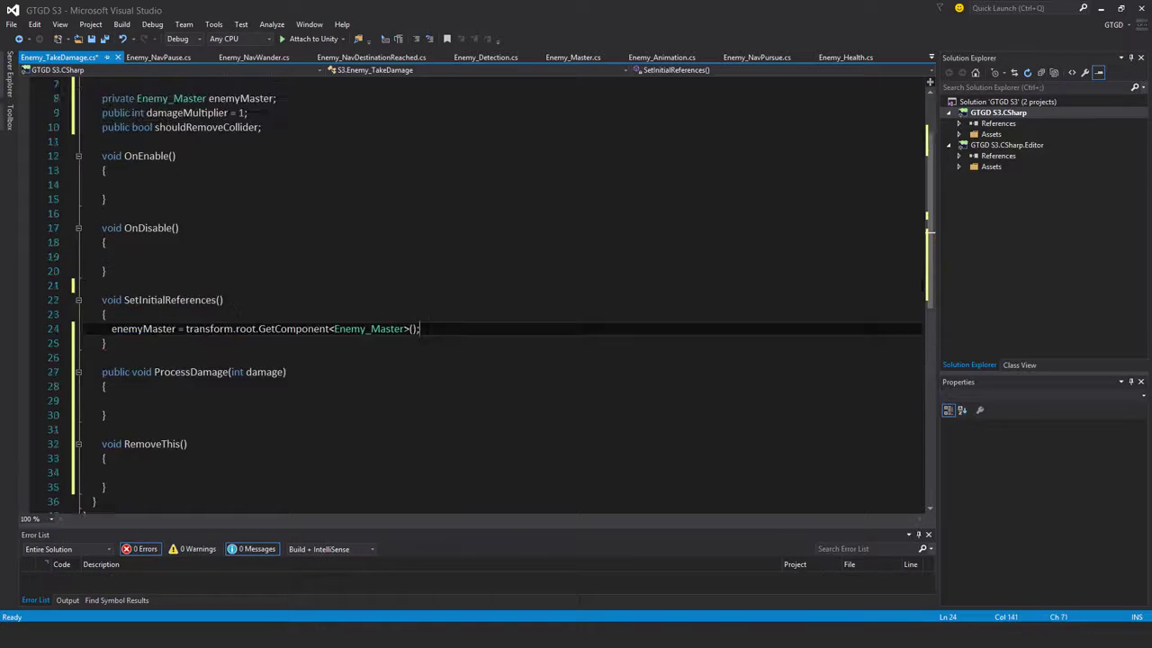
- In OnEnable, call SetInitialReferences(); and subscribe RemoveThis to enemyMaster.EventEnemyDie
left_click(153, 227)
type("set")
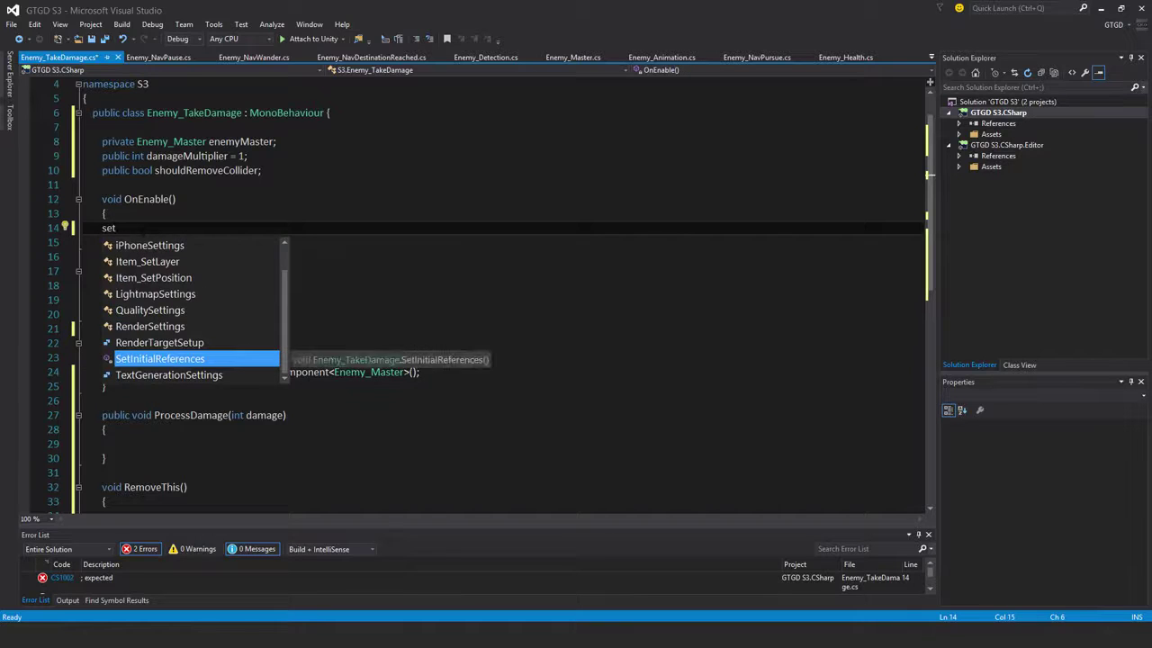
key("Tab")
type("();")
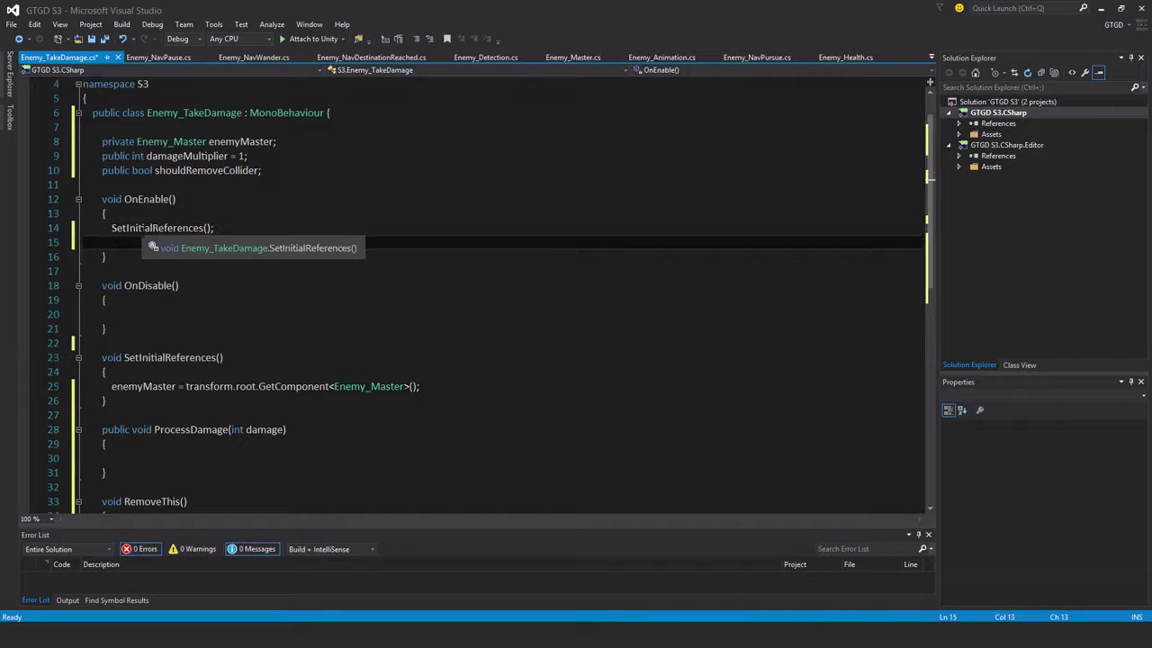
key("Return")
type("ene")
key("Tab")
type(".e")
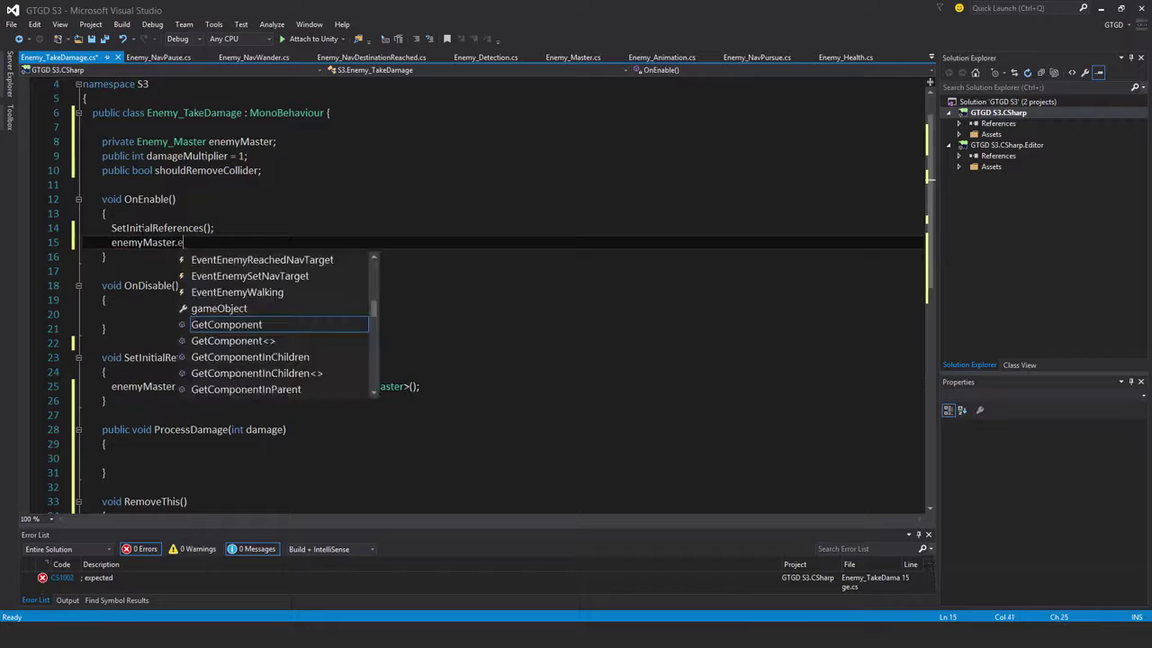
type("vent")
key("Down")
key("Down")
key("Tab")
type("+")
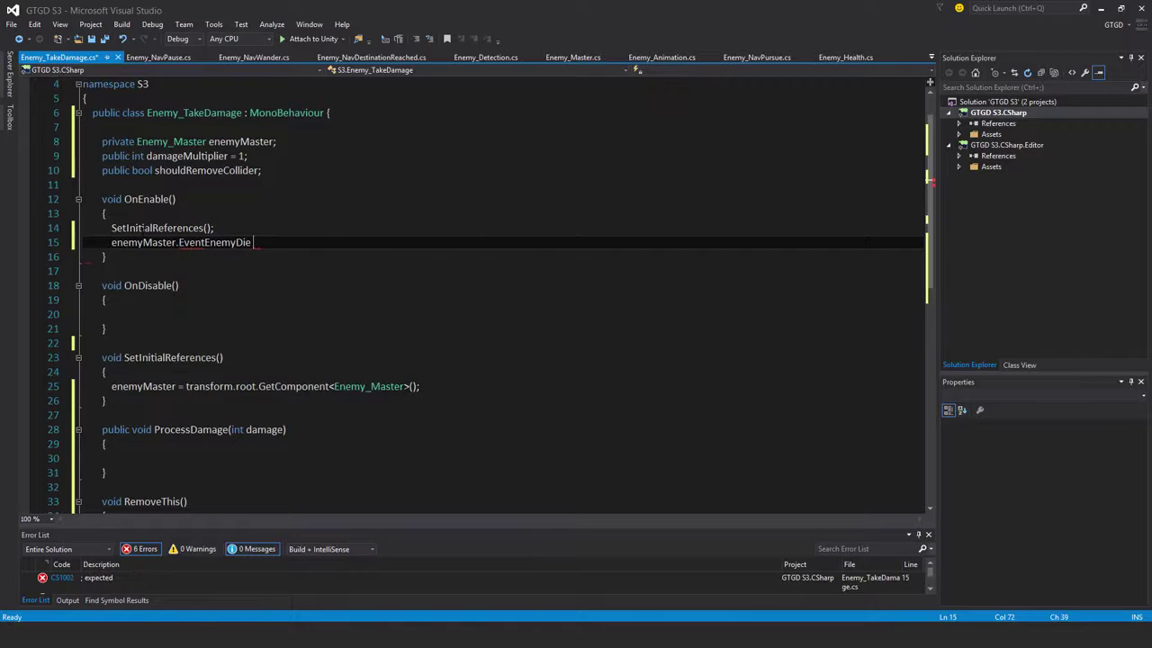
type("= removt")
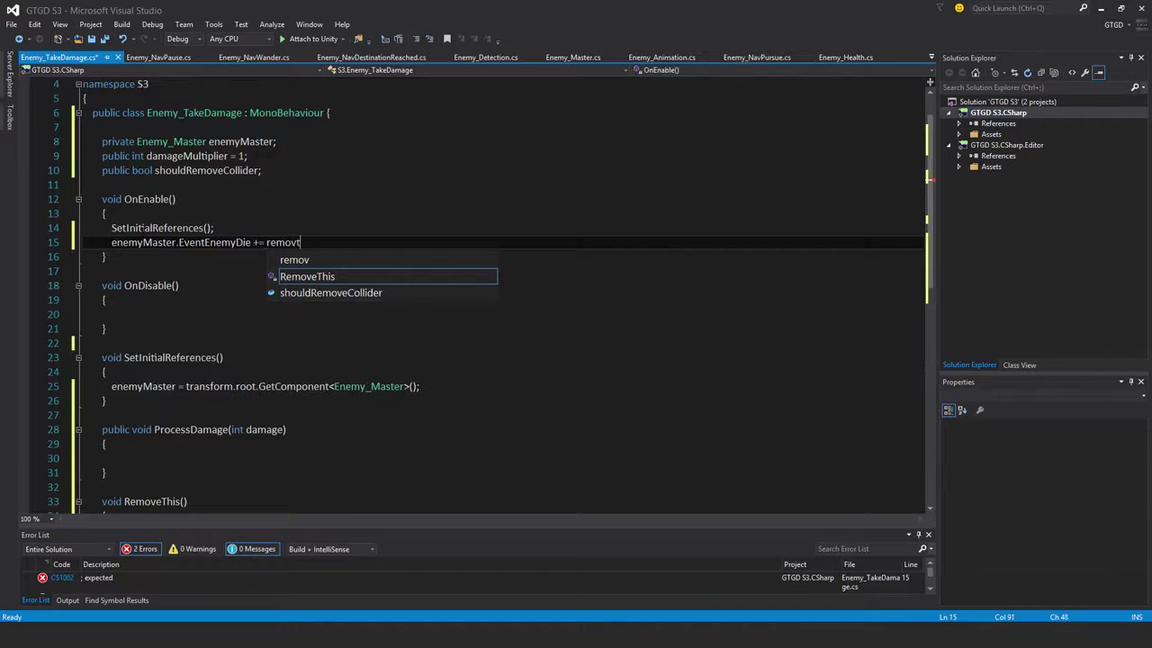
key("Tab")
- Copy the subscription into OnDisable, change += to -=, and save the script
key("shift+Home")
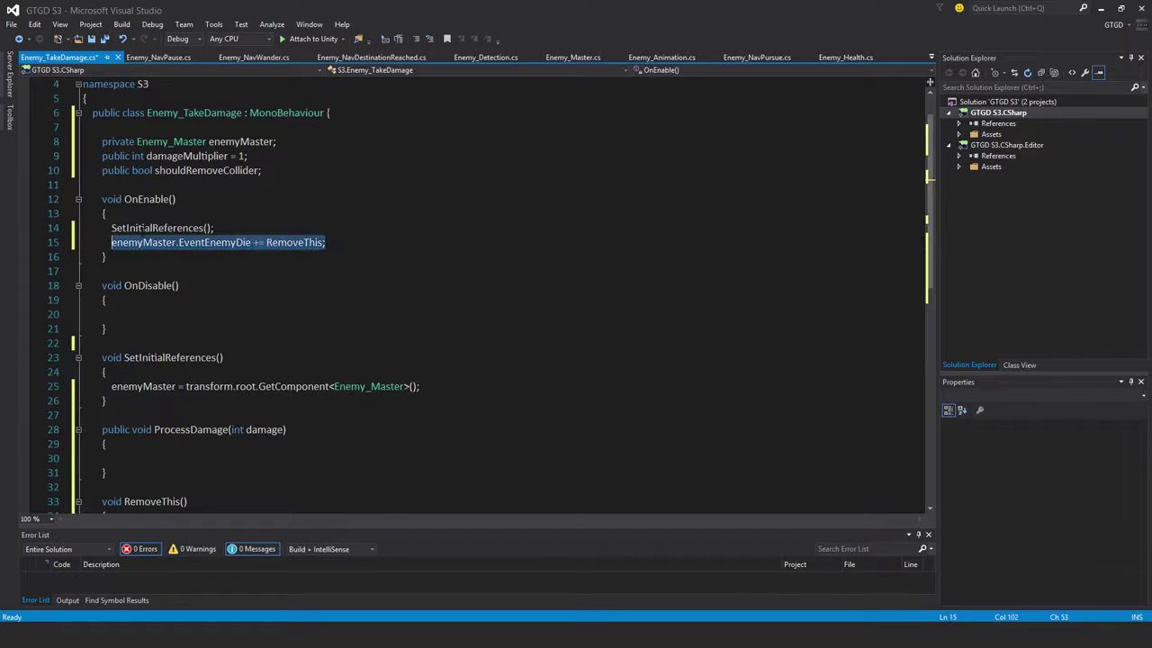
key("ctrl+c")
left_click(72, 312)
key("ctrl+v")
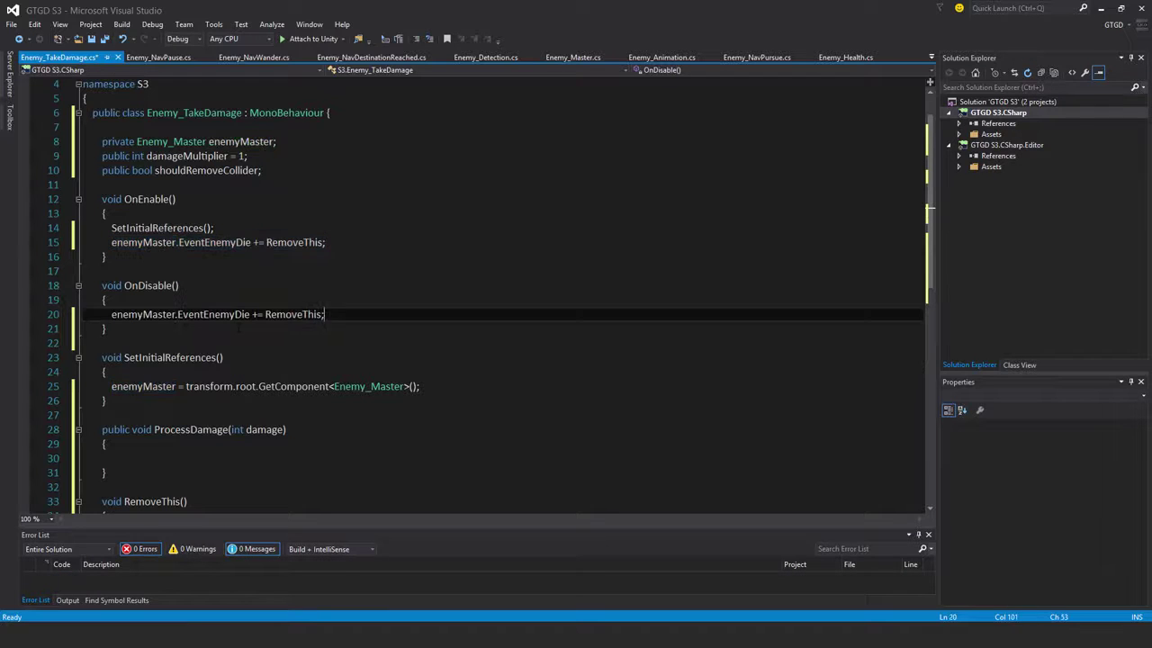
left_click(257, 314)
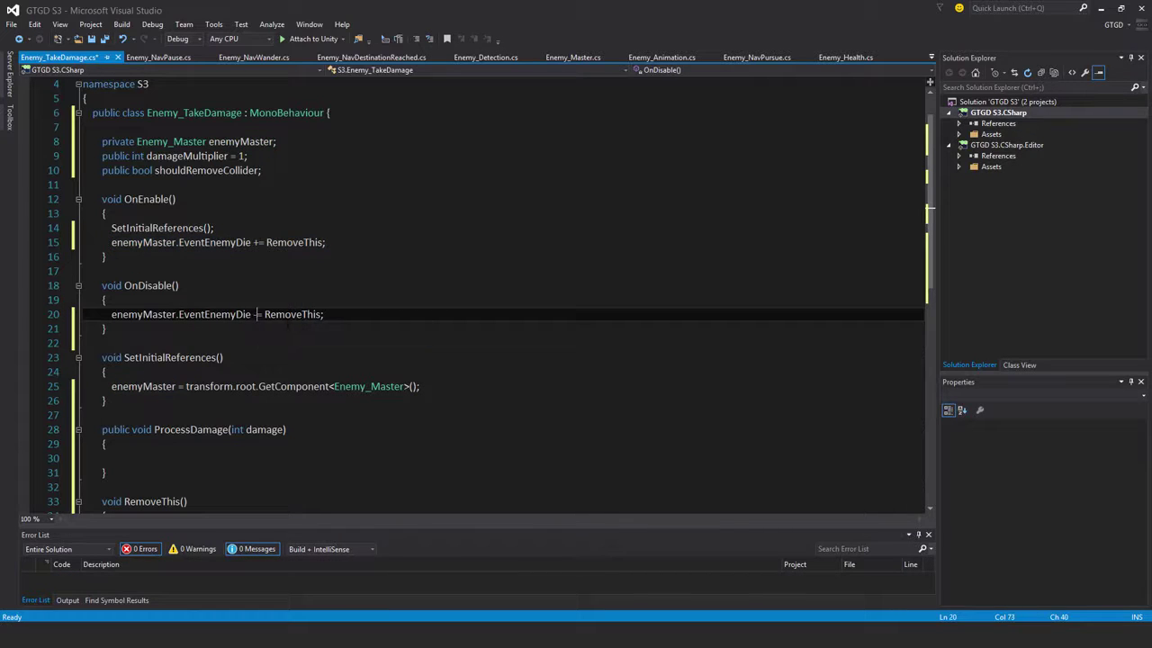
key("BackSpace")
type("-")
key("ctrl+s")
scroll(267, 339, "down", 3)
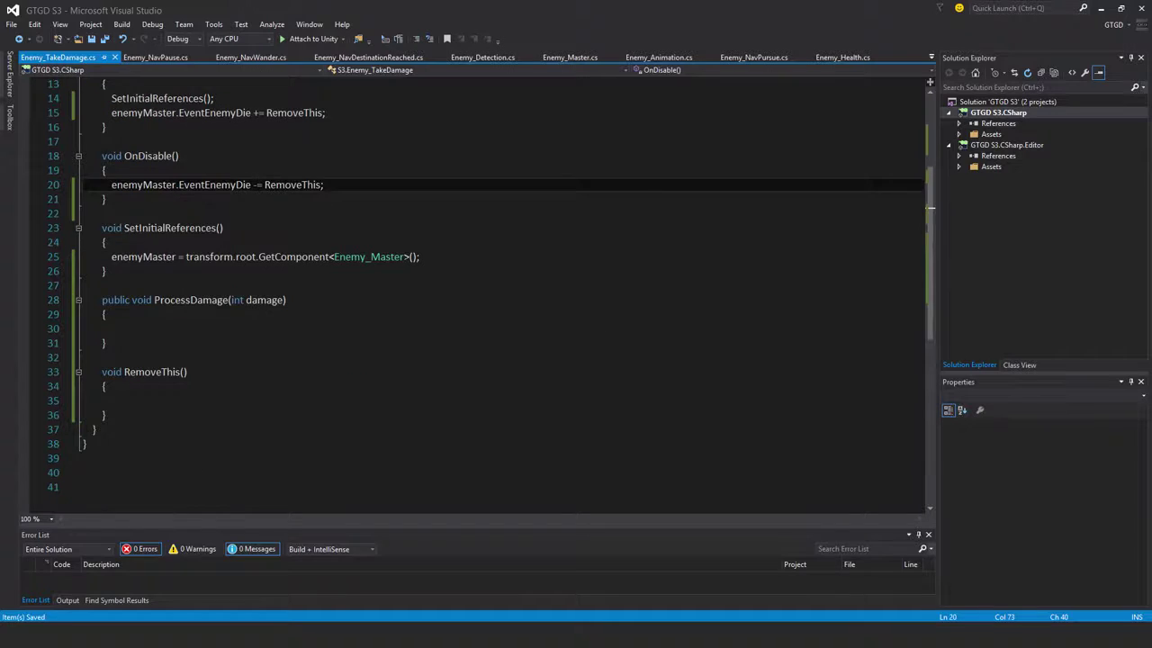
left_click(112, 401)
- In RemoveThis, add an if (shouldRemoveCollider) block
type("i")
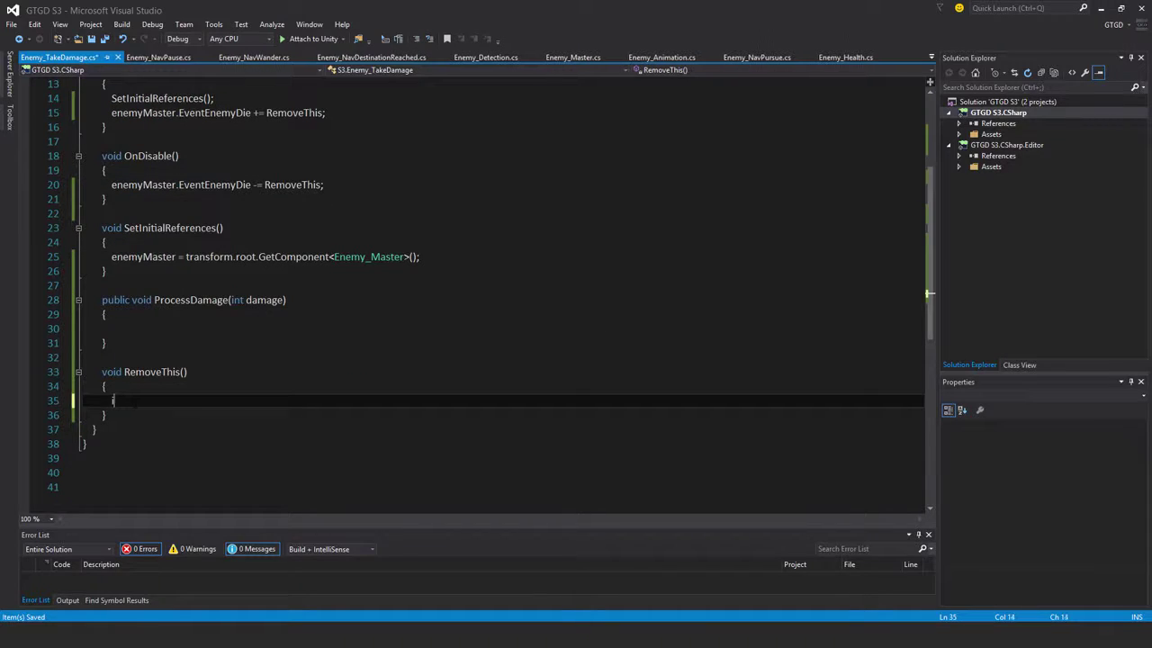
type("f(should")
key("Tab")
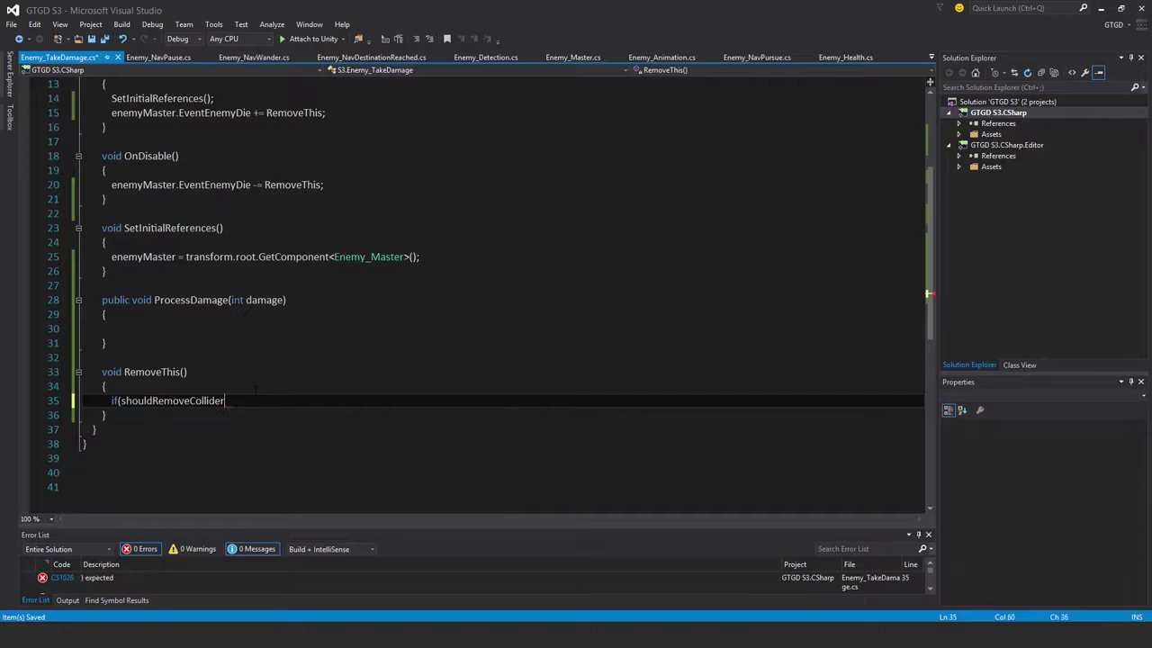
type(")")
key("Return")
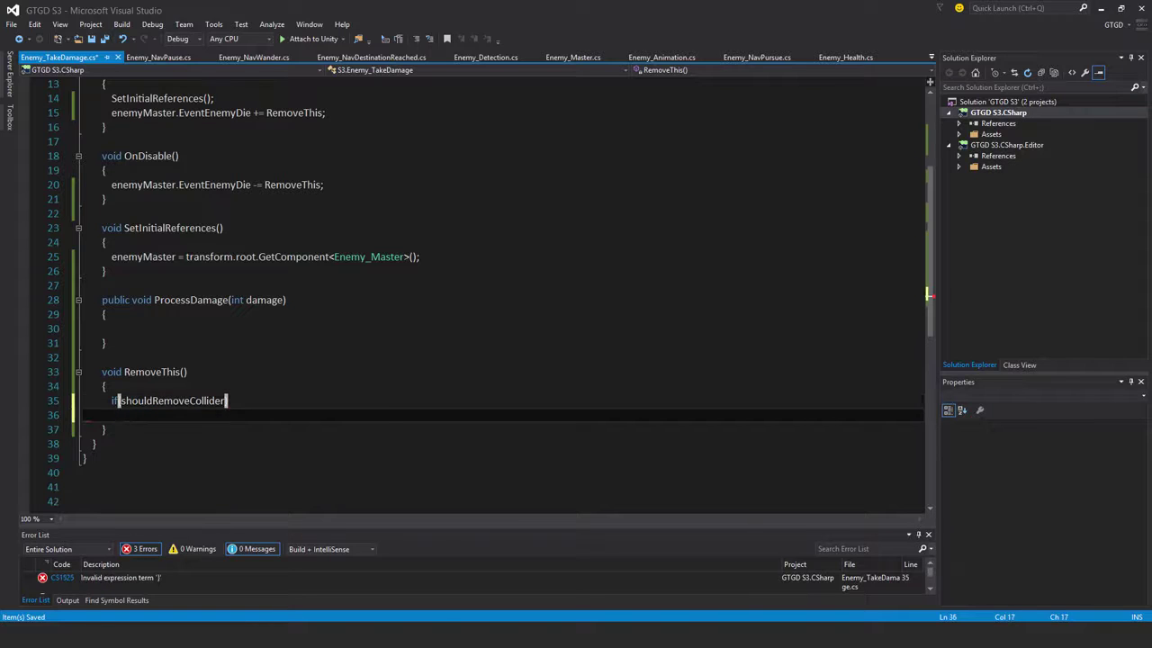
type("{")
key("Return")
key("Return")
type("}")
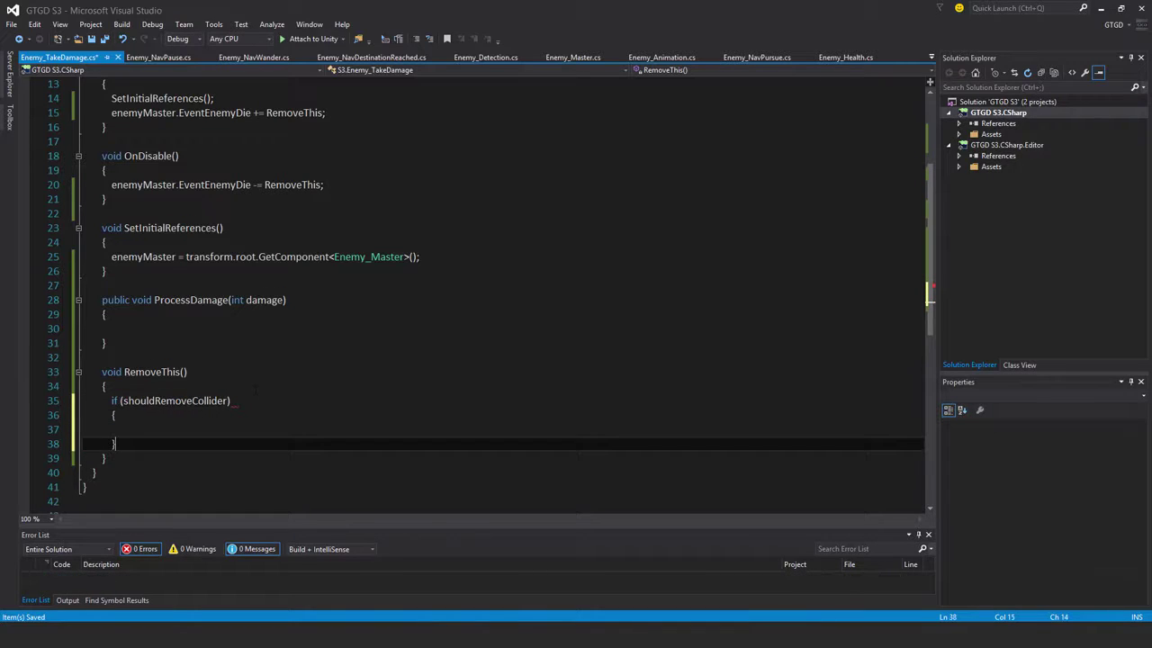
scroll(256, 390, "down", 1)
scroll(255, 390, "down", 1)
left_click(115, 343)
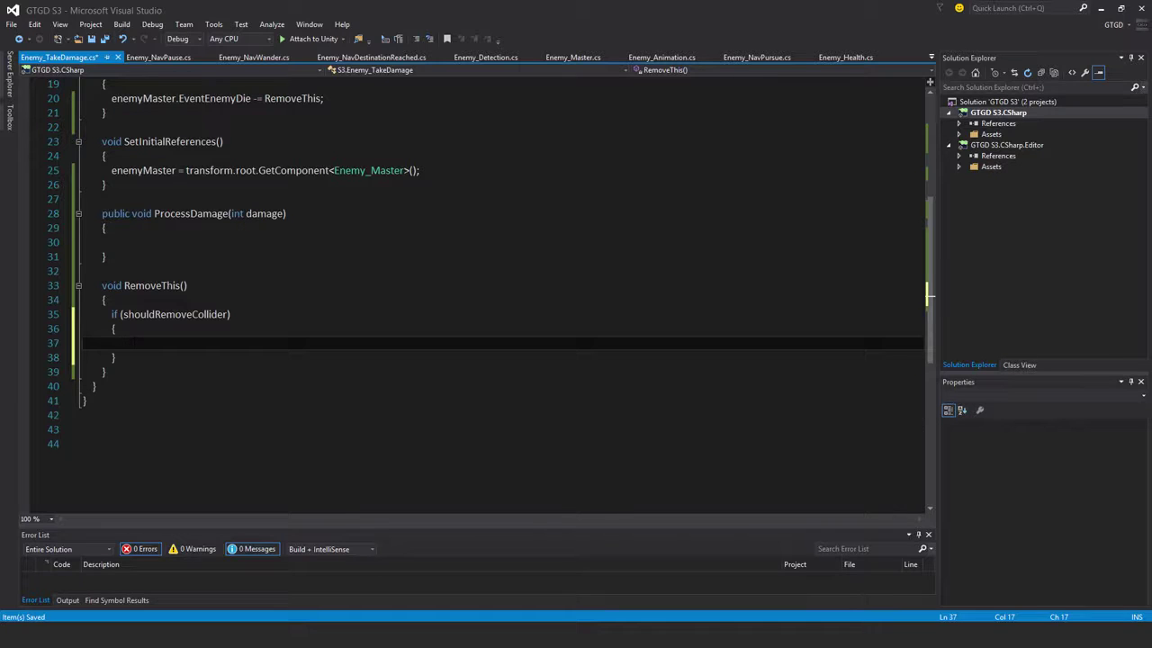
- Nest an if (GetComponent<Collider>() != null) block inside it
type("if(Get")
key("Tab")
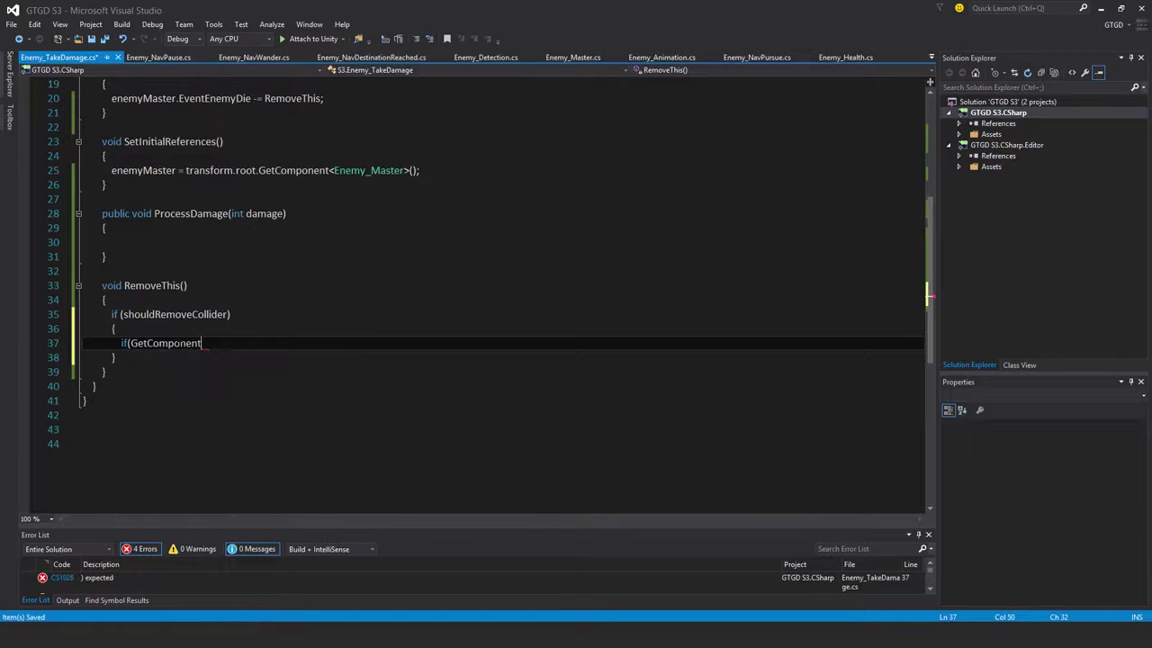
type("<>()")
type("collid")
type("er>(")
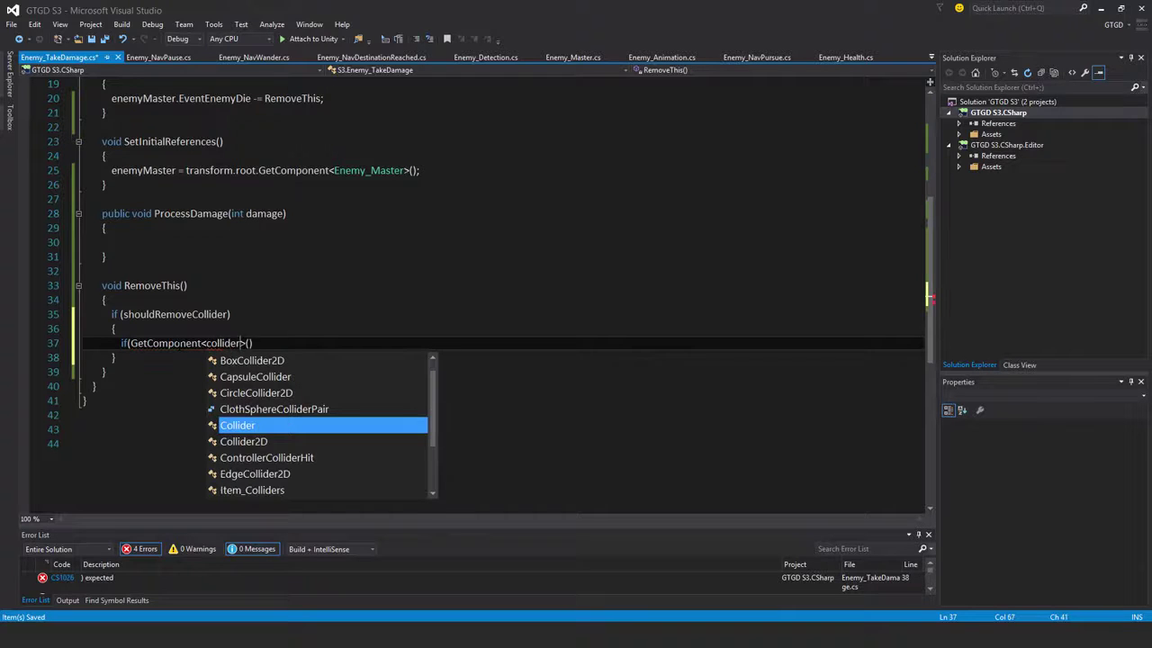
key("Tab")
key("End")
type("!")
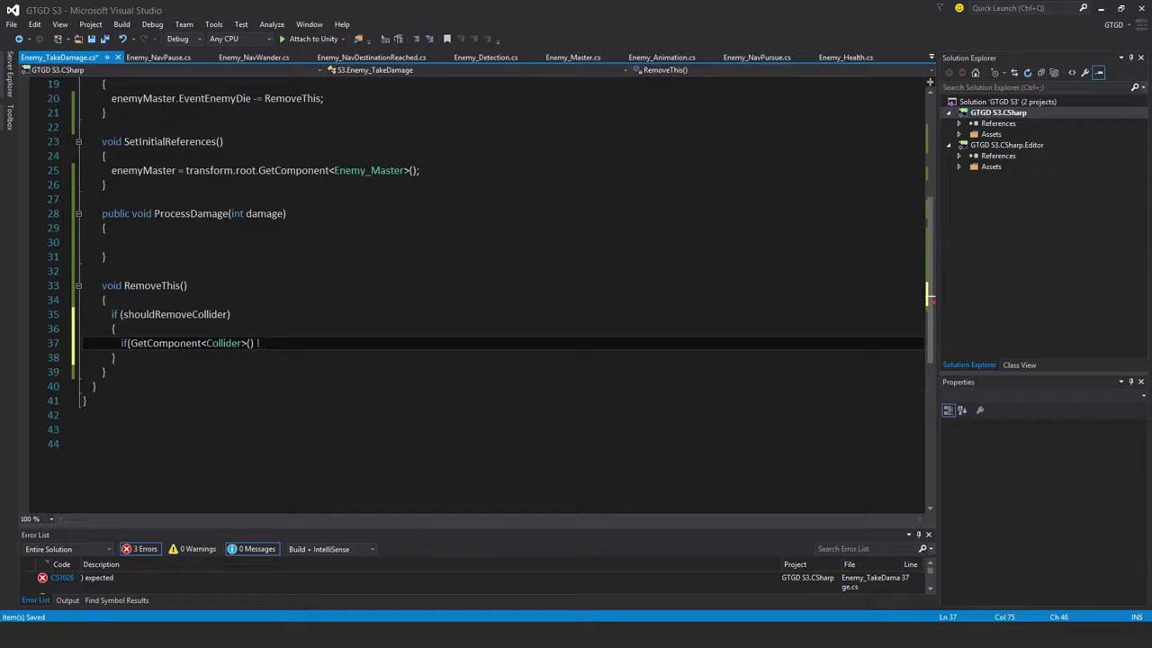
type("= null)")
key("Return")
type("{")
key("Return")
key("Return")
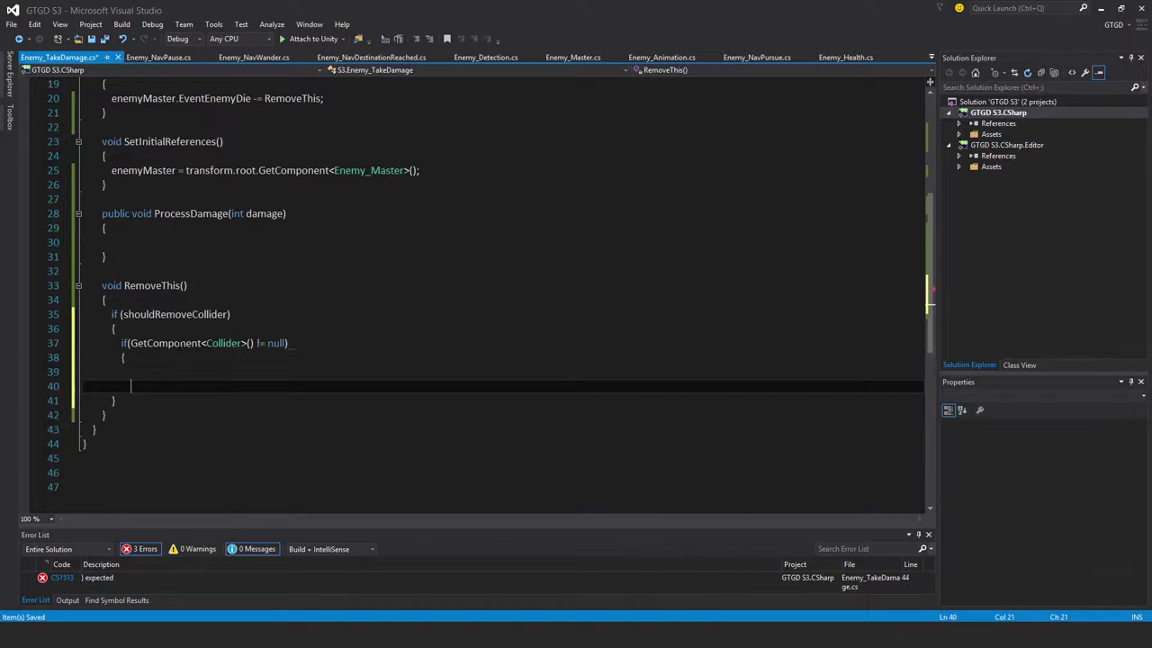
type("}")
key("Up")
- Inside the inner block, write Destroy(GetComponent<Collider>()); using autocompletion
type("Dest")
key("Tab")
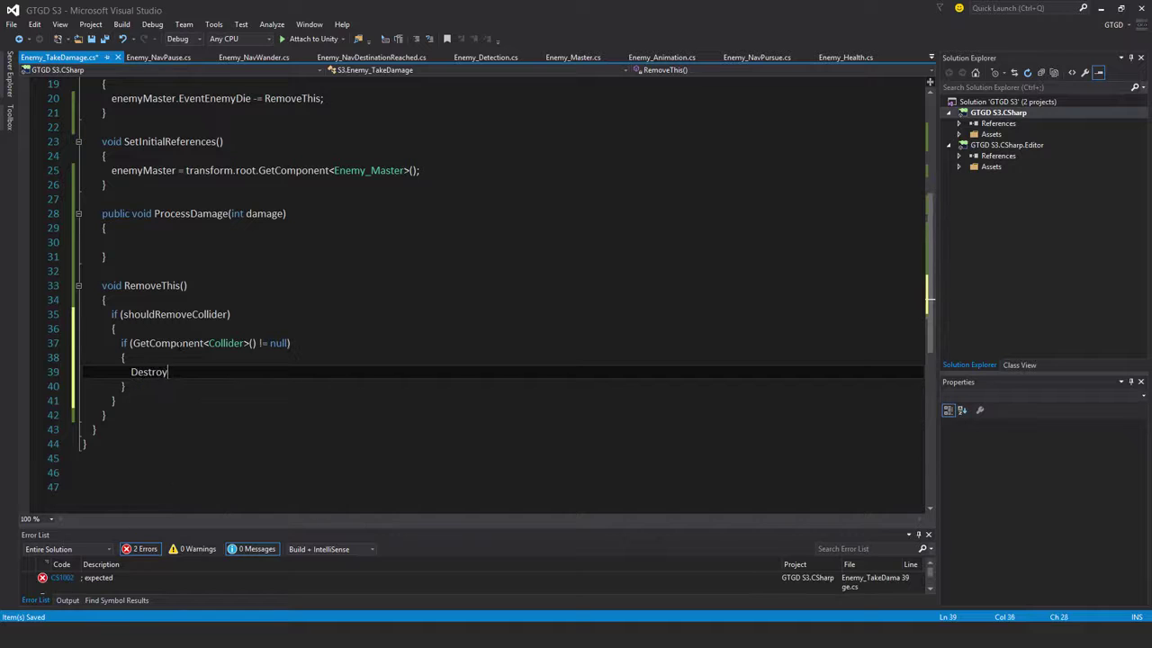
type("(get<>")
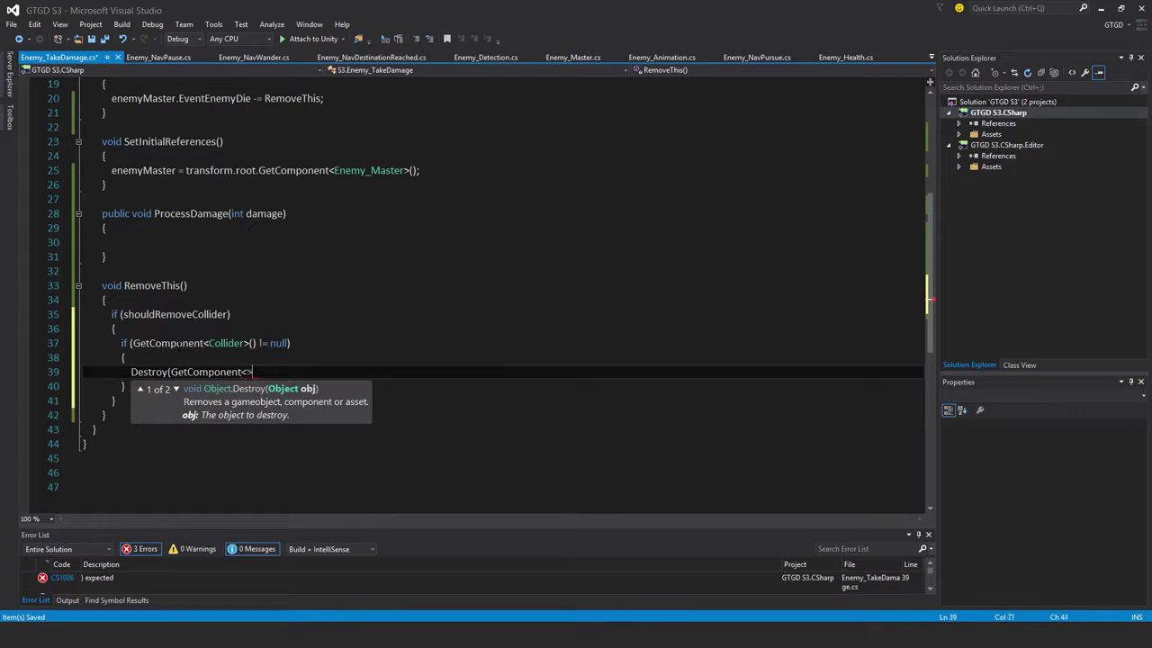
type("()")
key("Left")
key("Left")
key("Left")
type("col")
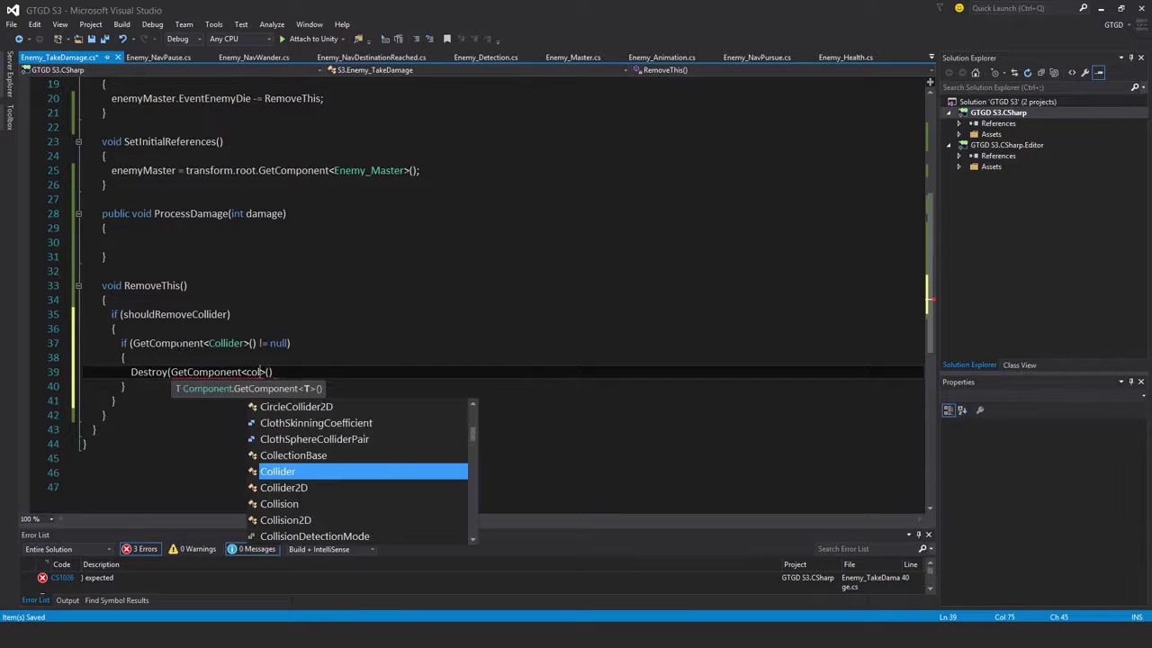
type("lider")
key("Tab")
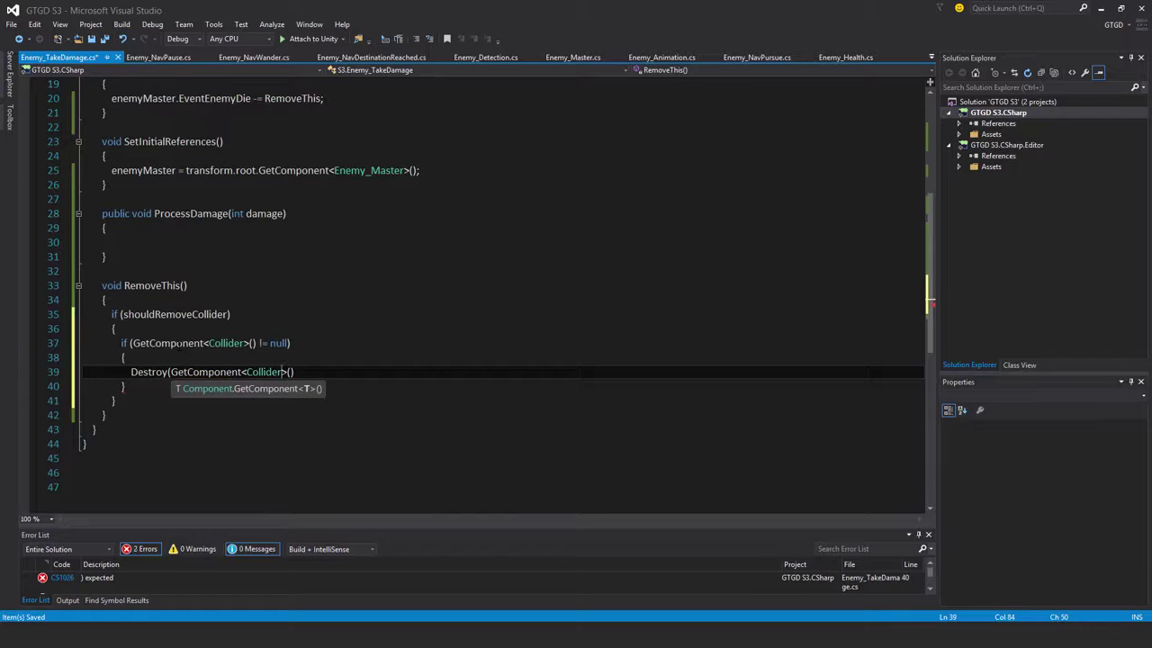
key("End")
type(")")
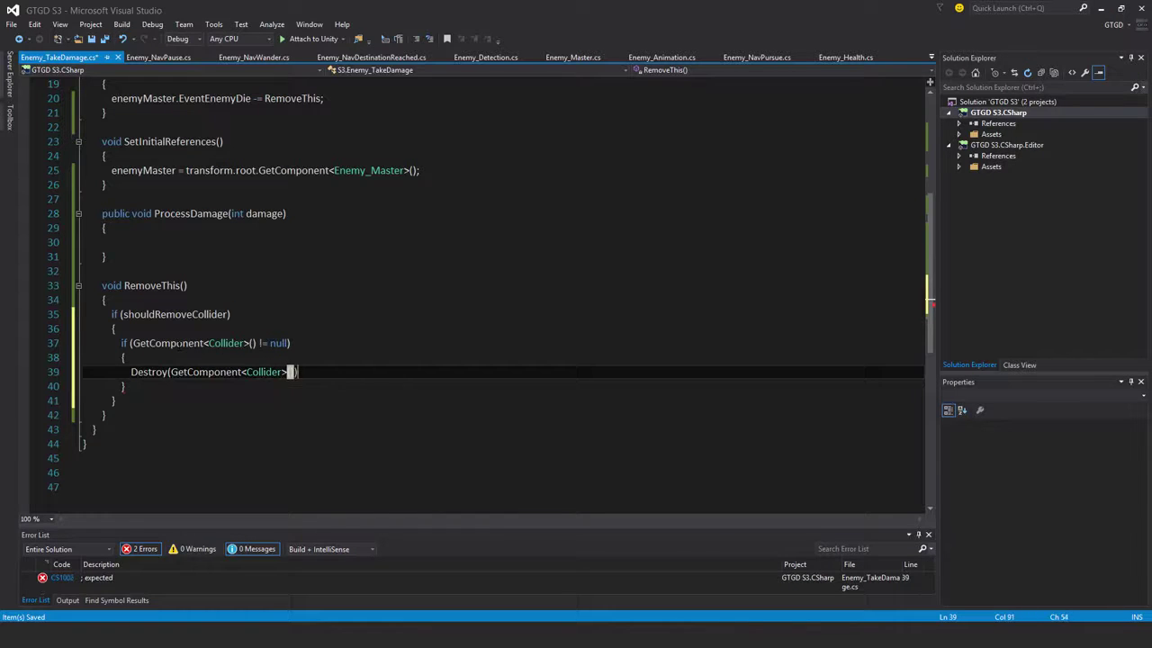
type(";")
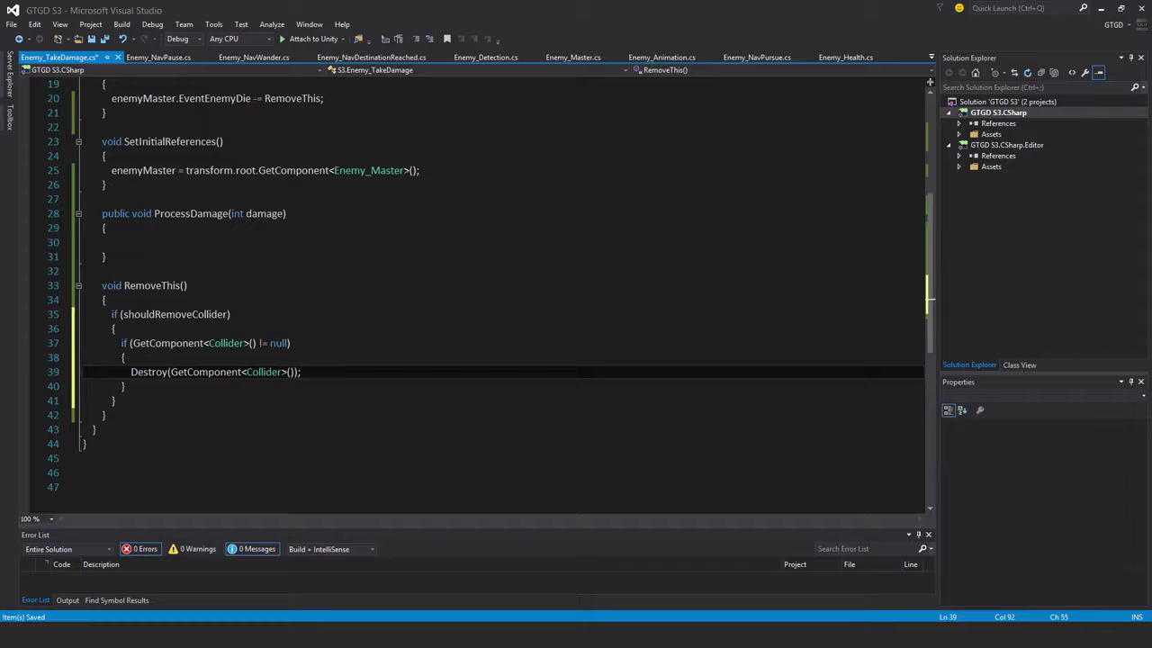
- Duplicate the Collider if-block below itself and change both Collider types to Rigidbody
left_click_drag(126, 386, 119, 342)
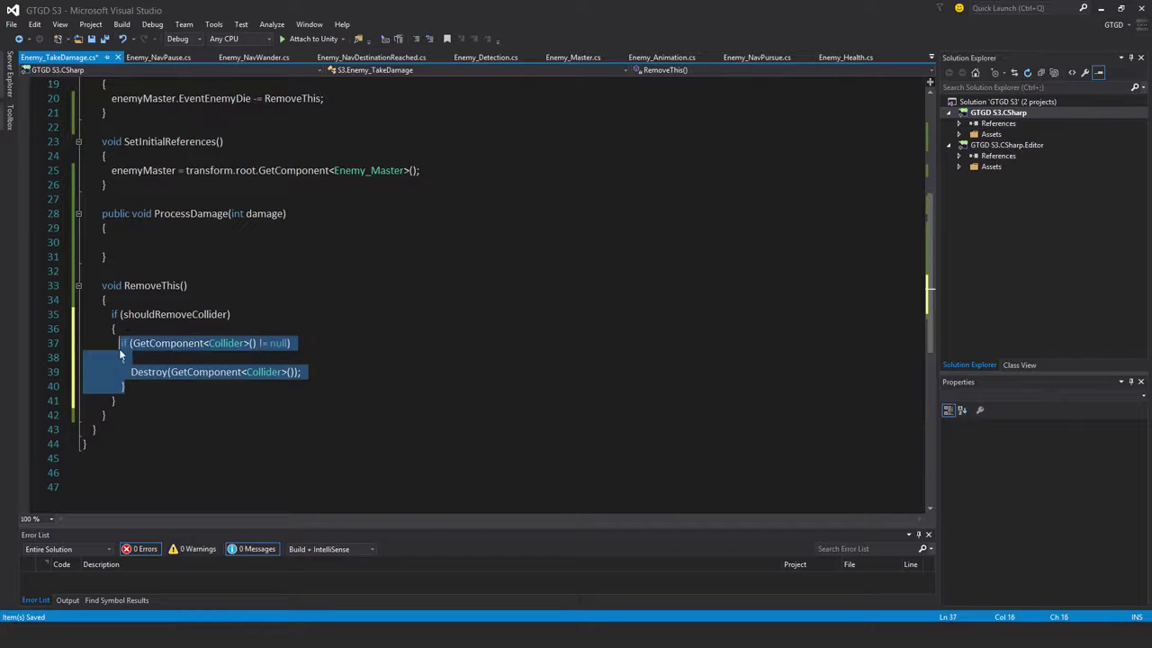
key("ctrl+c")
key("Right")
key("Return")
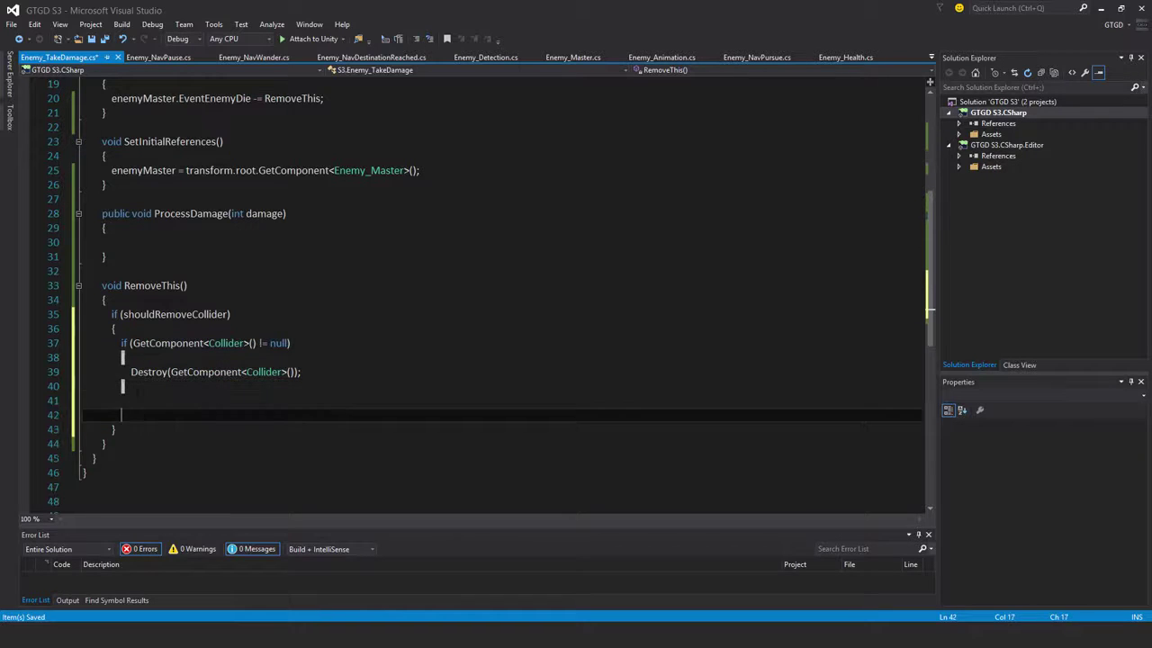
key("Return")
key("ctrl+v")
scroll(122, 429, "down", 1)
double_click(227, 372)
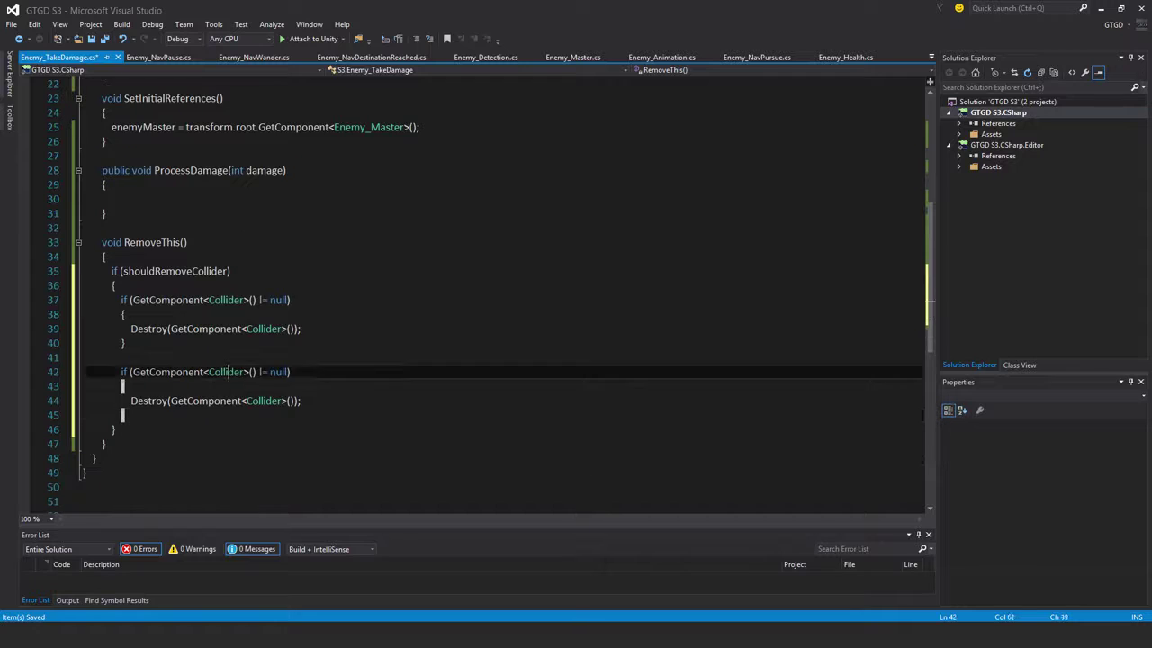
type("r")
key("Tab")
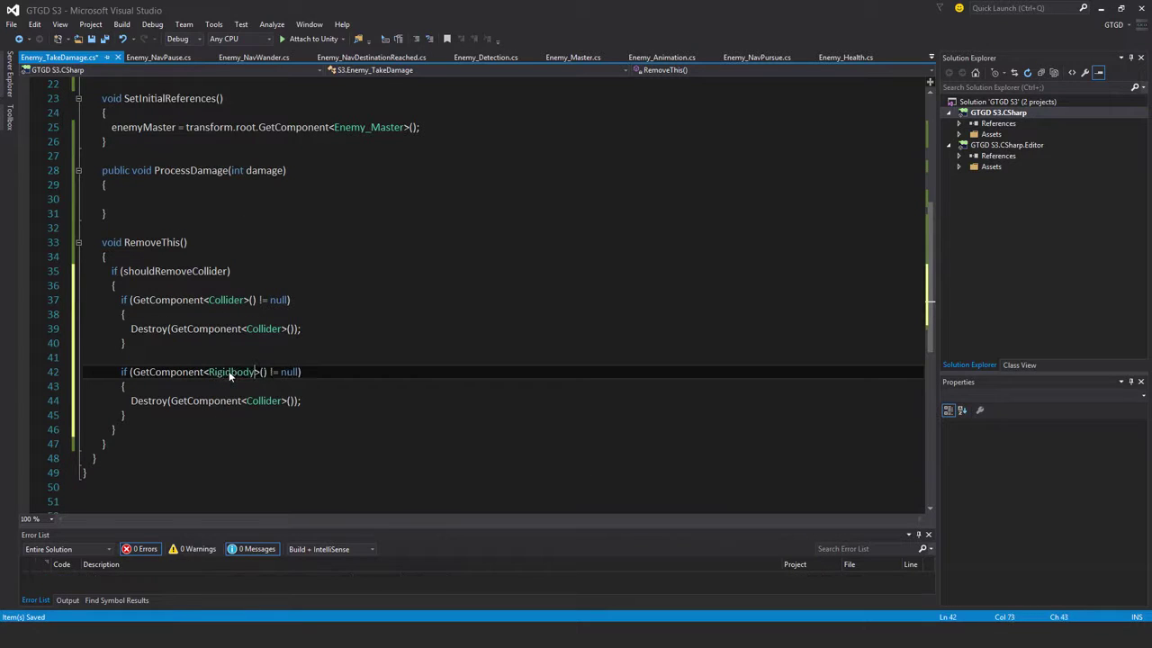
double_click(265, 400)
type("rigi")
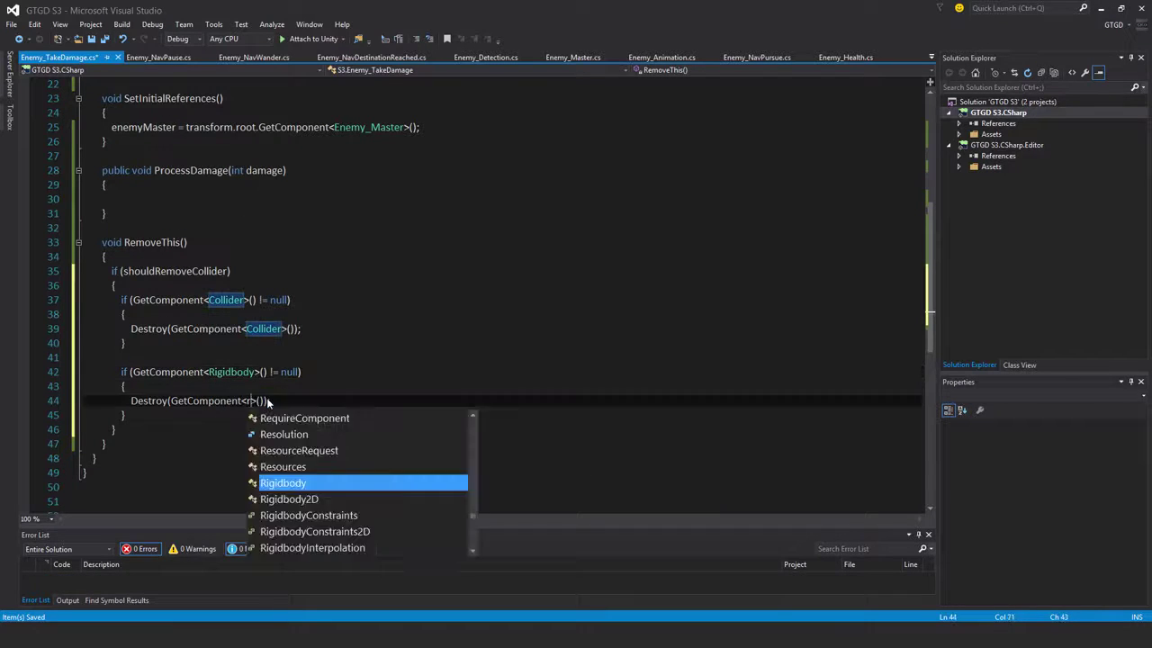
key("Tab")
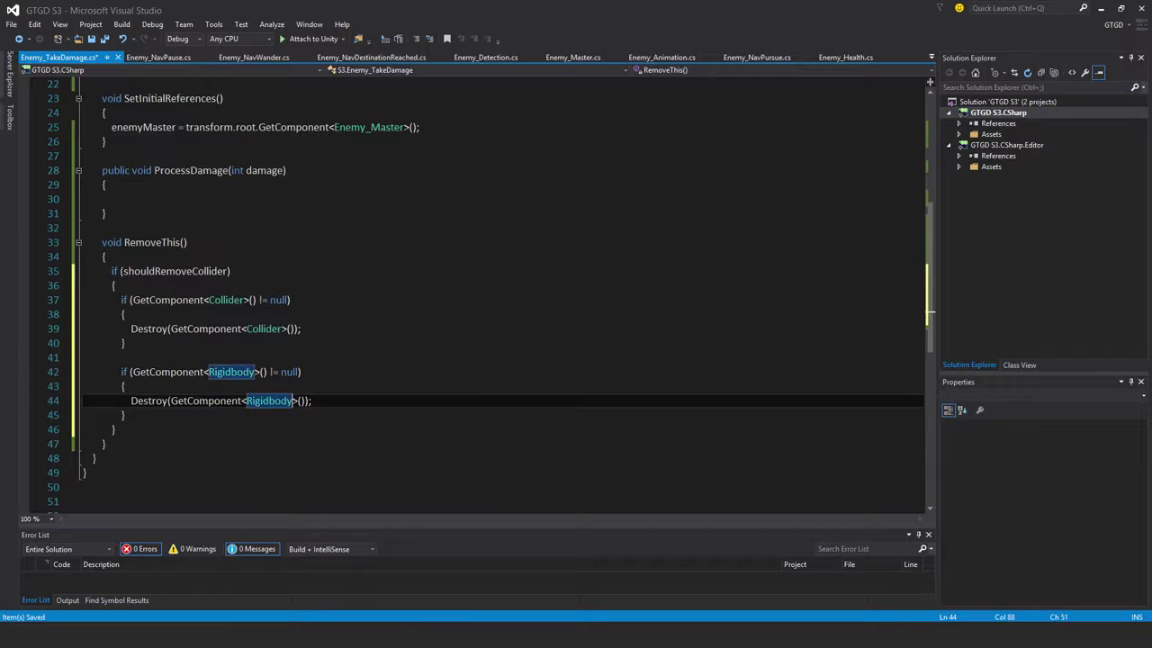
- Close the outer if block and add Destroy(this); as RemoveThis's final statement
left_click(126, 415)
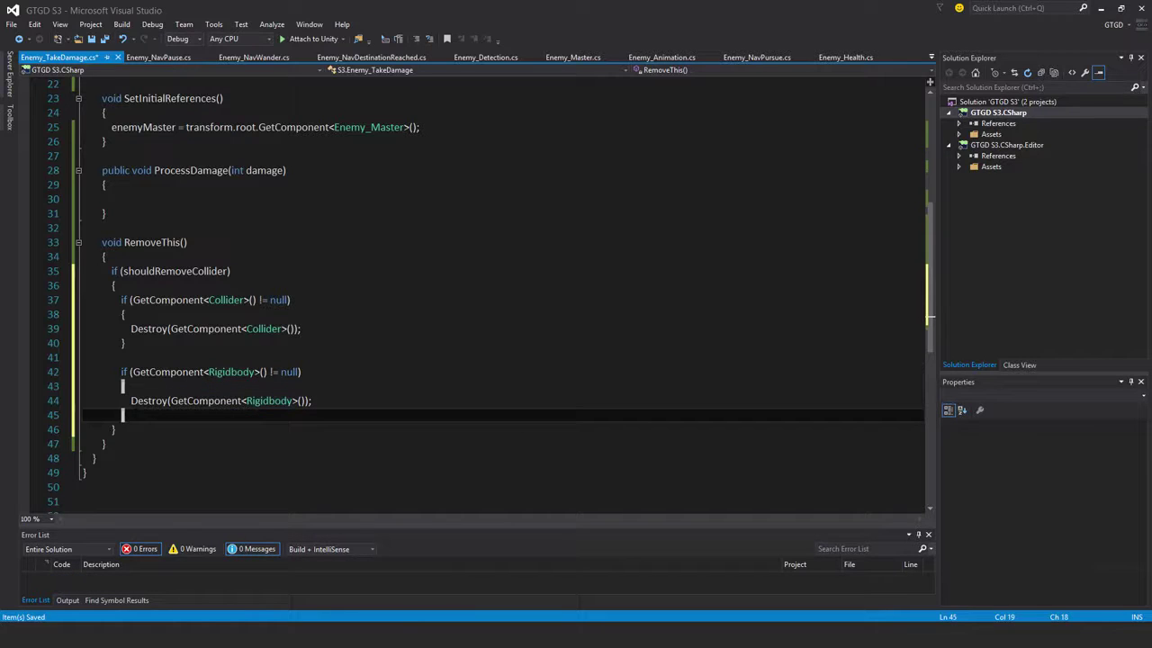
key("Return")
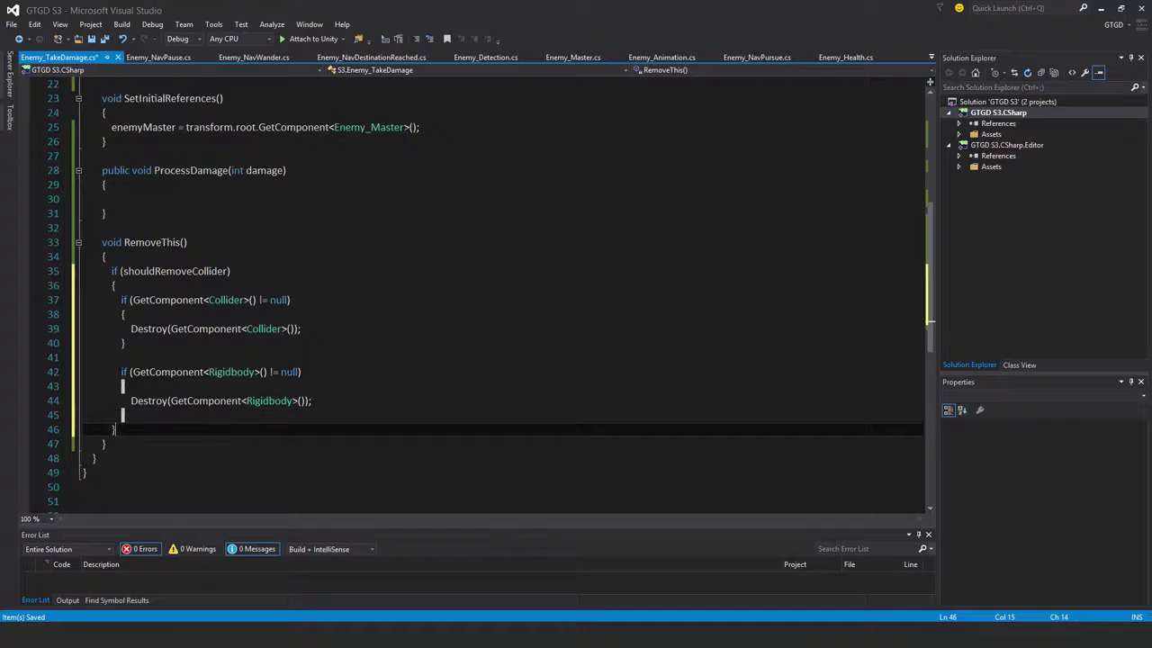
scroll(241, 372, "down", 1)
type("}")
key("Return")
key("Return")
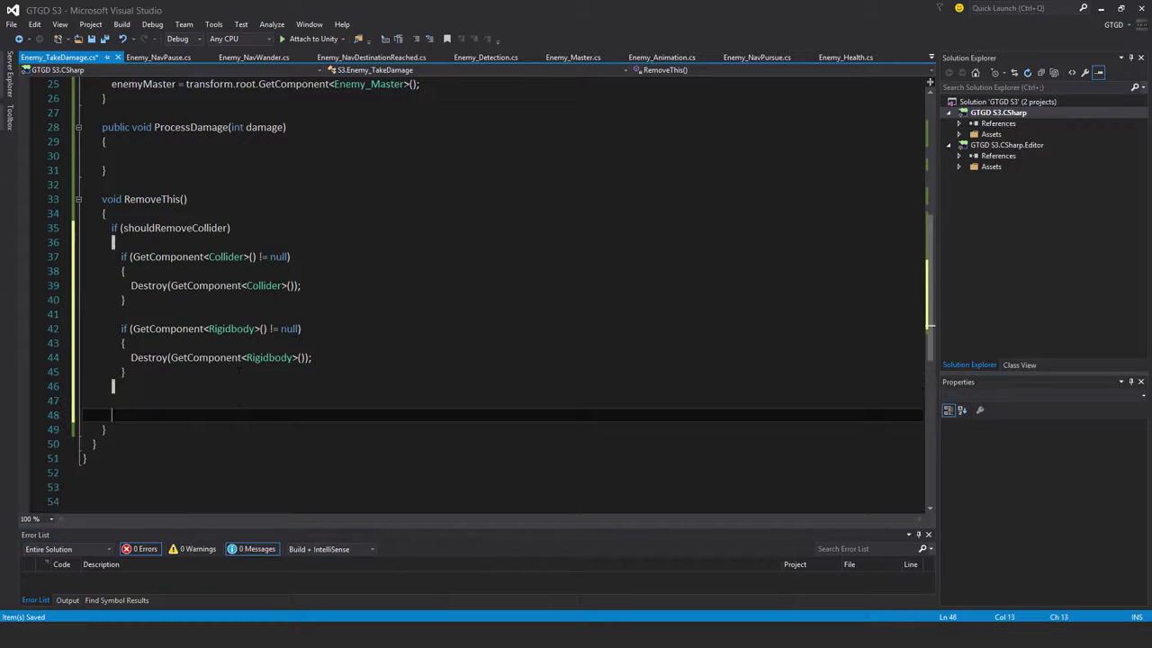
type("dest")
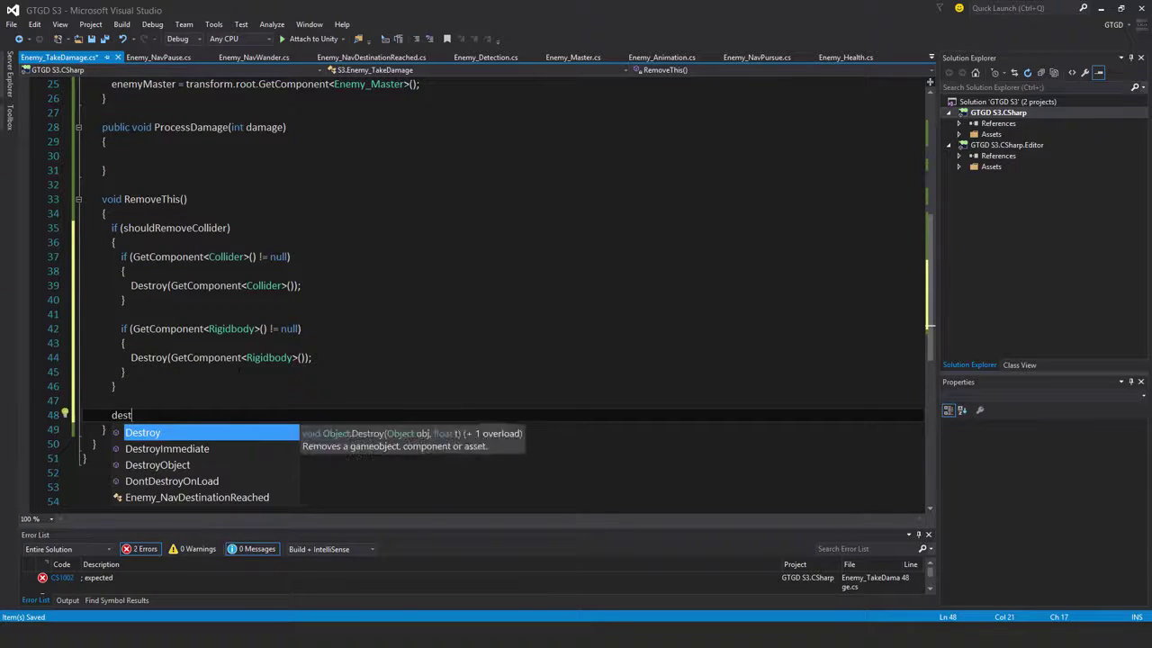
type("(this);")
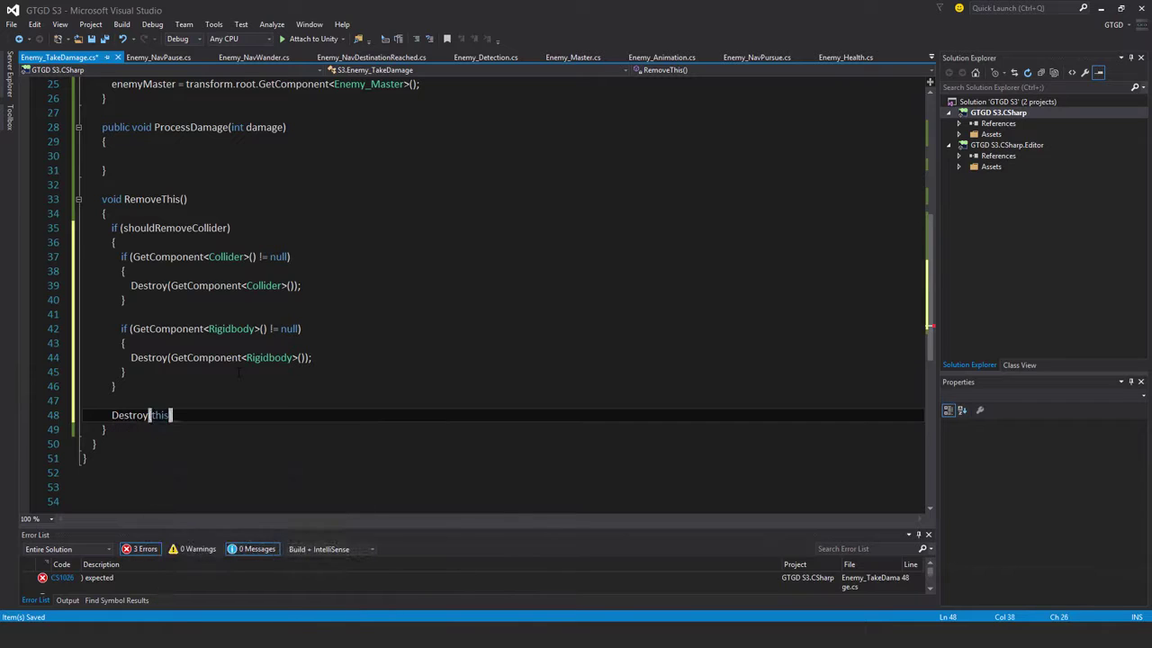
scroll(486, 288, "up", 2)
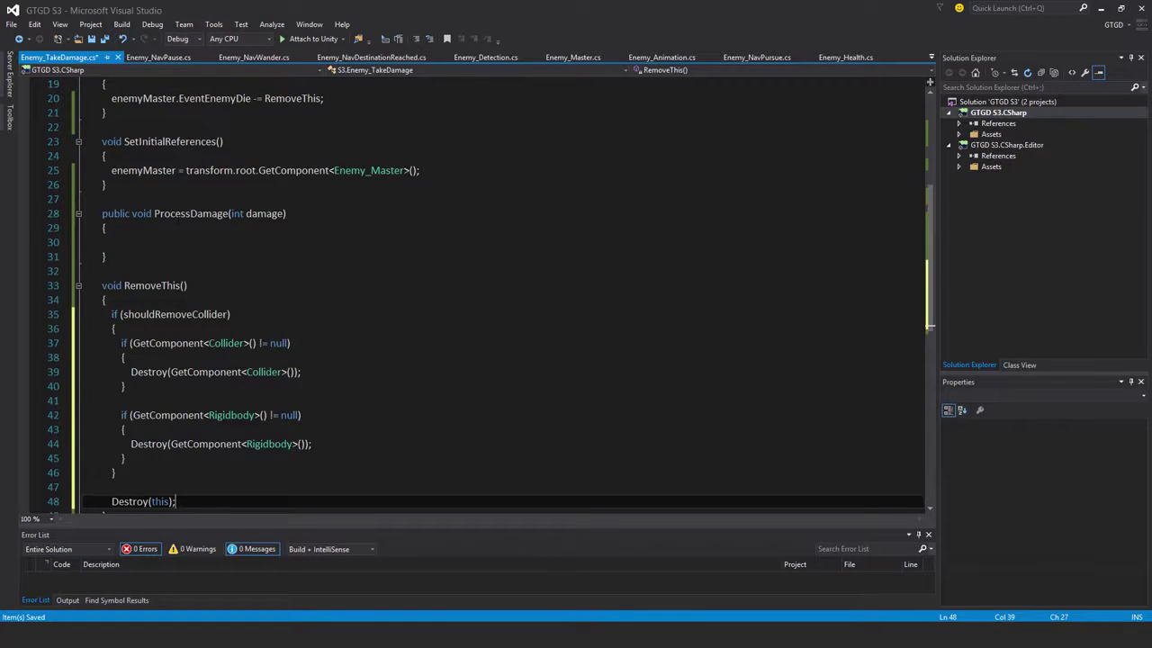
scroll(486, 288, "down", 1)
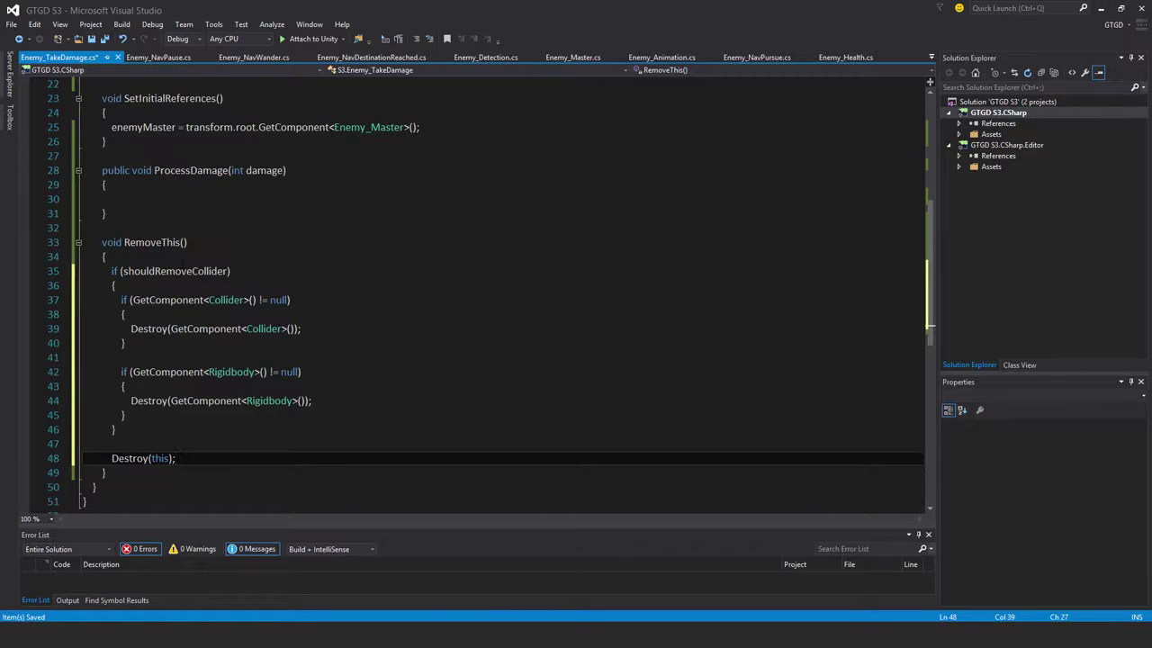
scroll(486, 288, "up", 2)
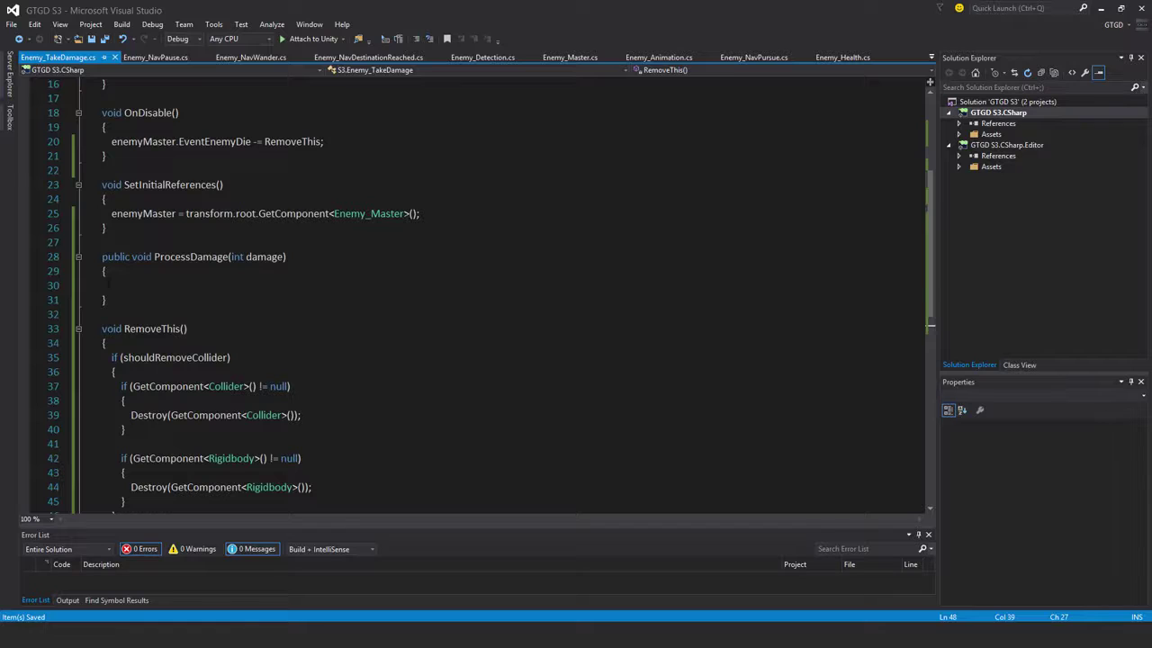
- In ProcessDamage, declare int damageToApply = damage * damageMultiplier;
left_click(109, 285)
type("i")
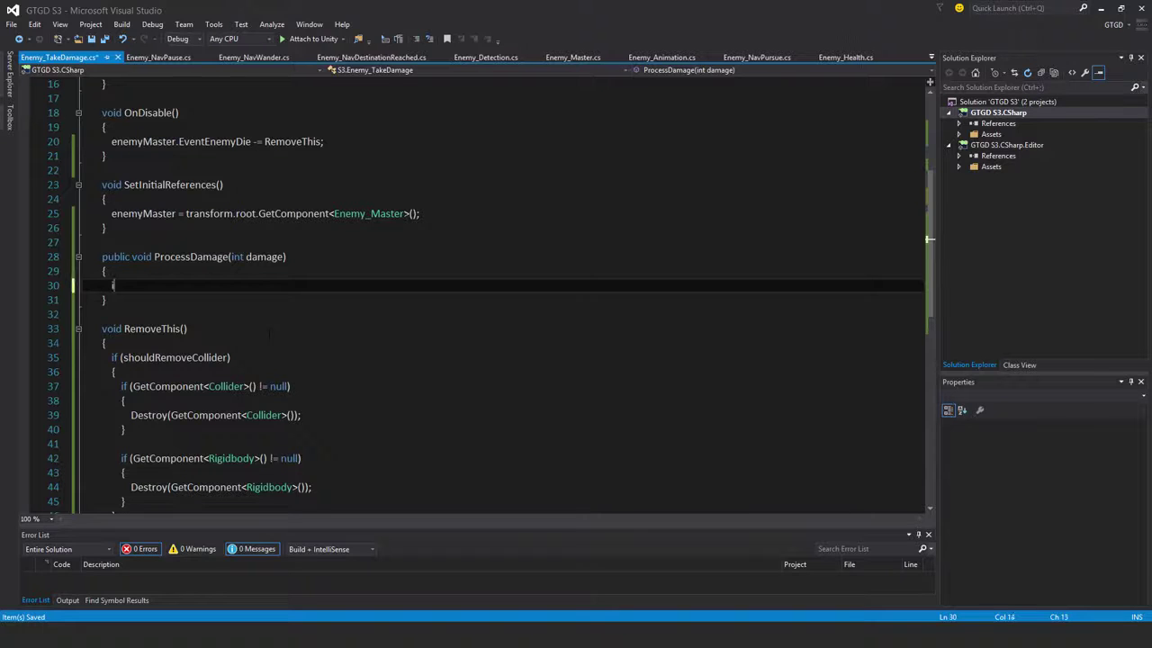
type("nt damage")
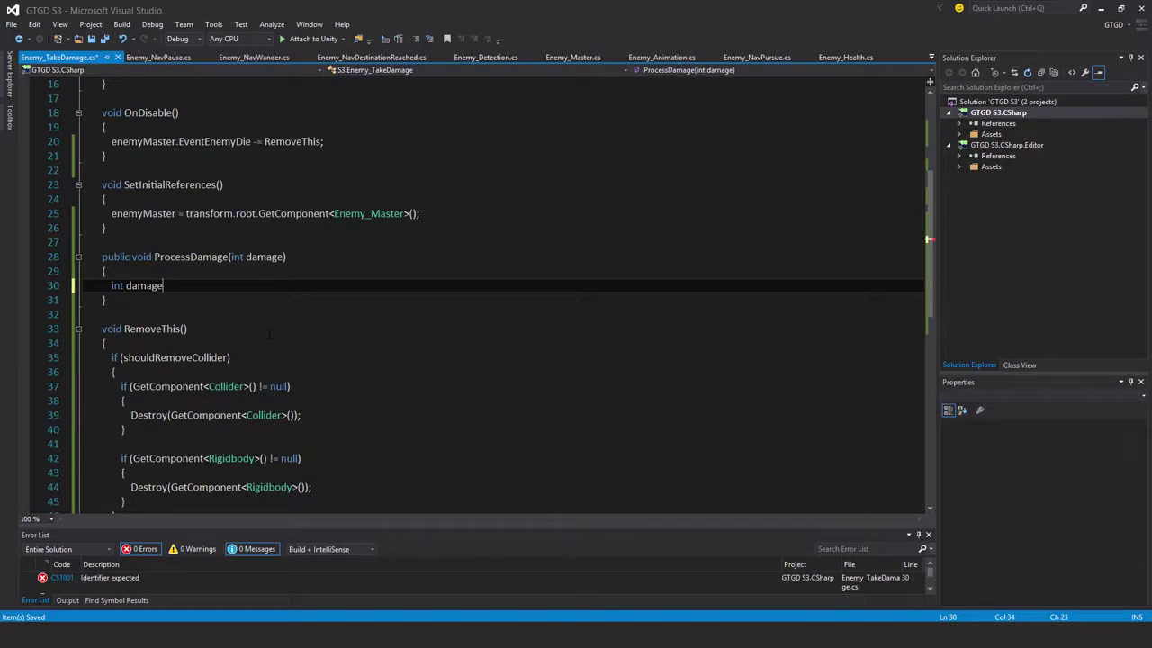
type("ToApply")
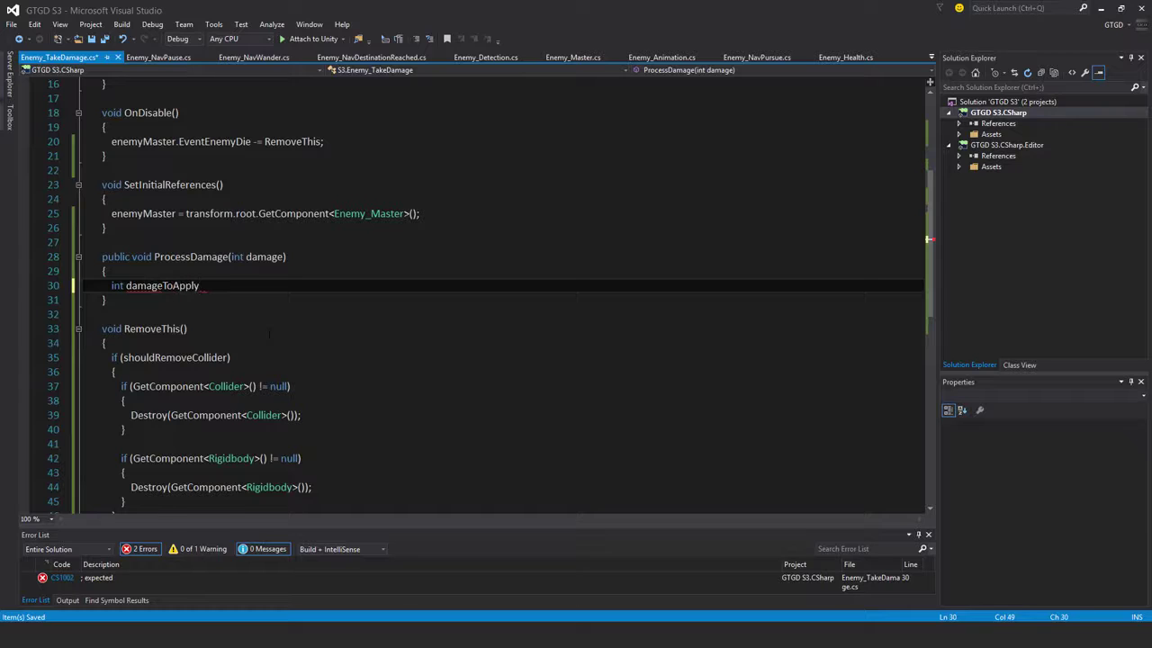
type(" = dama")
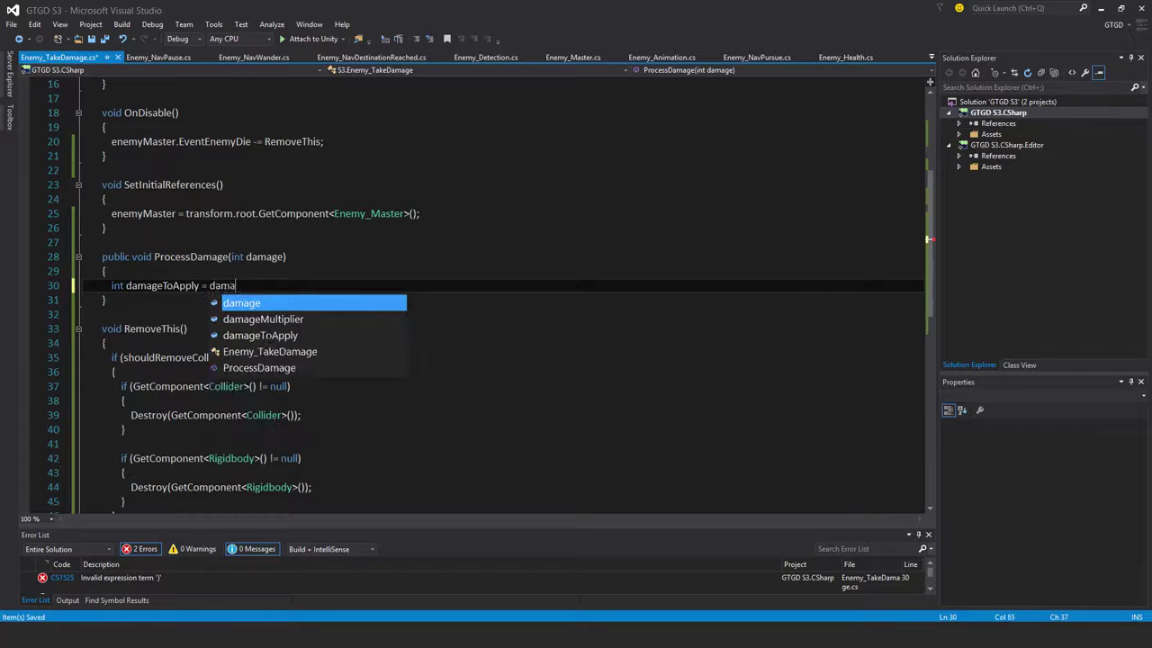
type("ge * dama")
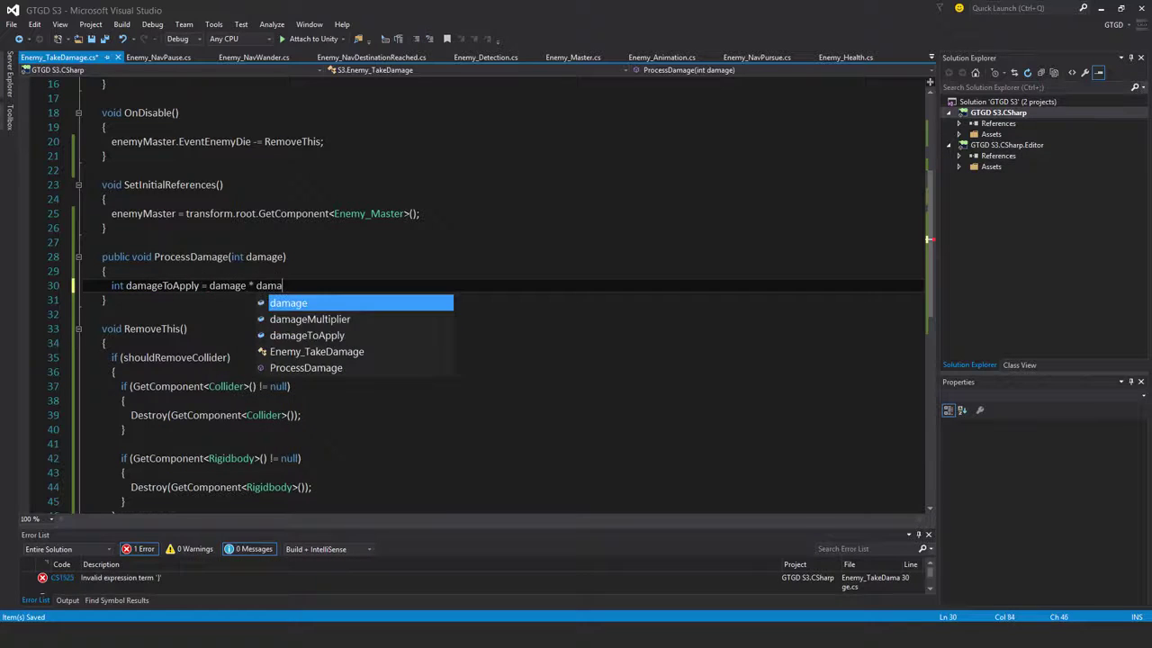
key("Down")
key("Tab")
type(";")
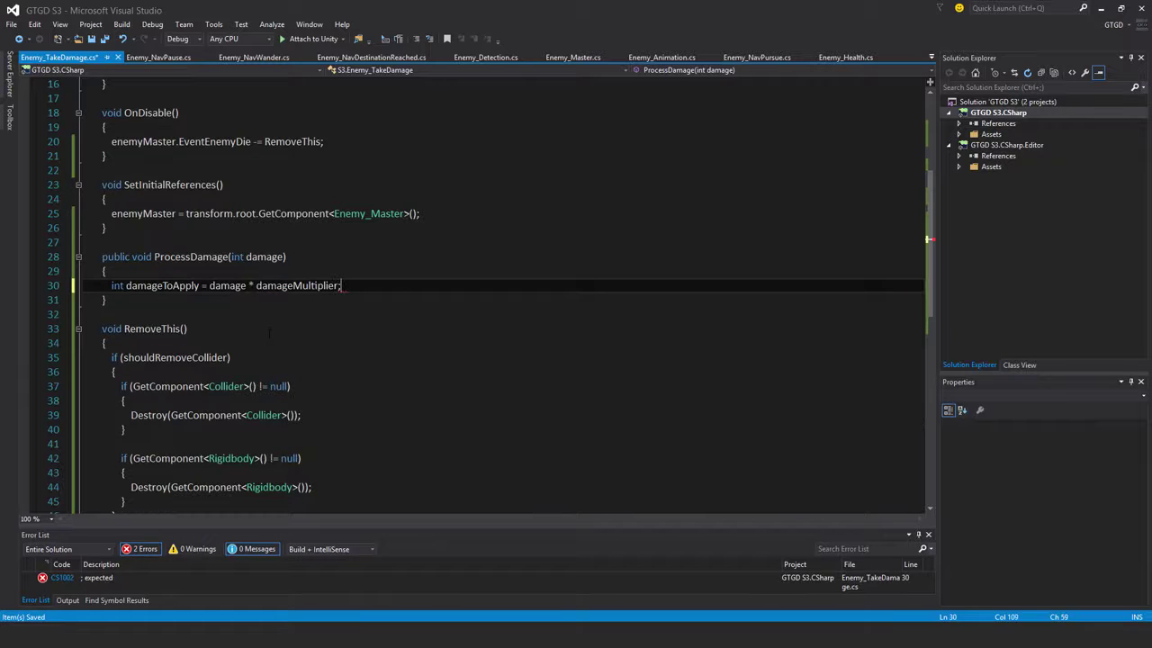
- Add enemyMaster.CallEventEnemyDeductHealth(damageToApply); on the next line and save the script
key("Return")
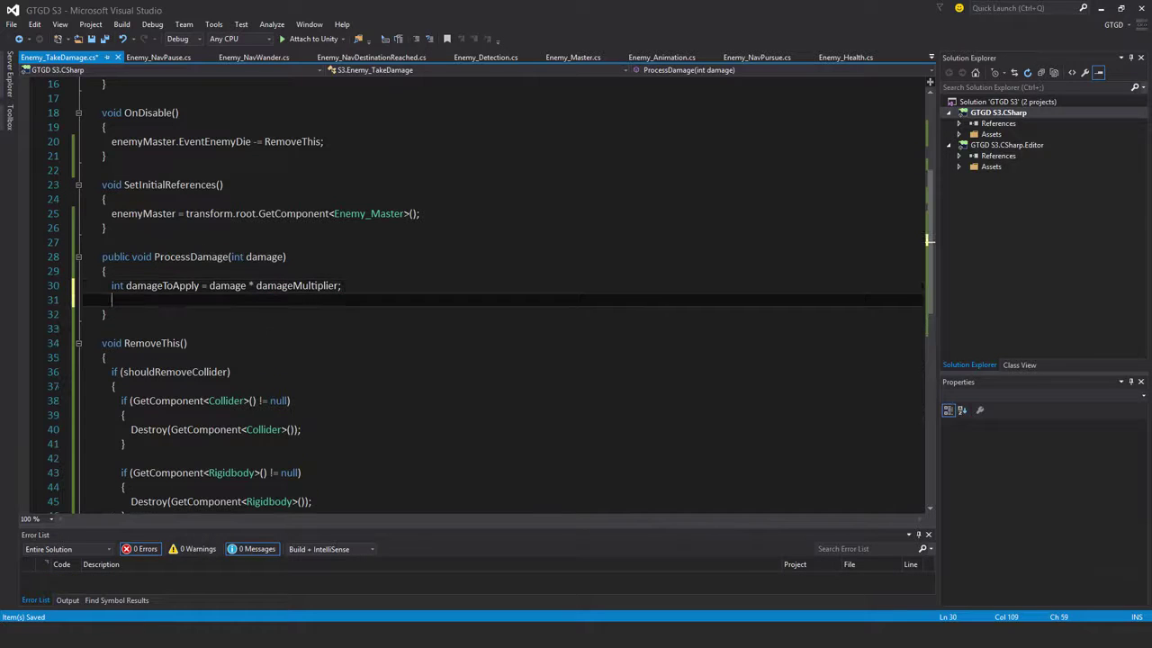
type("enem")
key("Tab")
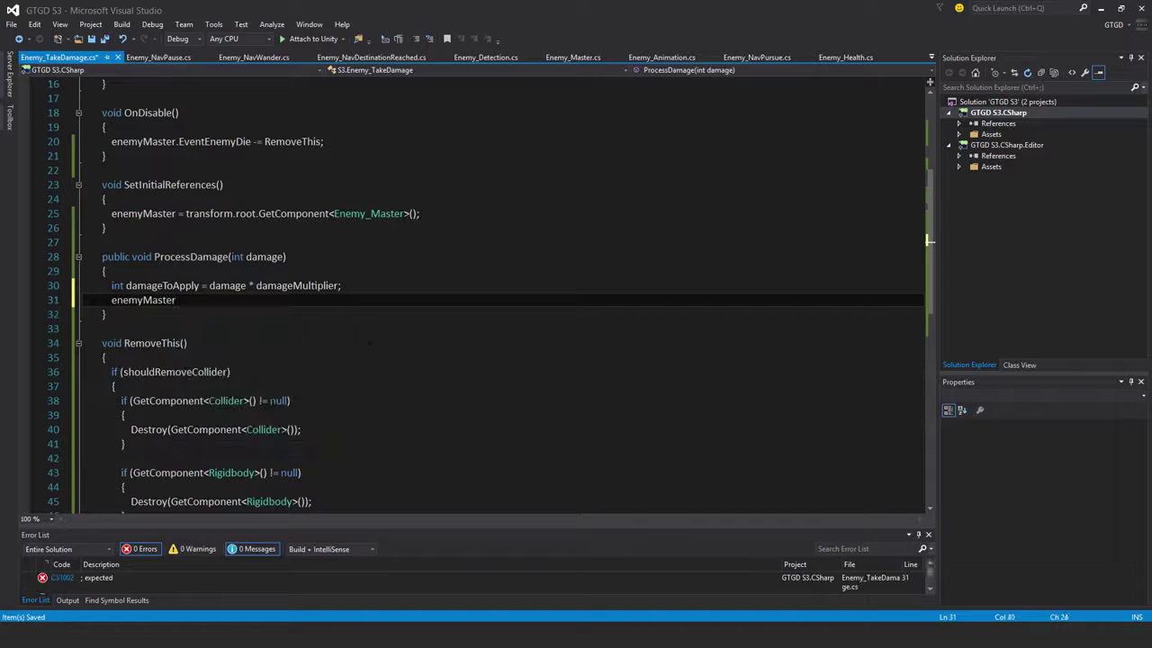
type(".callevente")
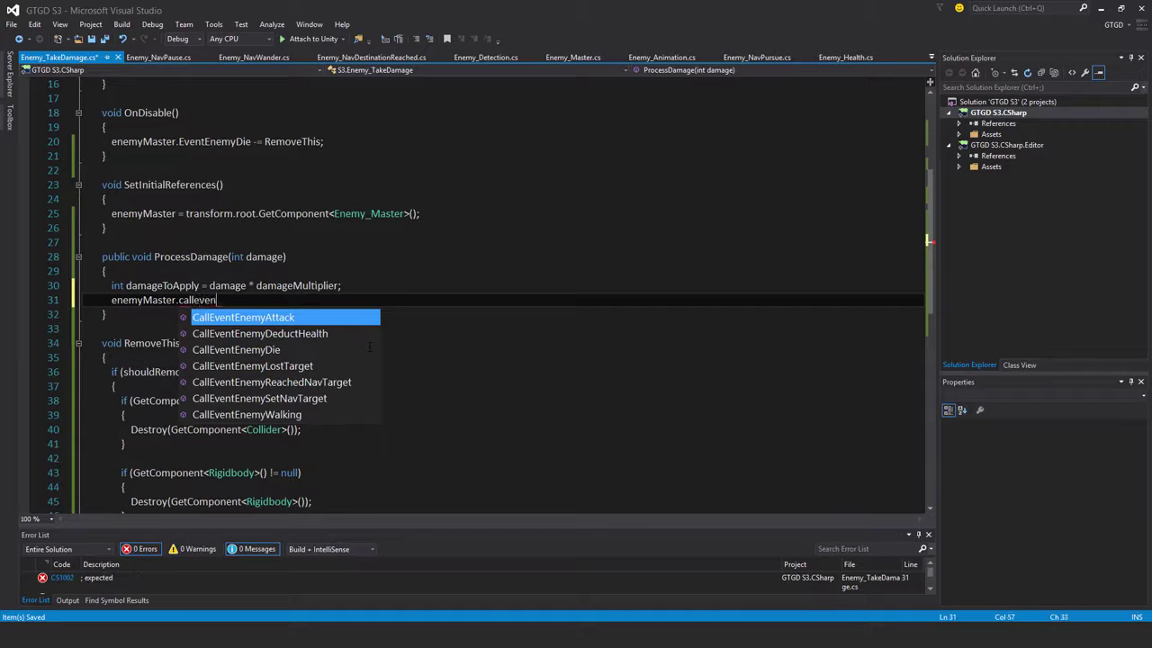
key("Down")
key("Tab")
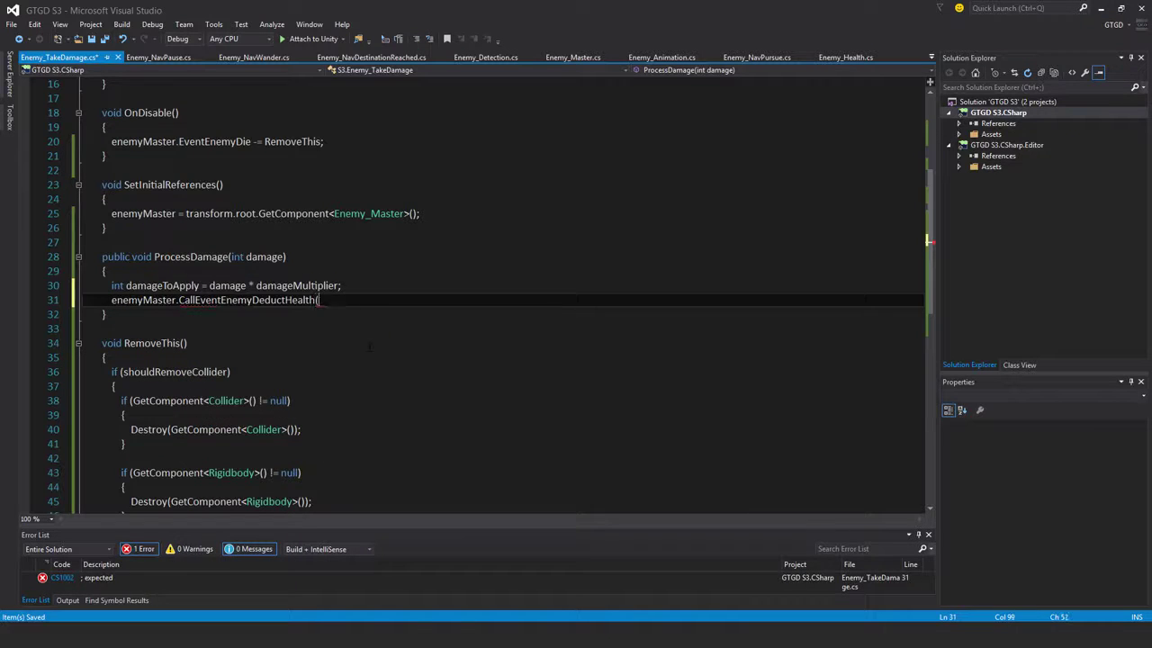
type("(dama")
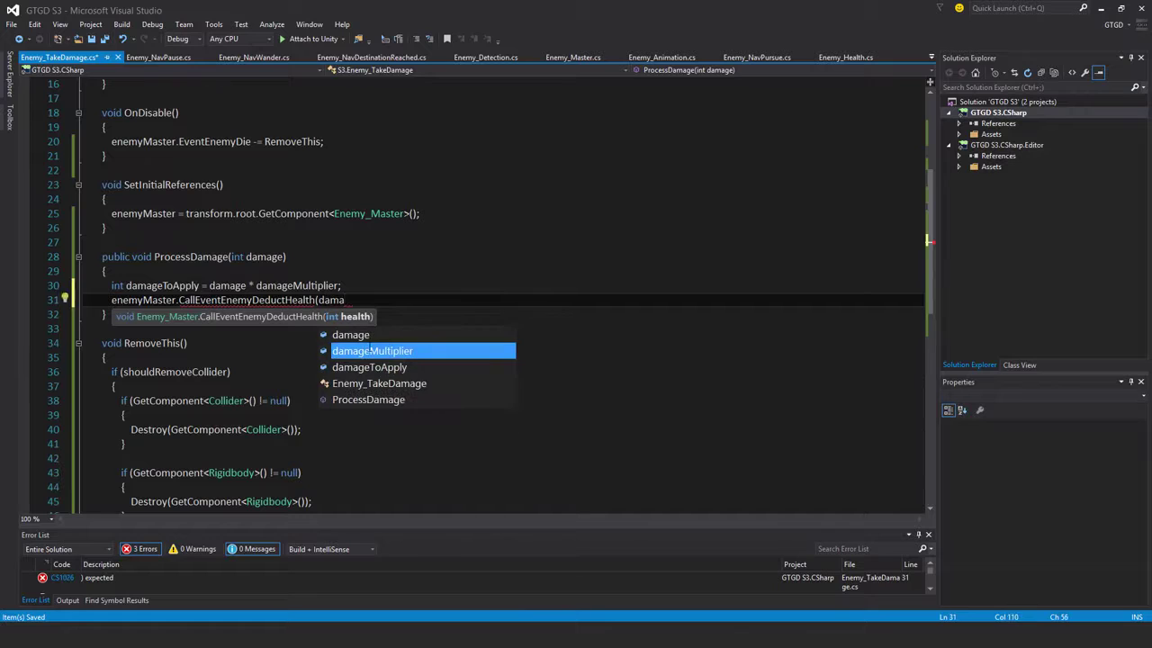
key("Down")
key("Tab")
type(")")
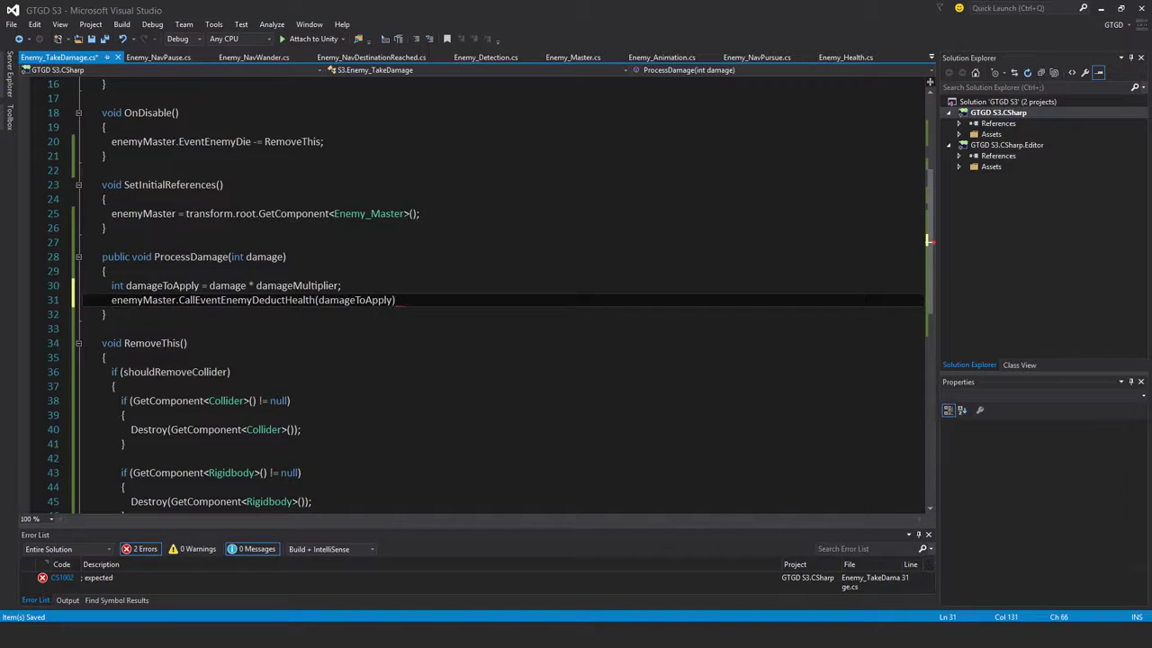
type(";")
key("ctrl+s")
- Look over the finished Enemy_TakeDamage code, then return to the Unity editor
scroll(495, 297, "up", 2)
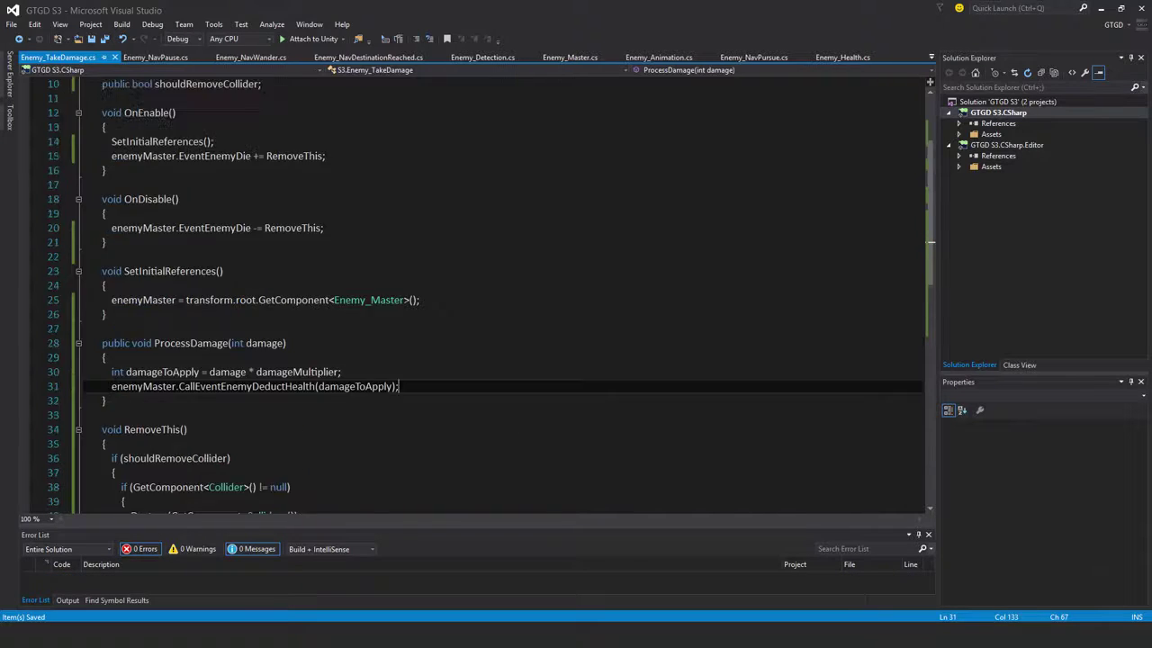
scroll(495, 297, "up", 3)
scroll(495, 297, "down", 2)
scroll(269, 335, "down", 4)
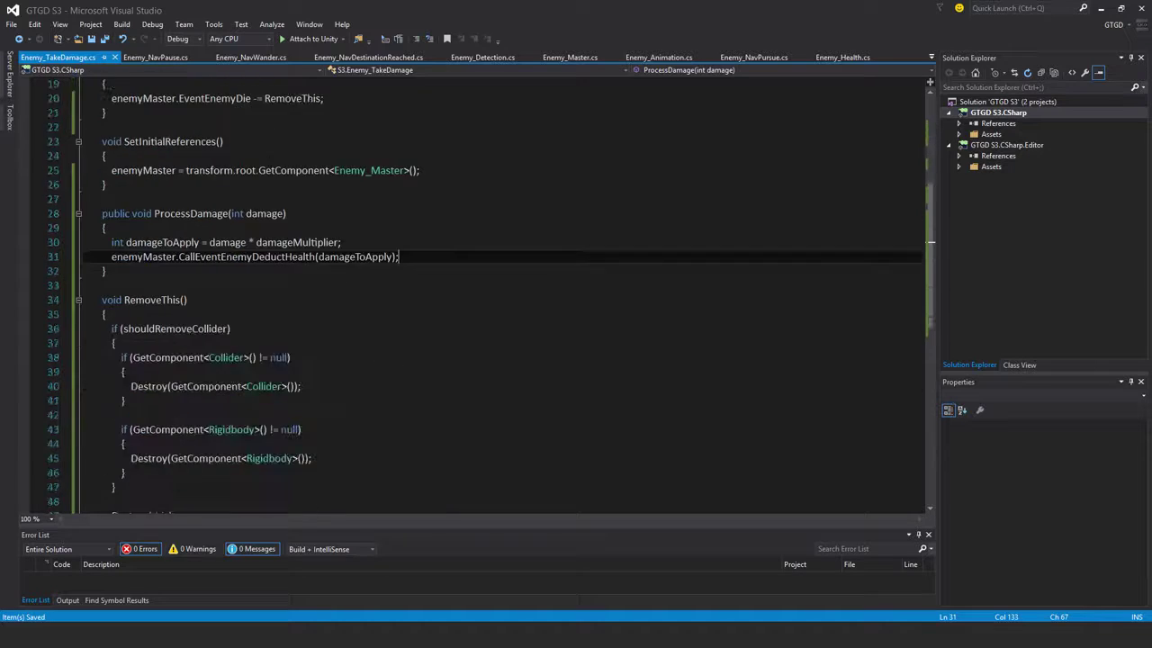
scroll(270, 334, "down", 3)
scroll(269, 335, "up", 3)
scroll(269, 334, "up", 2)
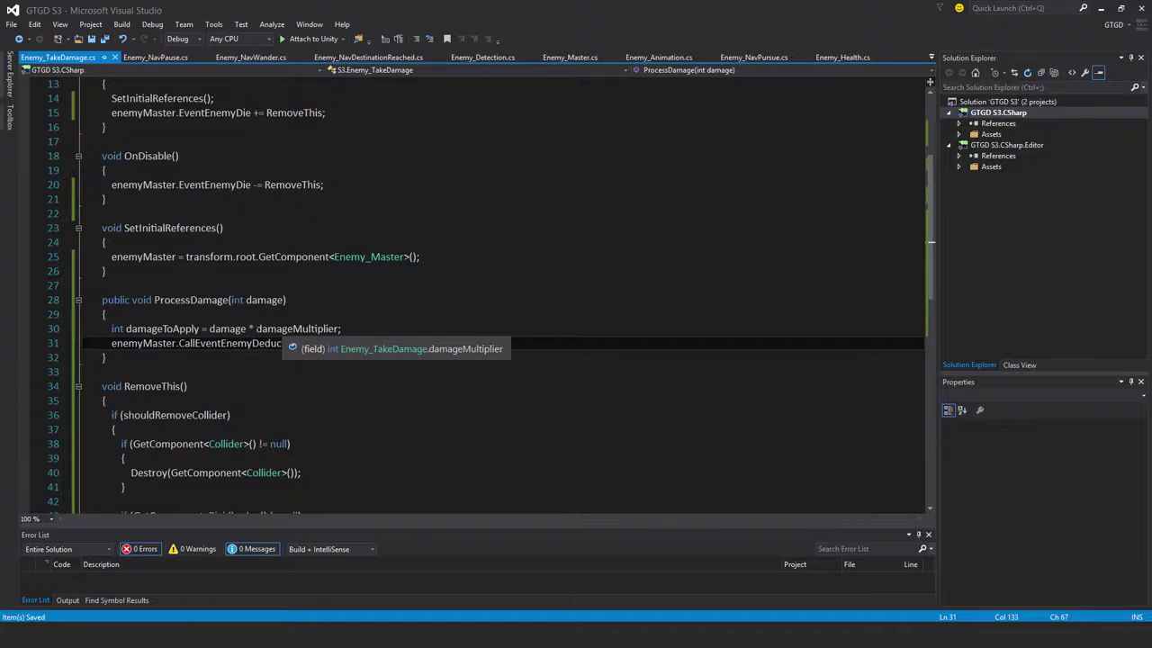
scroll(314, 314, "up", 1)
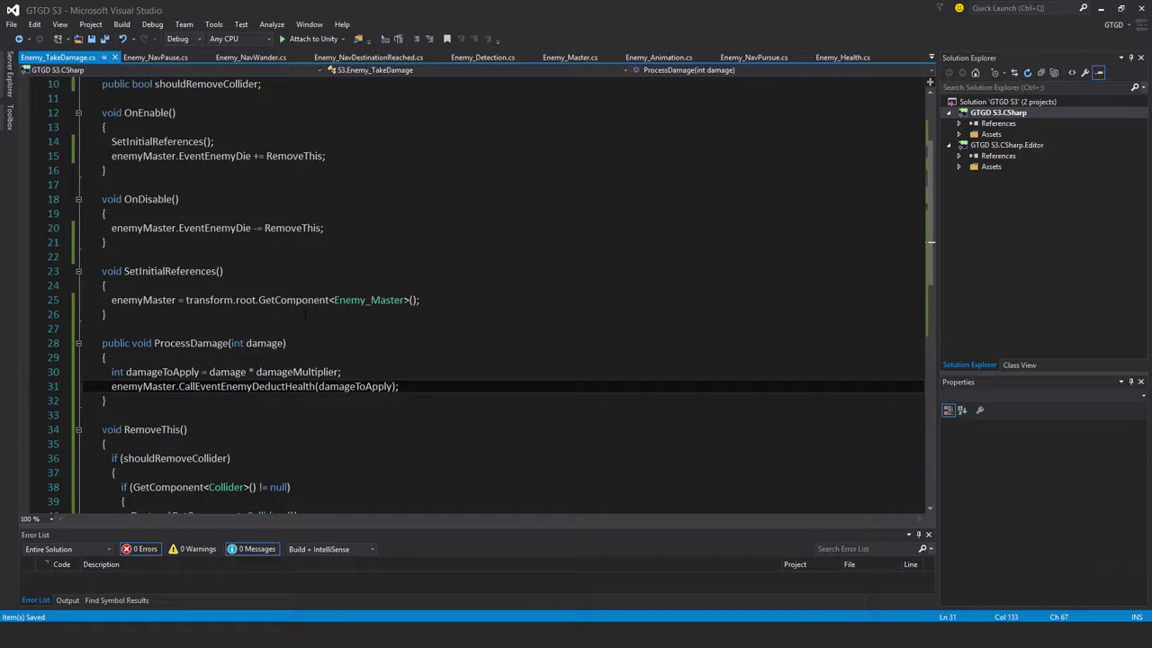
scroll(305, 316, "up", 3)
scroll(355, 325, "down", 2)
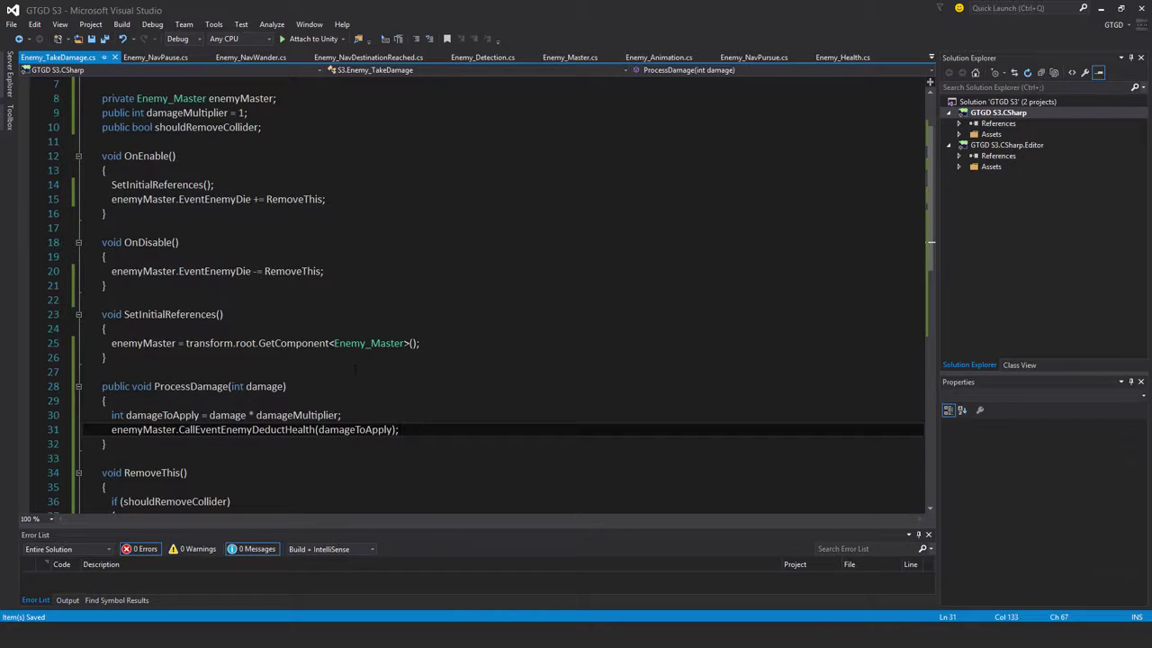
key("alt+Tab")
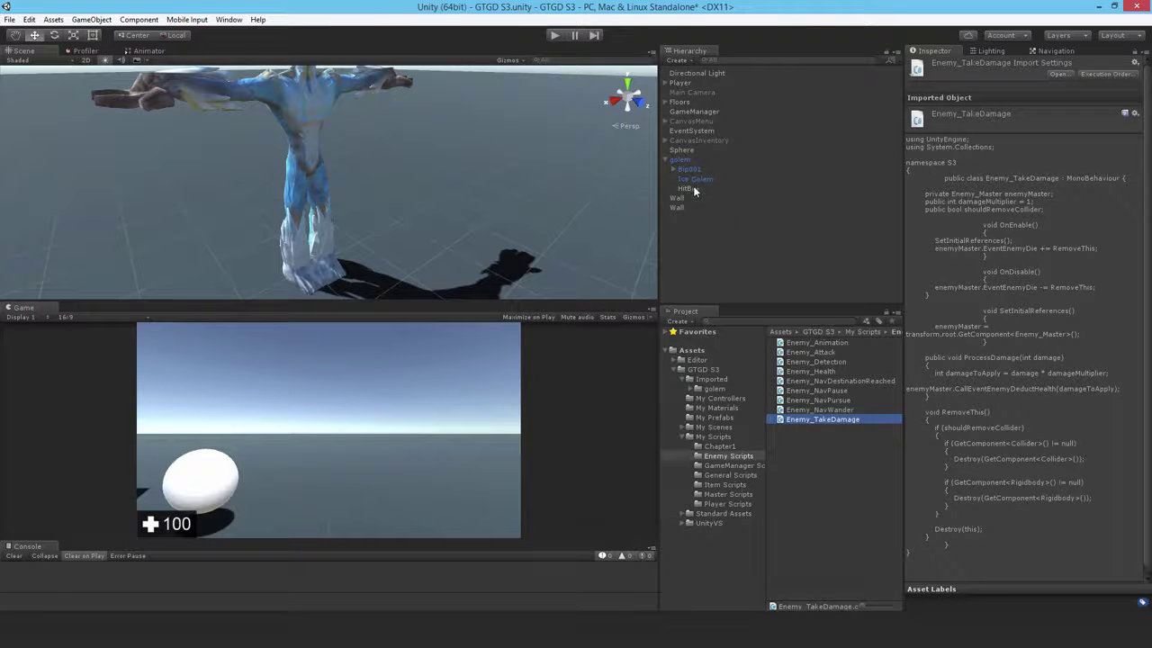
- Add Enemy_TakeDamage to the golem's HitBox with Should Remove Collider enabled
left_click(693, 187)
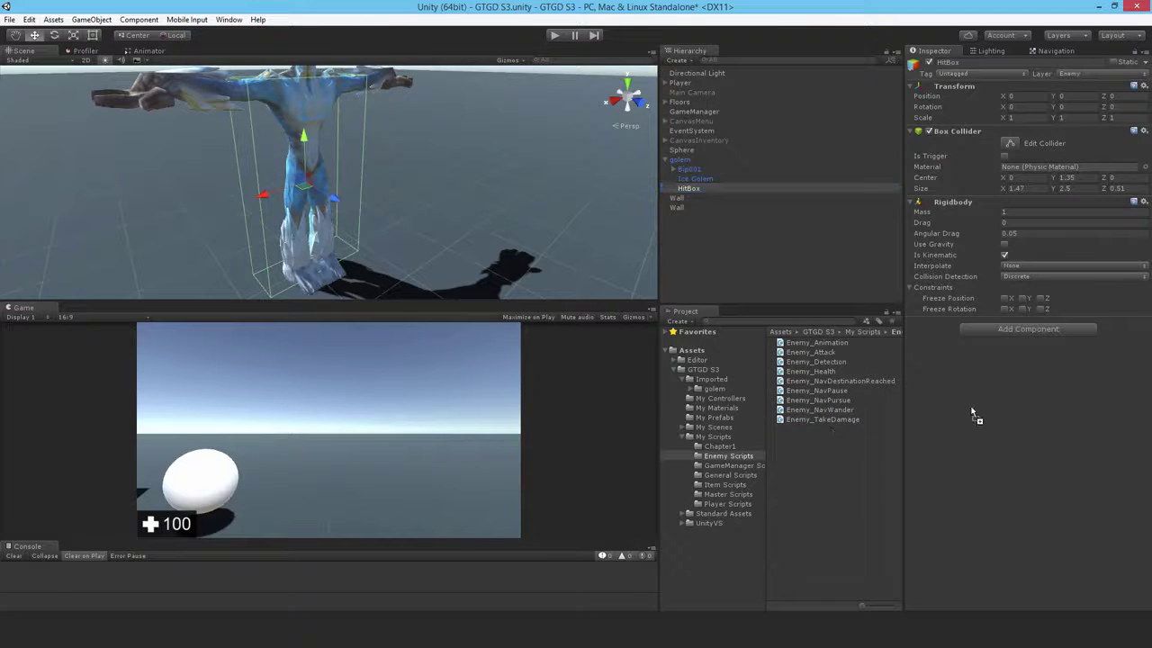
left_click_drag(823, 419, 975, 409)
left_click(1004, 353)
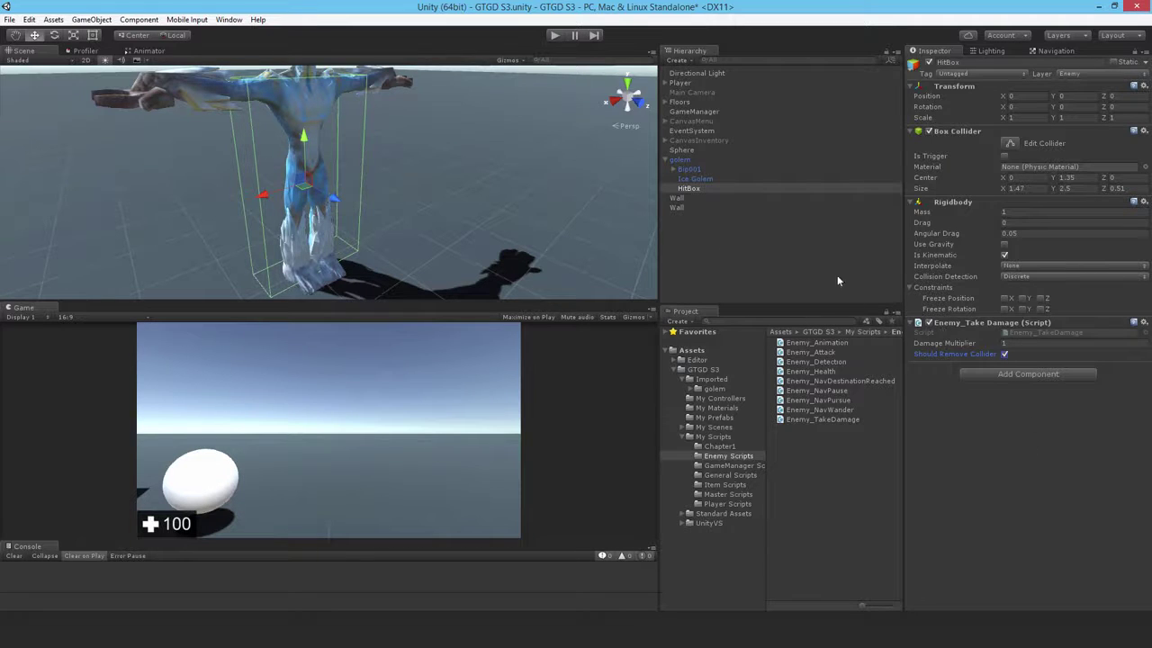
- Attach Enemy_TakeDamage to the Bip001 Head bone with Damage Multiplier 5
left_click(672, 169, "alt")
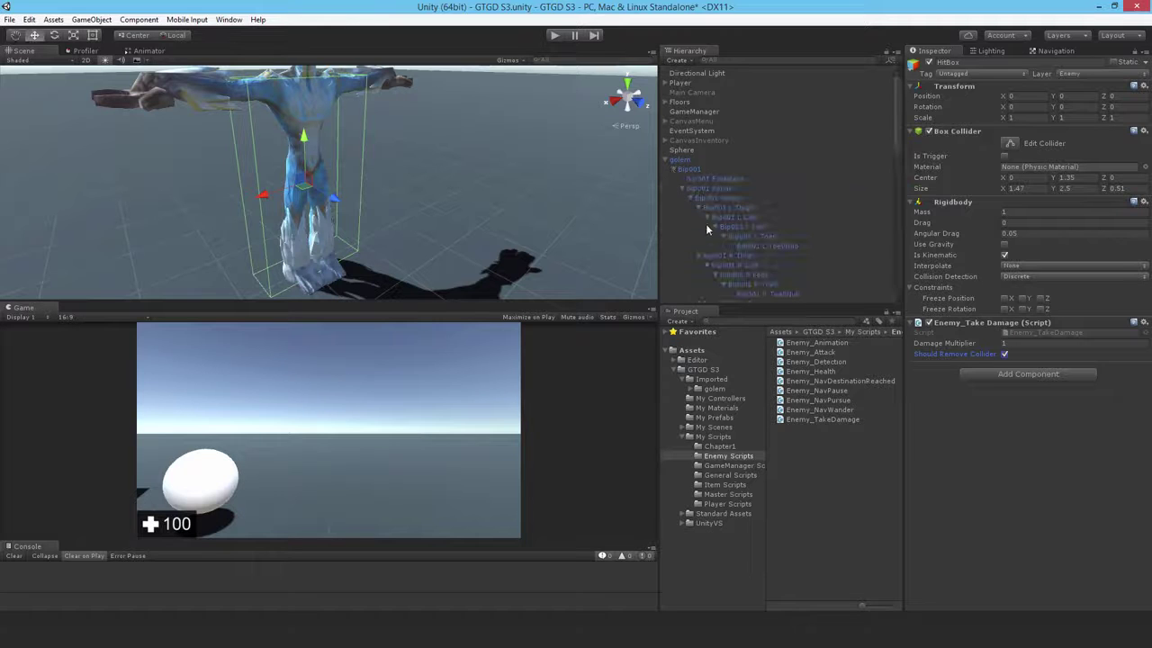
scroll(705, 223, "down", 2)
scroll(715, 224, "down", 2)
left_click(763, 235)
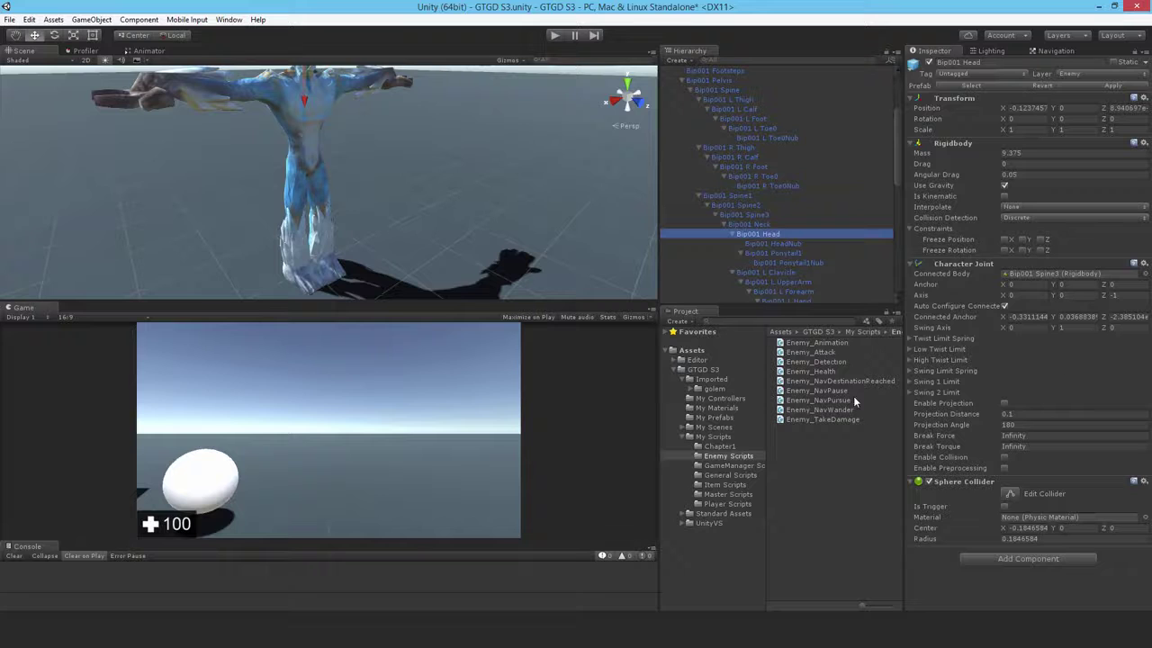
left_click_drag(841, 425, 986, 596)
left_click(1011, 569)
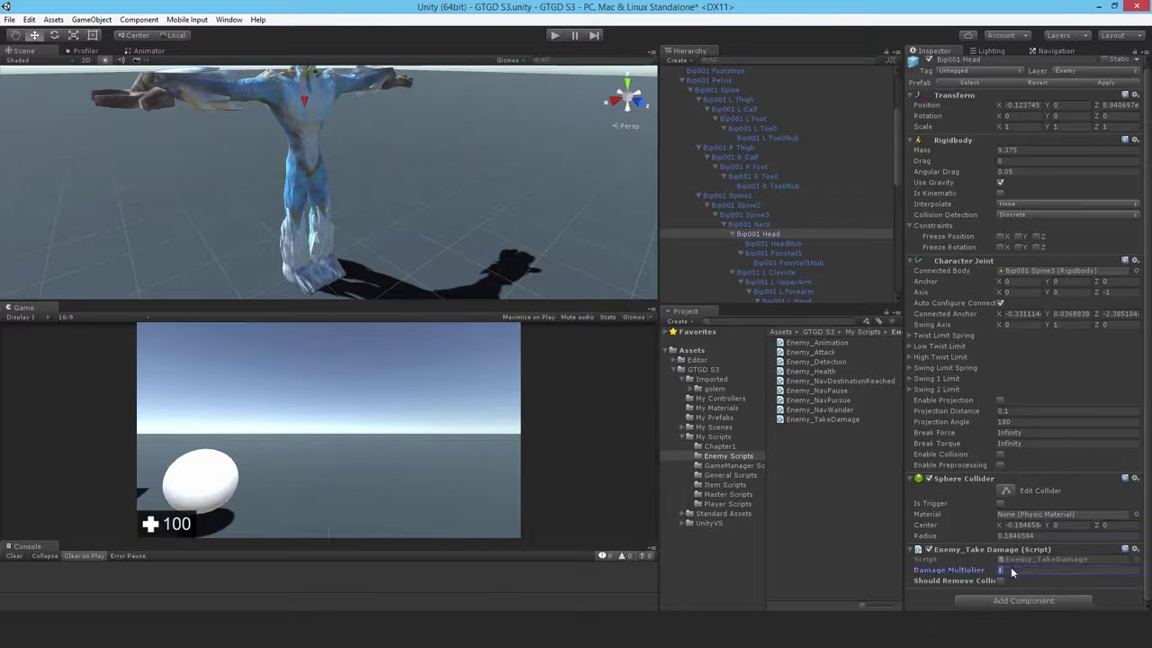
type("5")
scroll(770, 171, "up", 3)
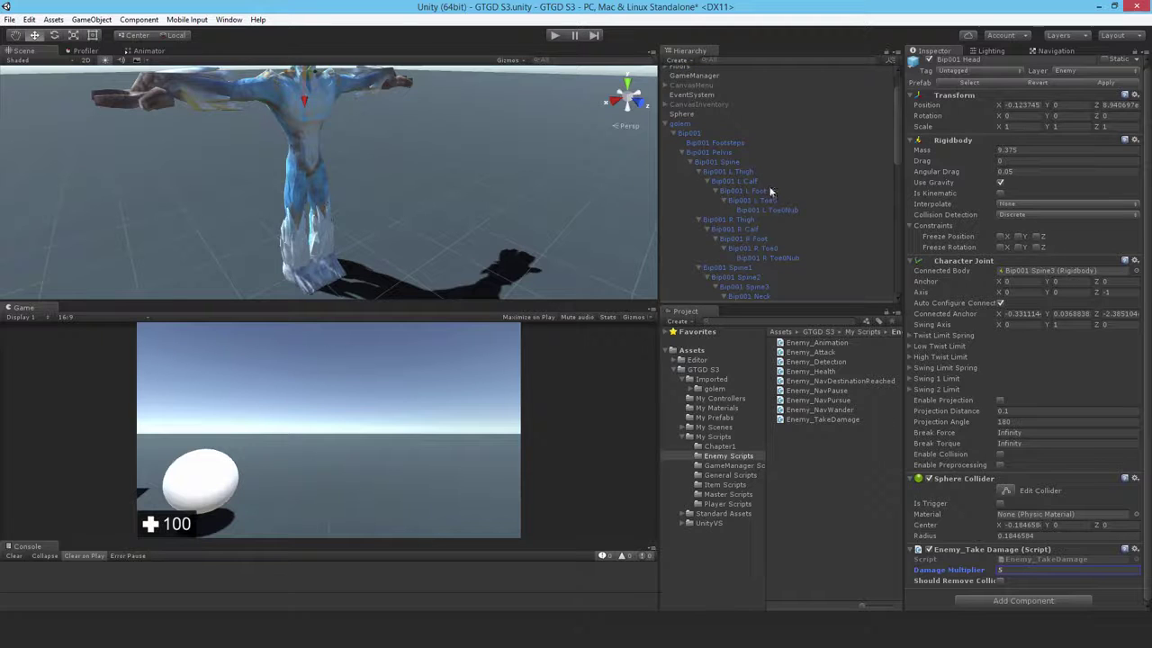
left_click(665, 127)
- Apply the golem's changes to its prefab and save the scene
left_click(681, 159)
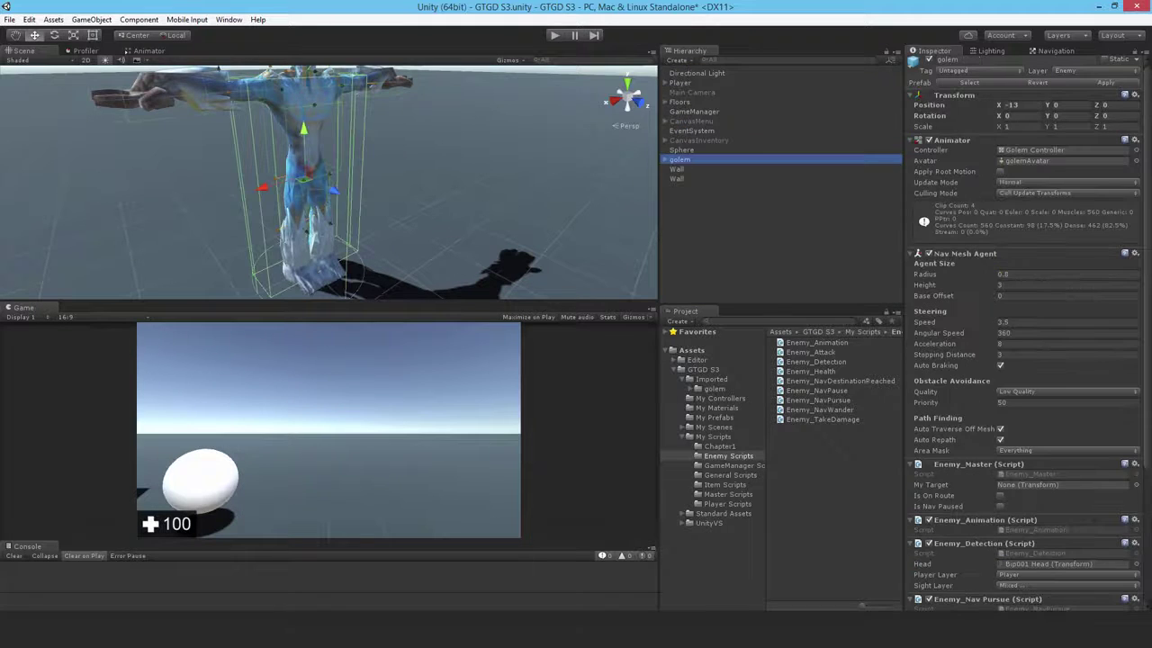
left_click(1100, 83)
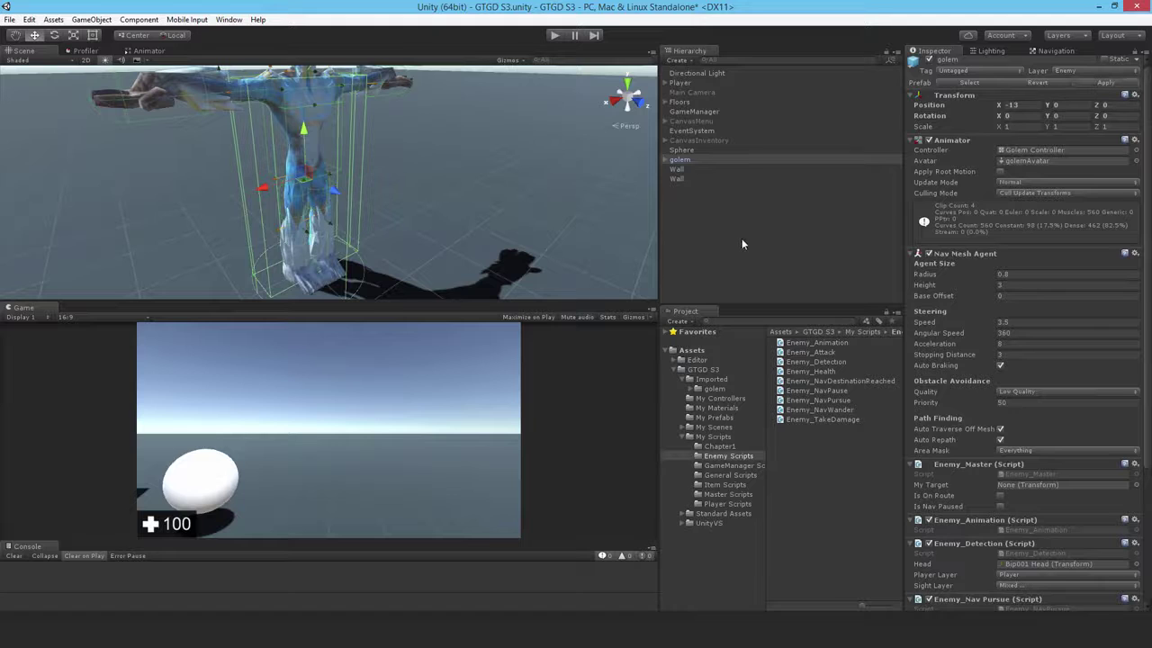
key("ctrl+s")
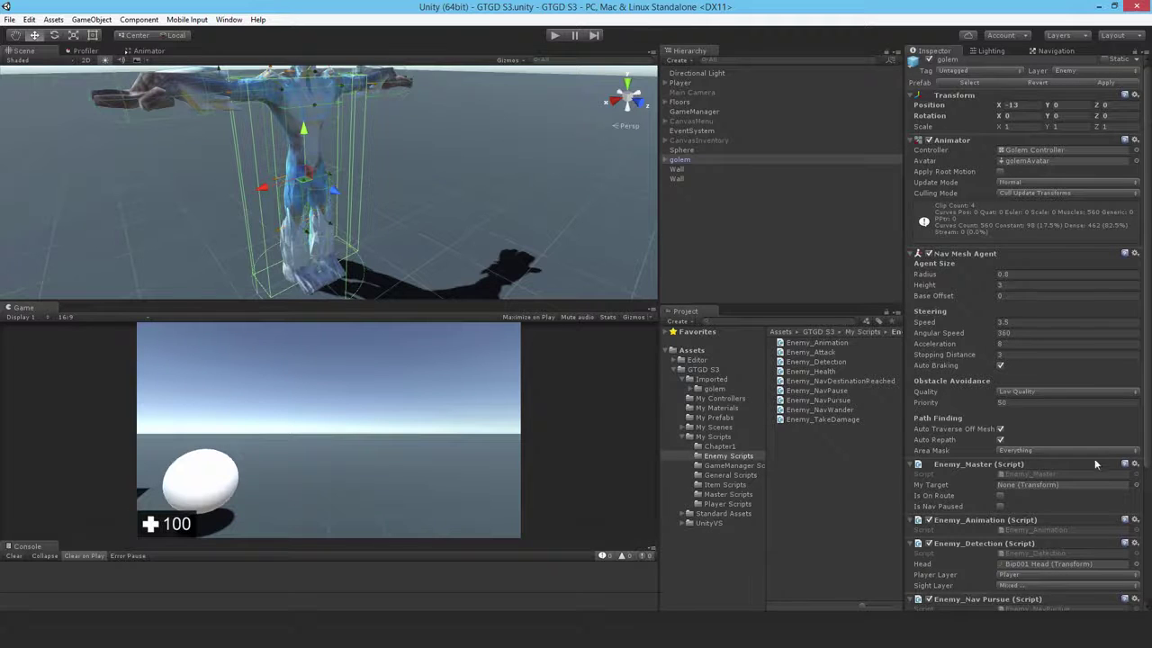
scroll(1095, 461, "down", 5)
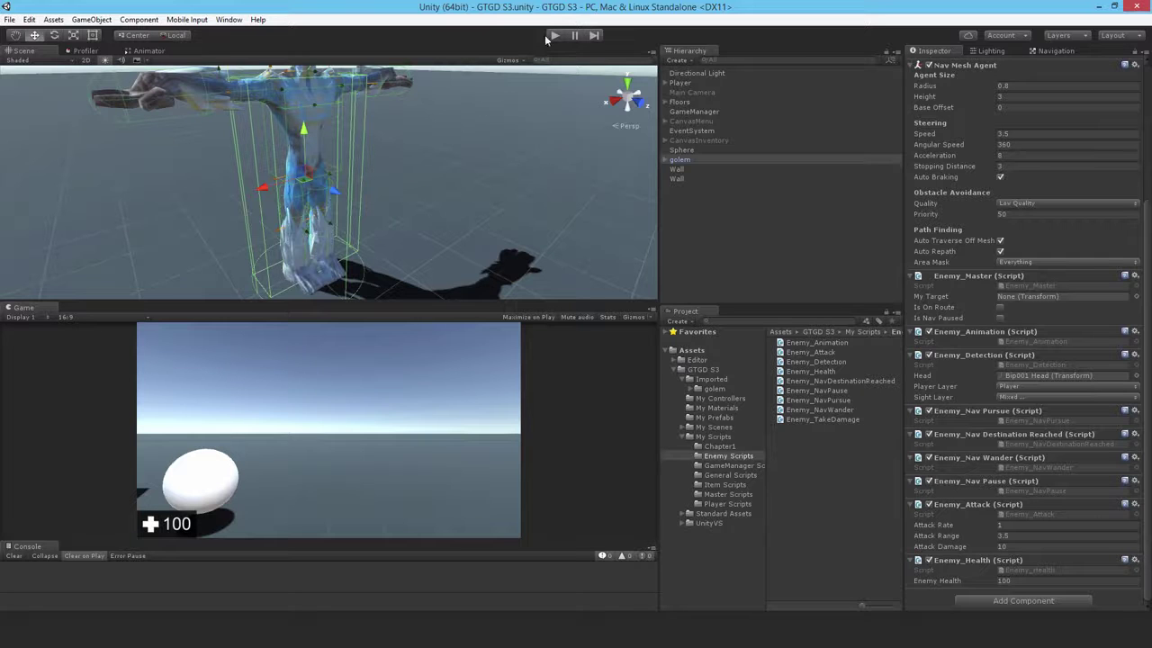
scroll(511, 165, "down", 3)
scroll(504, 153, "down", 3)
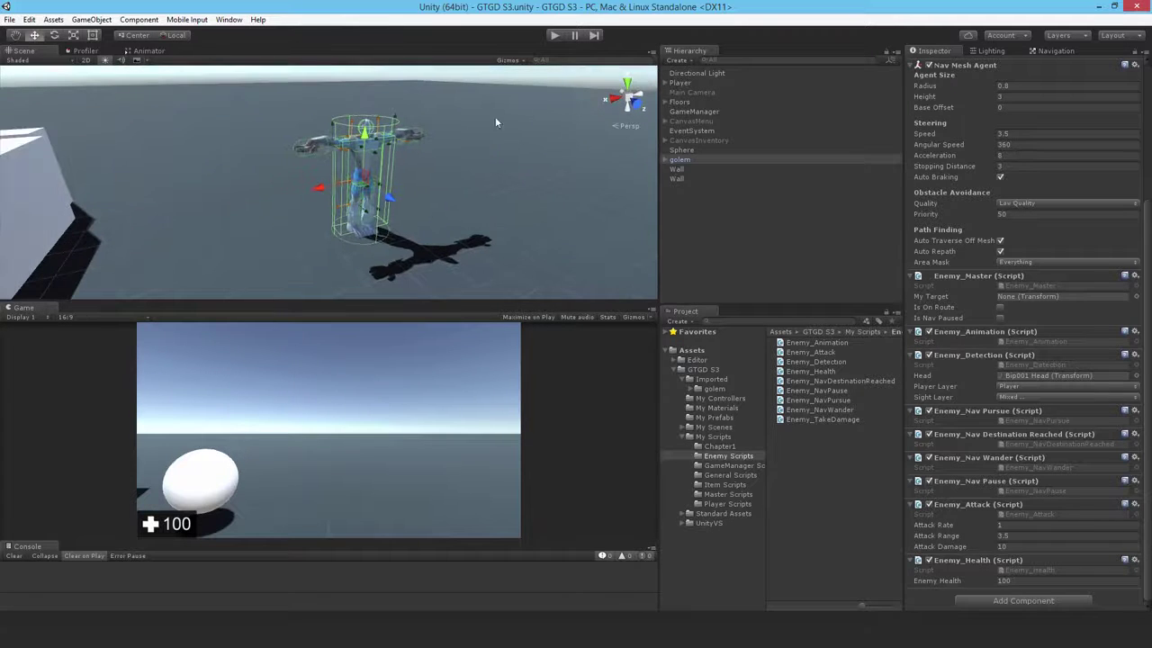
- Enter Play mode, dismiss the instructions menu, and move the player with W, S and A
left_click(556, 34)
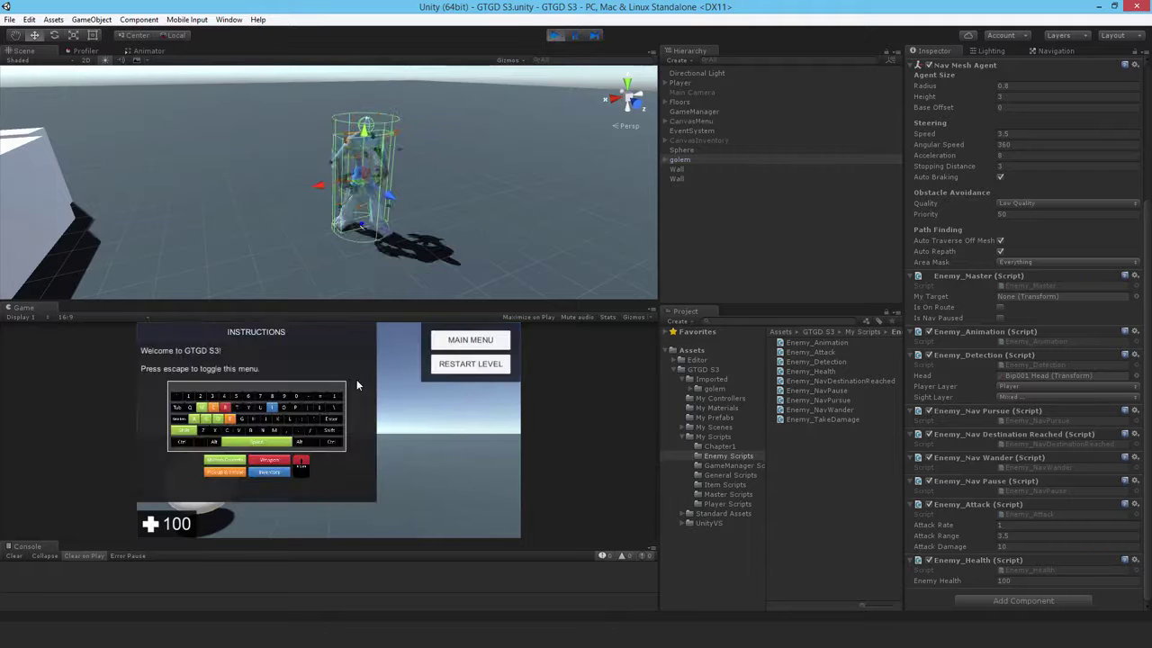
key("Escape")
key("w")
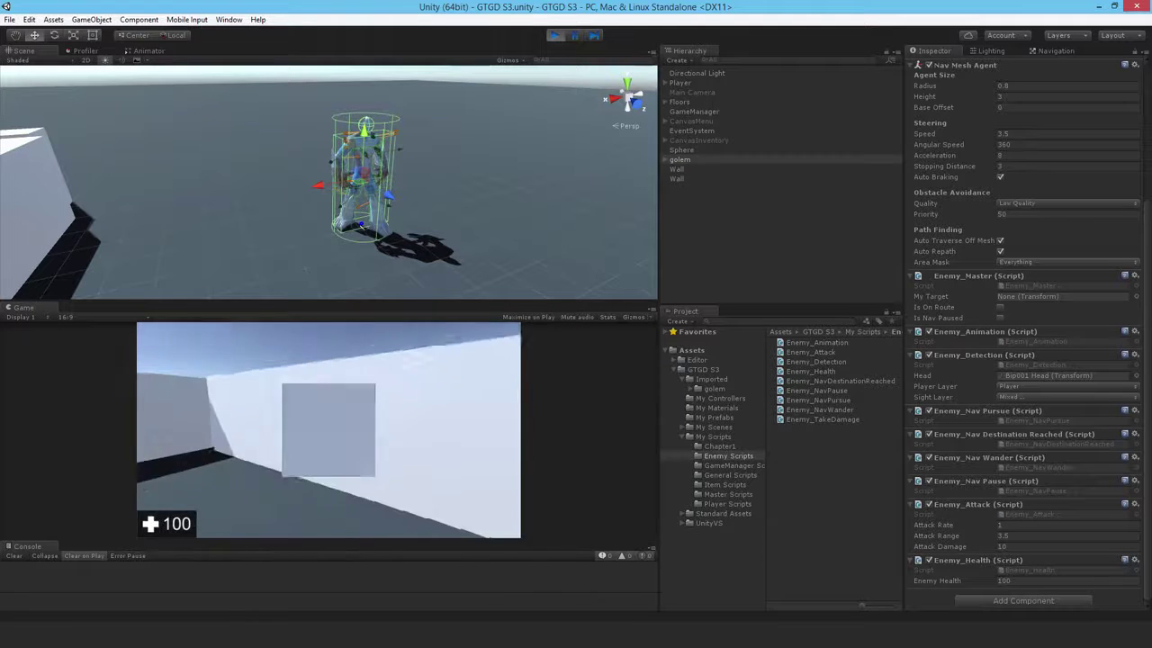
key("s")
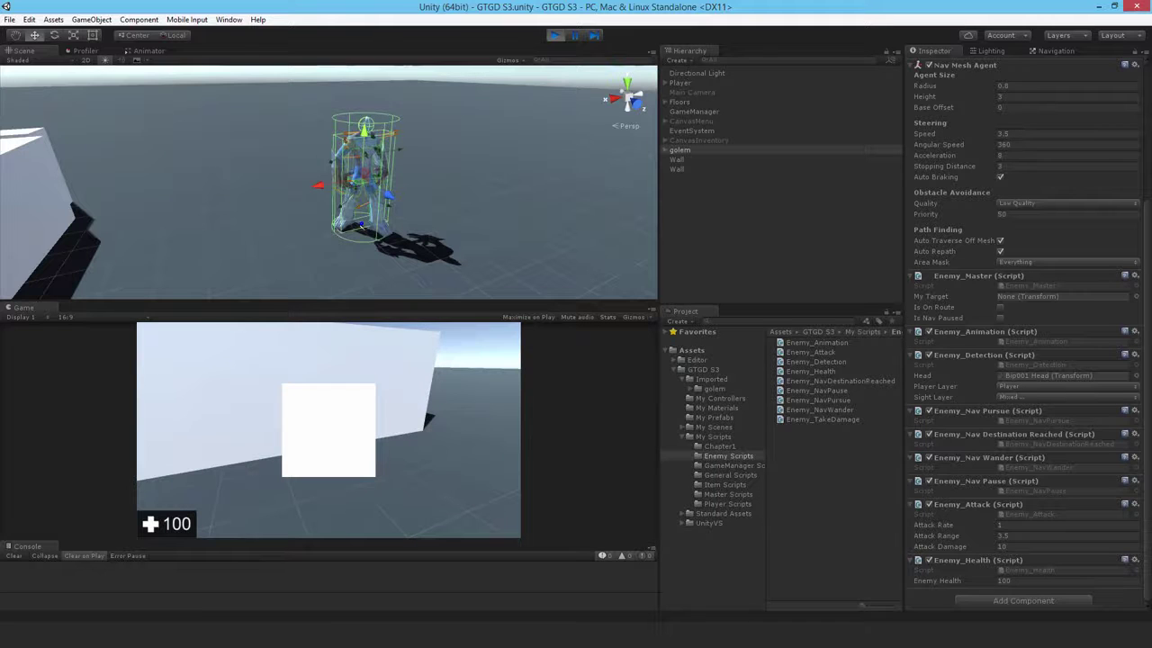
key("a")
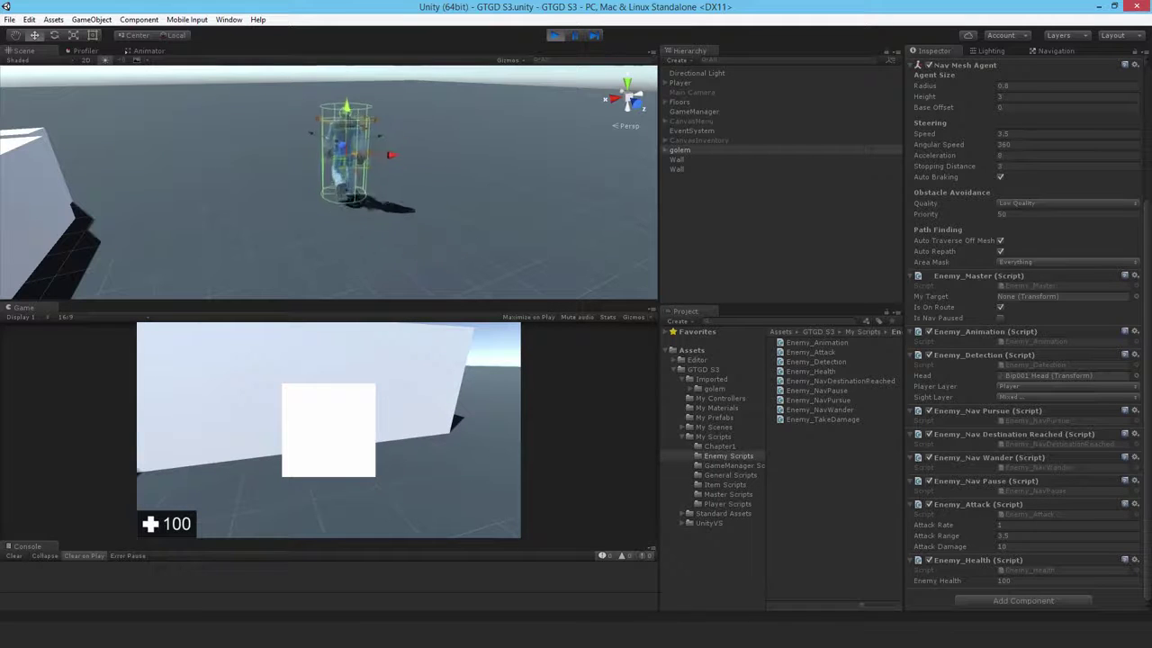